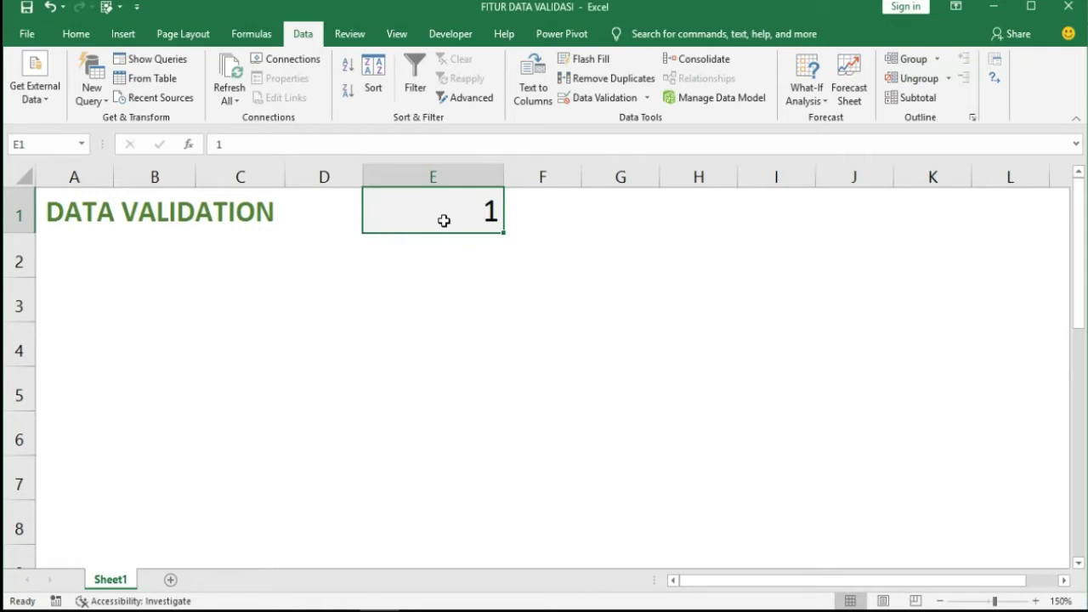
Try to enter 11 in cell E1 to test its validation rule, and cancel the entry
click(430, 211)
click(437, 256)
click(434, 222)
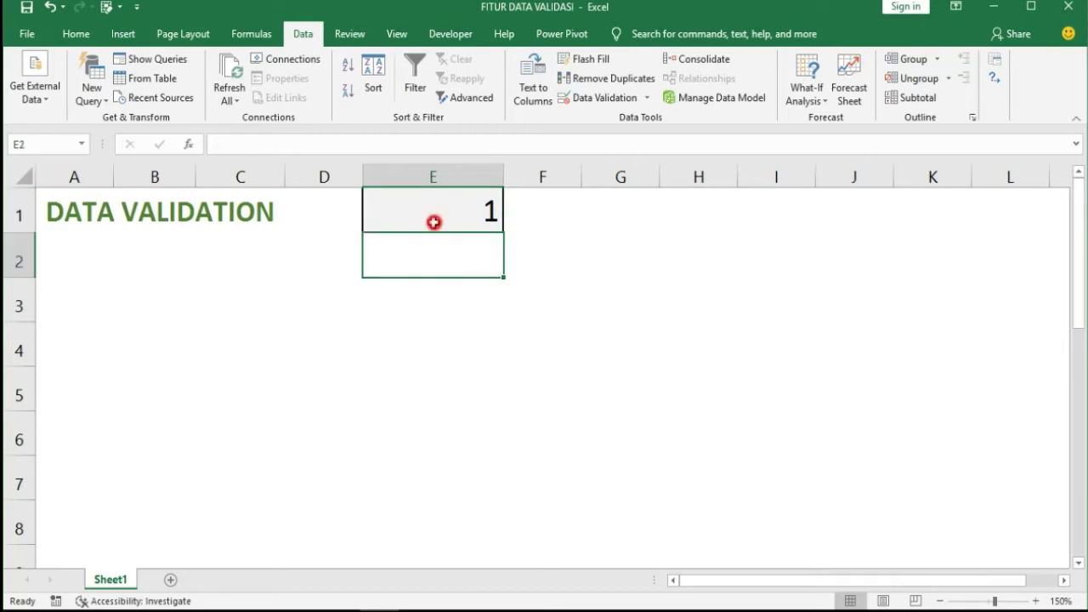
text(11)
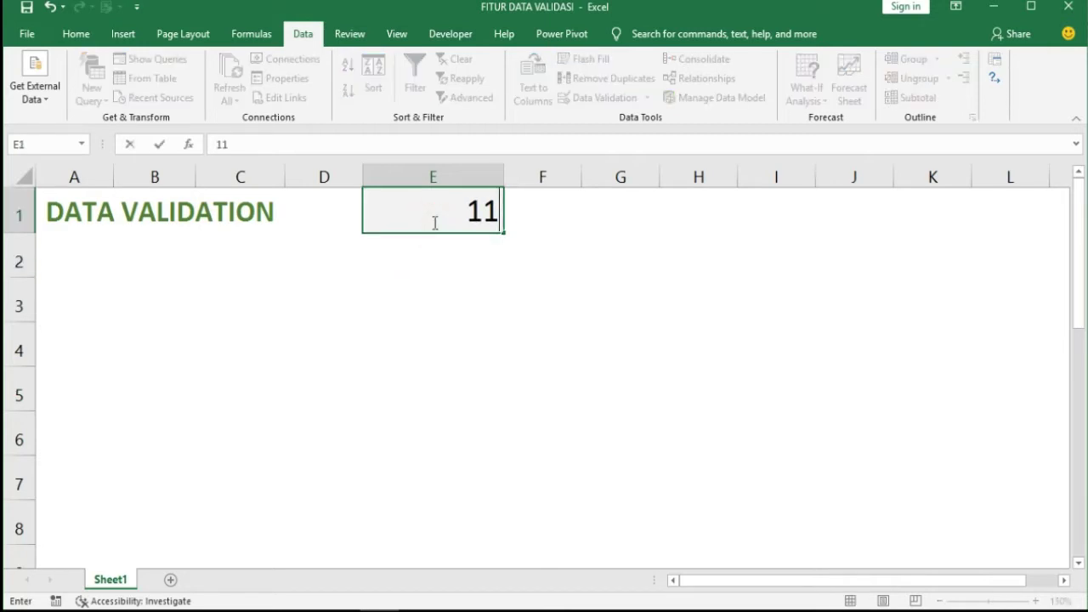
key(Return)
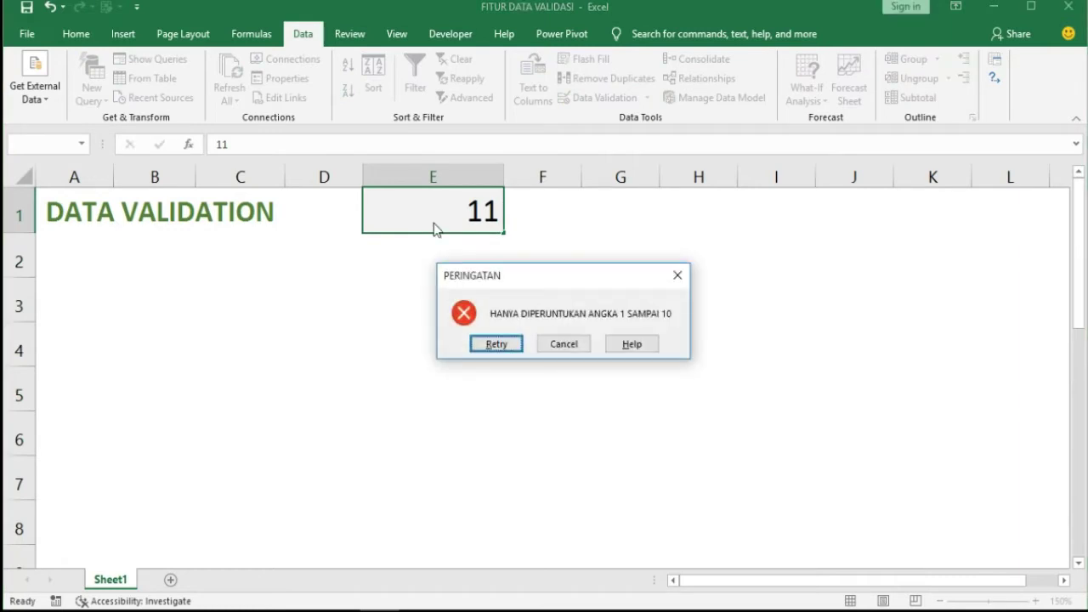
key(Escape)
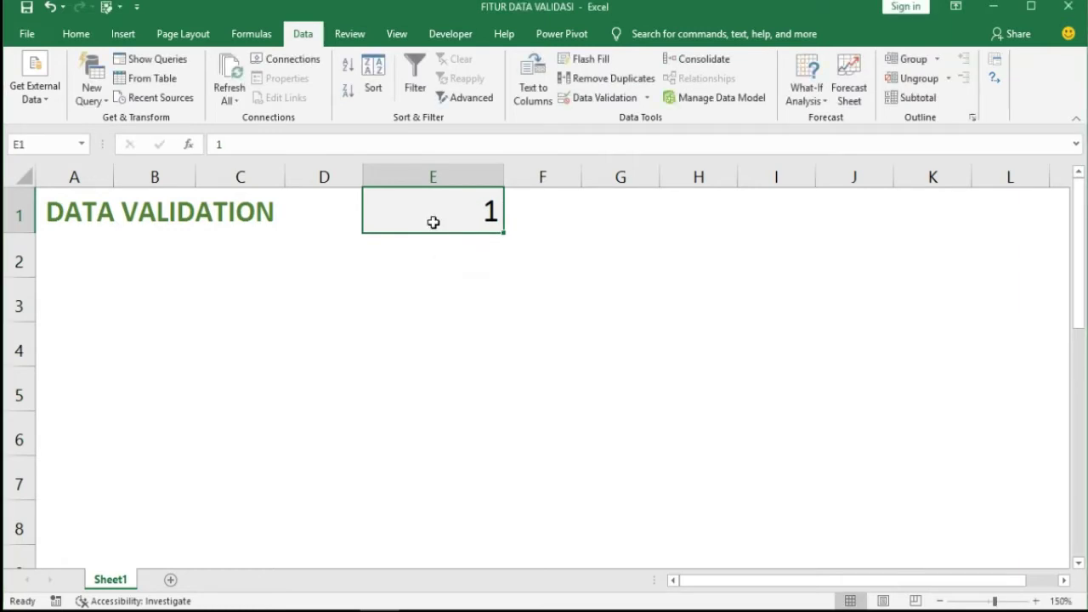
Try to enter 0 and the text FAJS in cell E1, cancelling each entry
text(0)
key(Escape)
text(0)
key(Return)
key(Escape)
text(FAJS)
key(Tab)
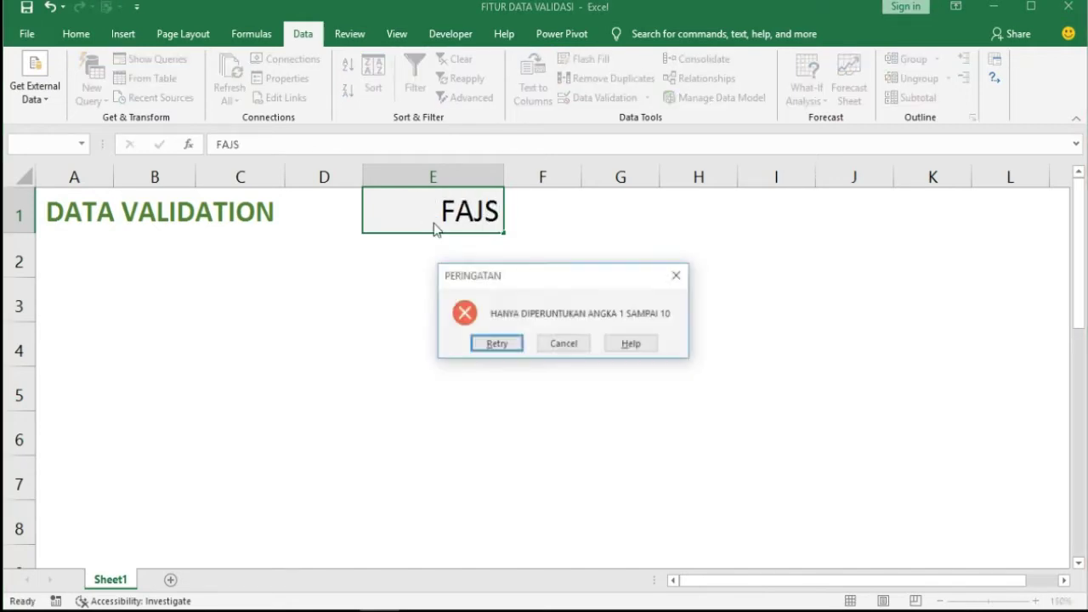
key(Escape)
click(433, 222)
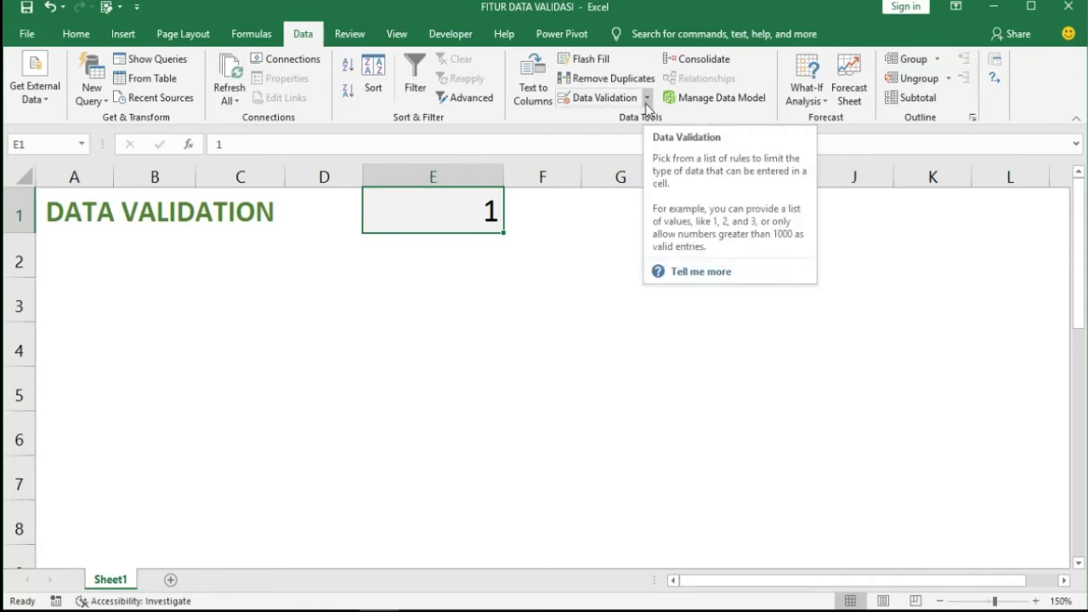
Open the Data Validation settings for cell C4 and close them without changes
click(88, 289)
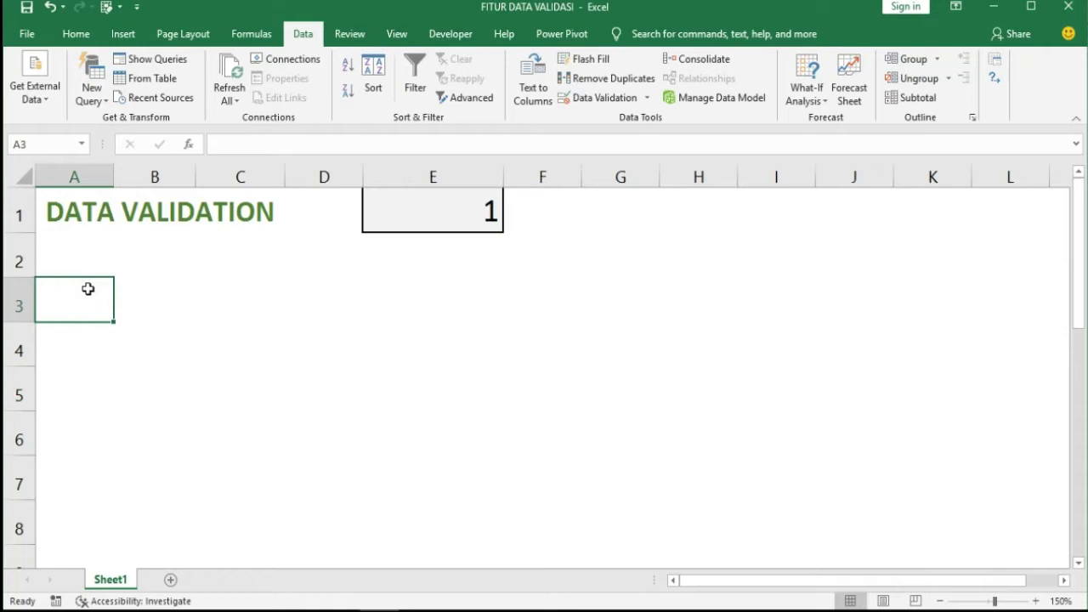
click(161, 401)
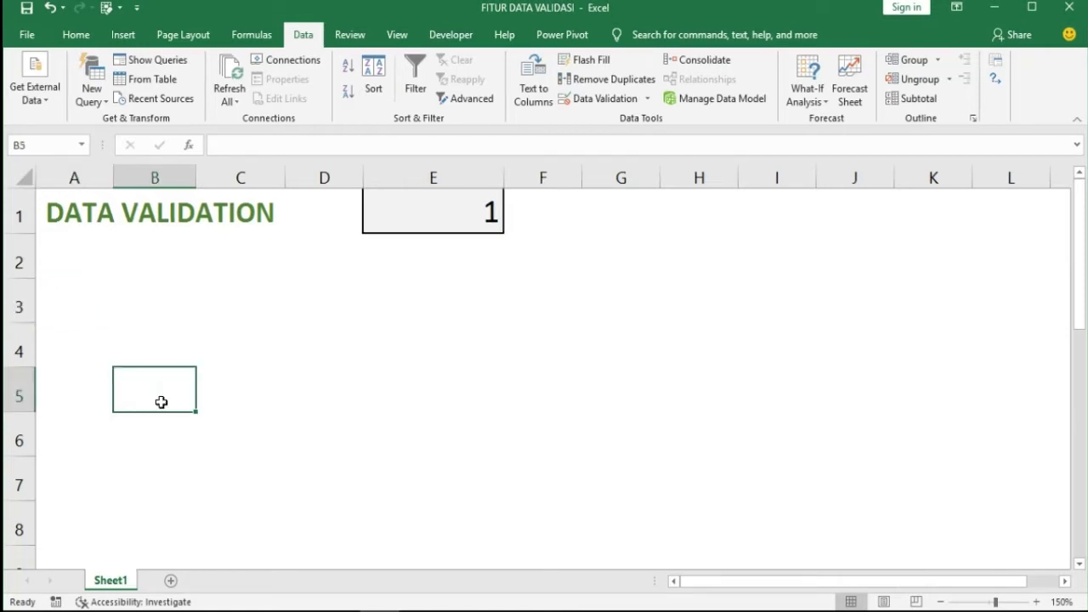
click(196, 343)
key(alt+d)
key(l)
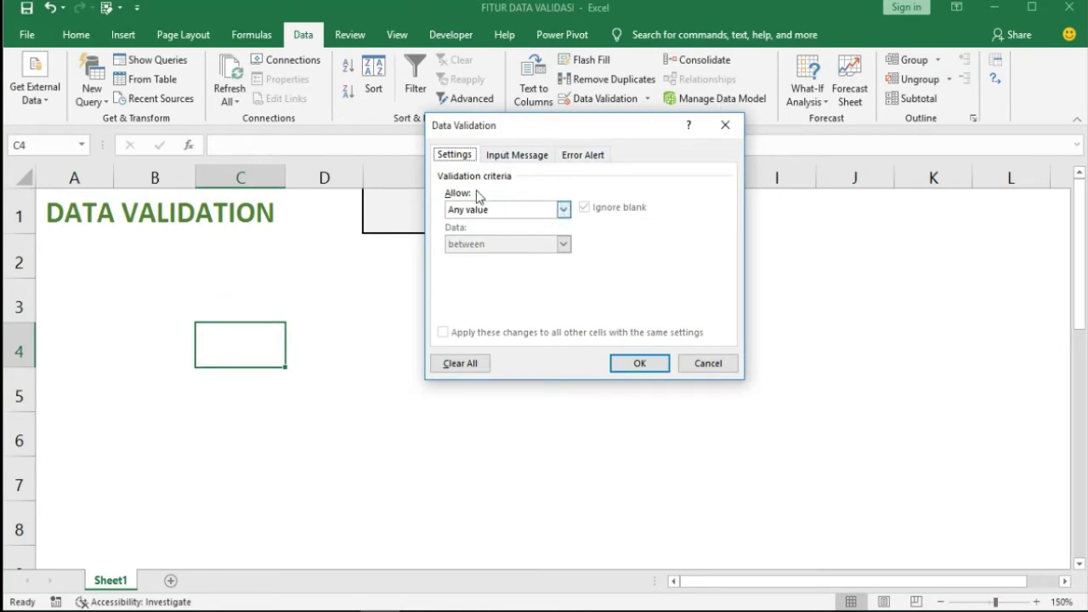
key(Escape)
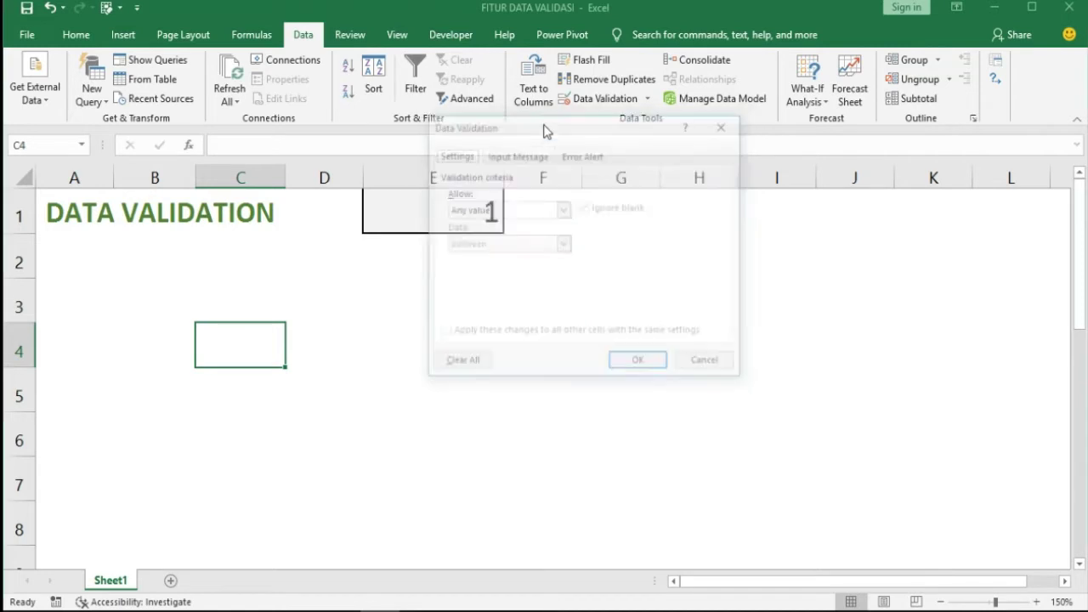
Check the Data Validation settings of cell B4 without changing them
click(267, 283)
key(Down)
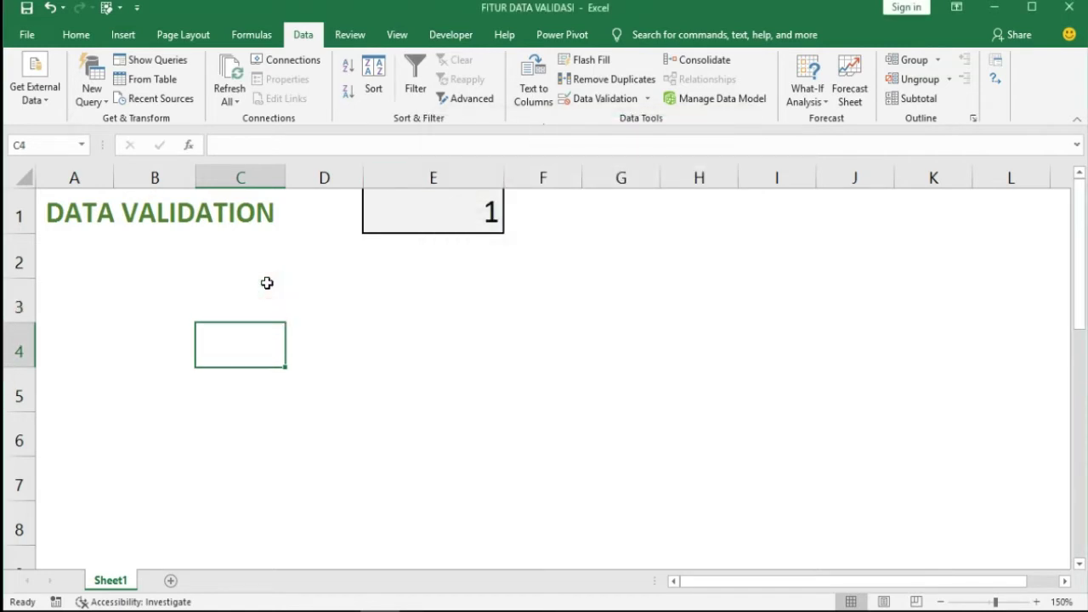
key(Left)
key(alt+a)
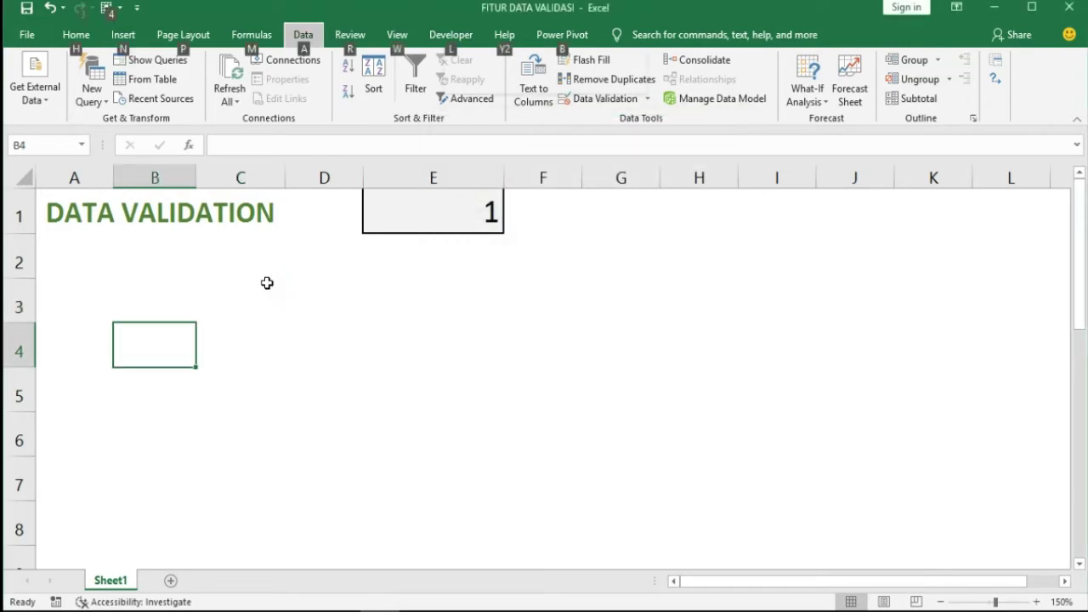
key(v)
key(v)
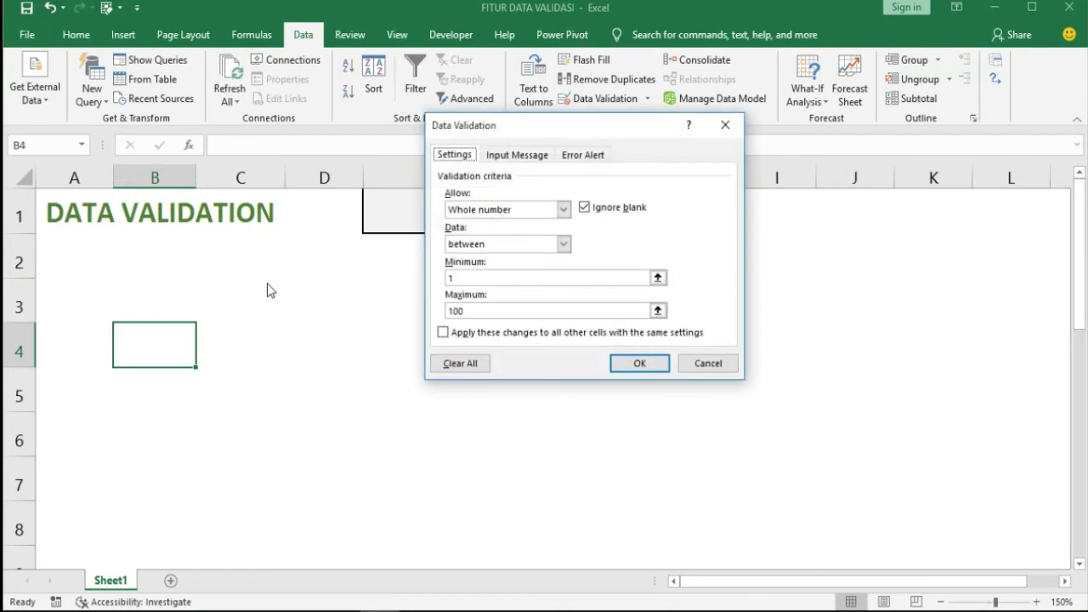
key(Return)
key(Down)
key(Up)
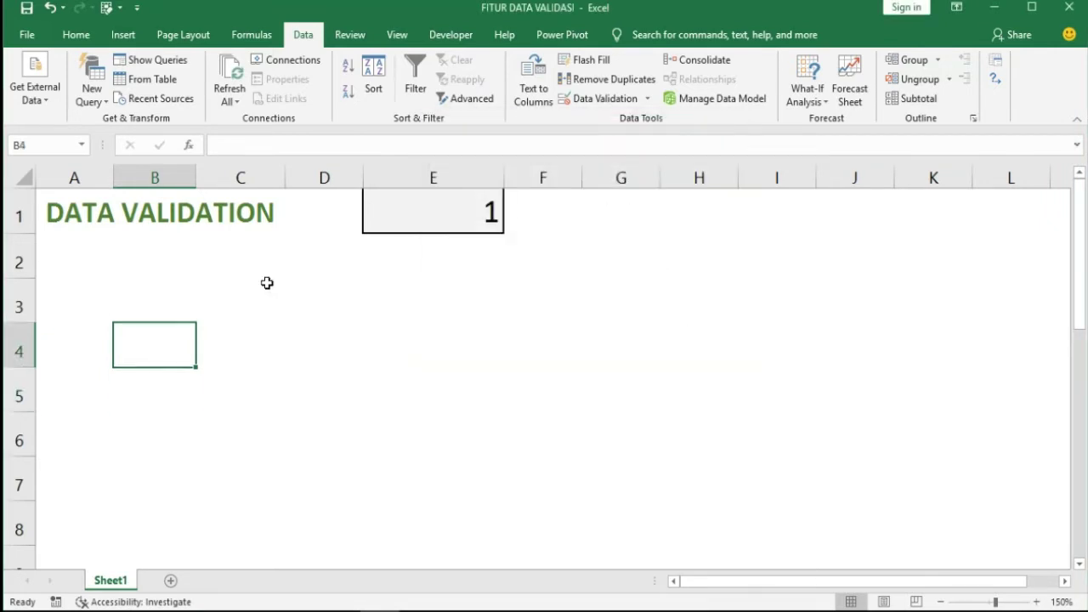
Set the data validation of cell B3 to allow whole numbers with a maximum of 10
key(Up)
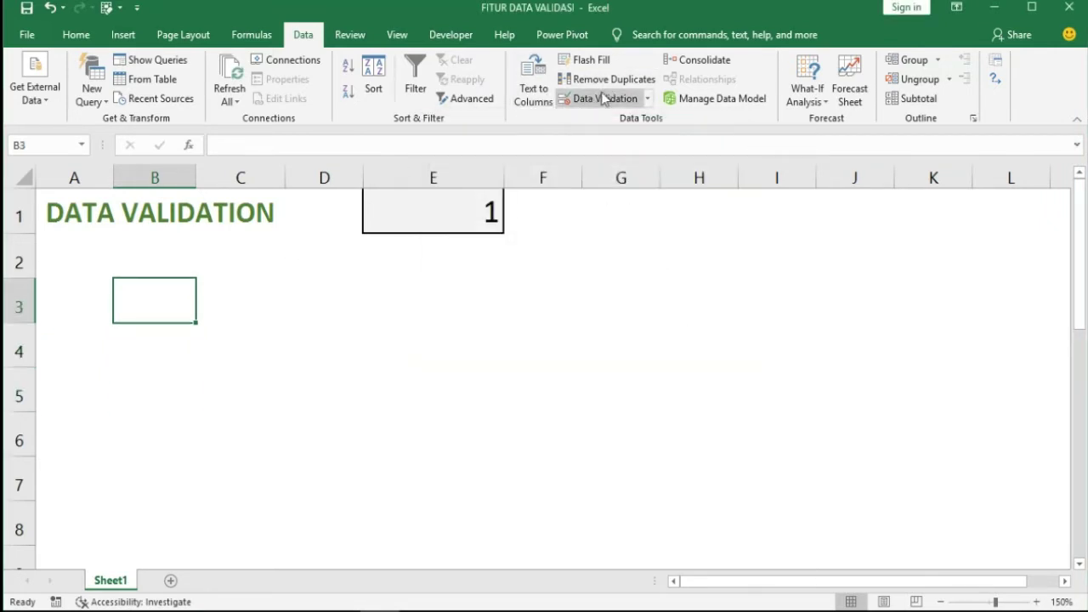
click(646, 99)
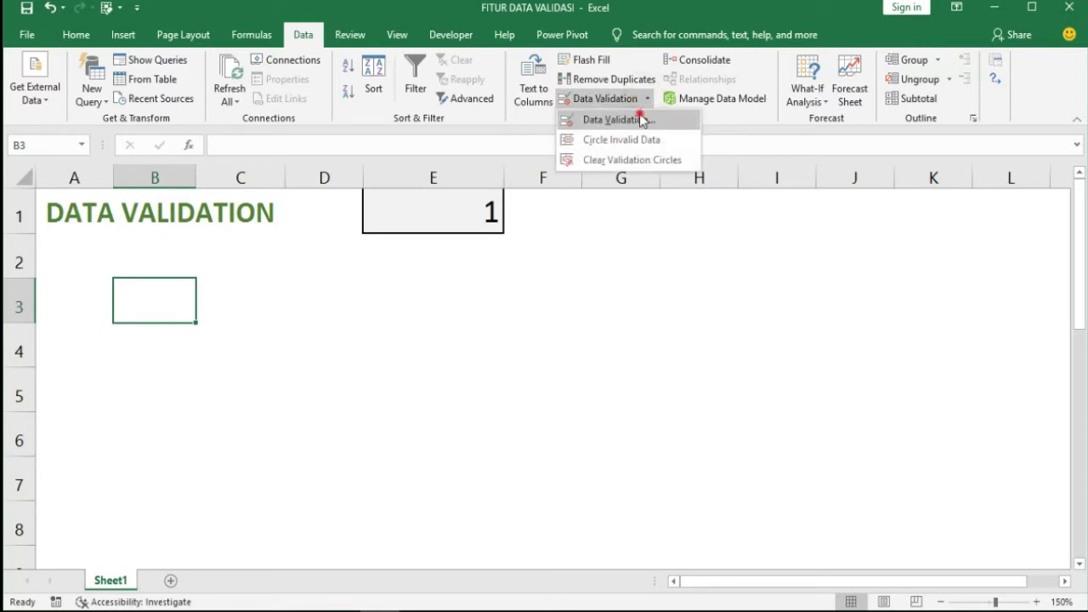
click(642, 120)
click(564, 209)
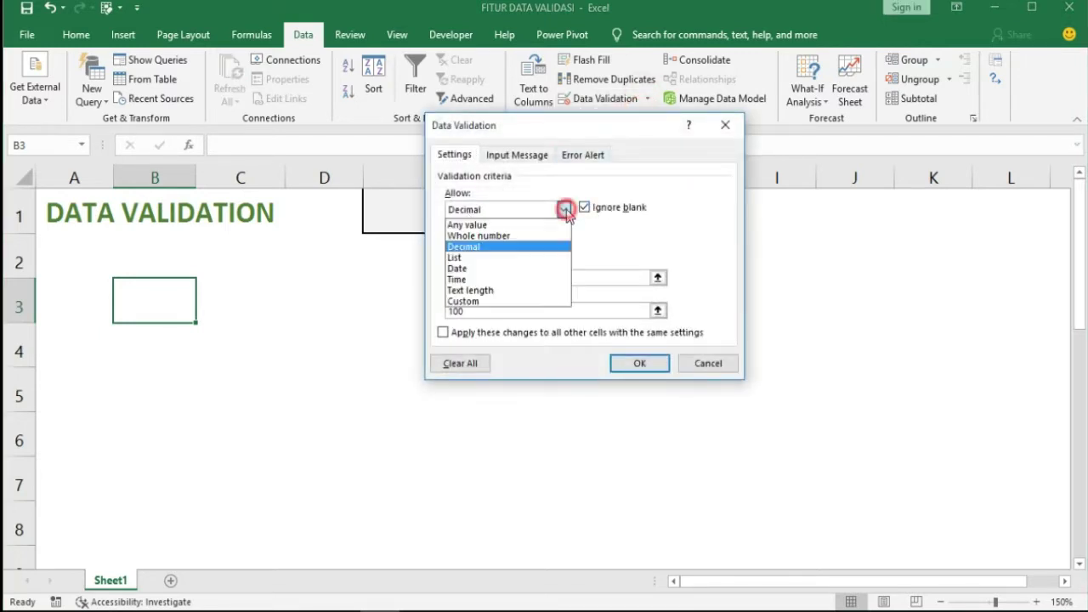
click(537, 236)
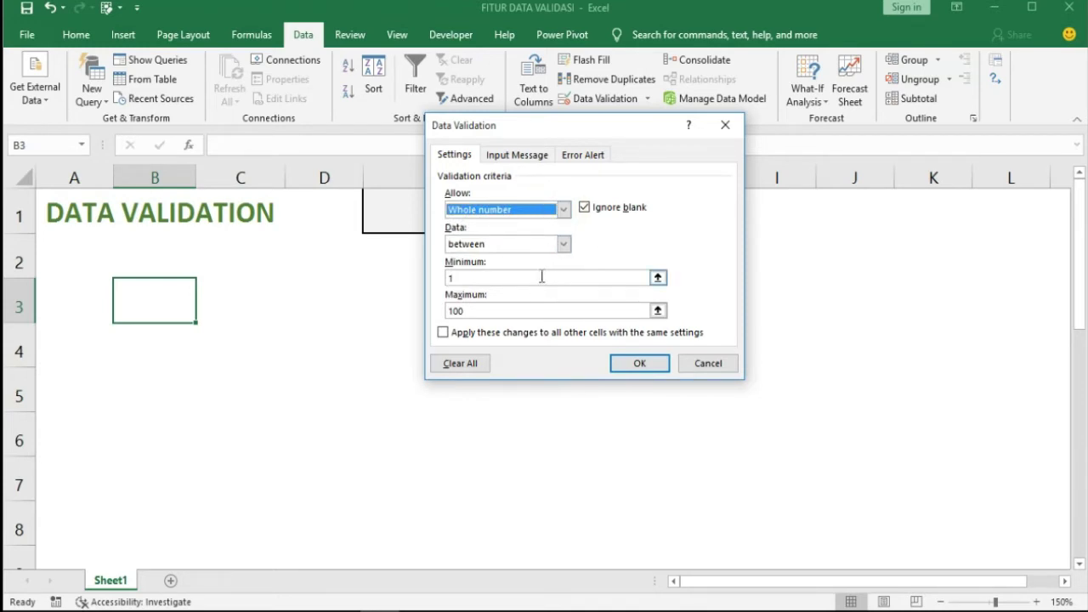
click(562, 211)
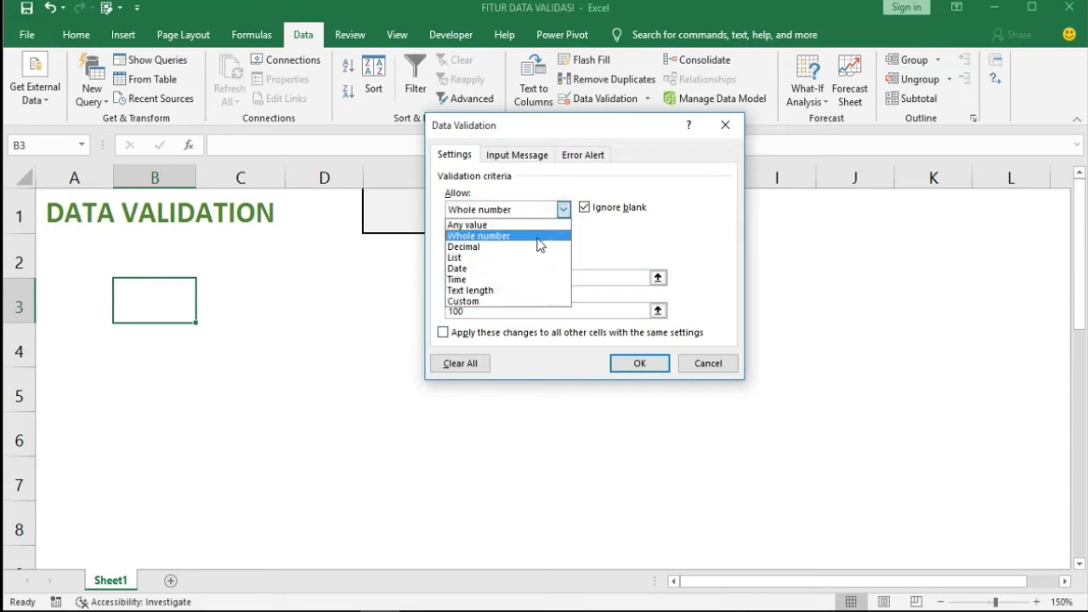
click(564, 210)
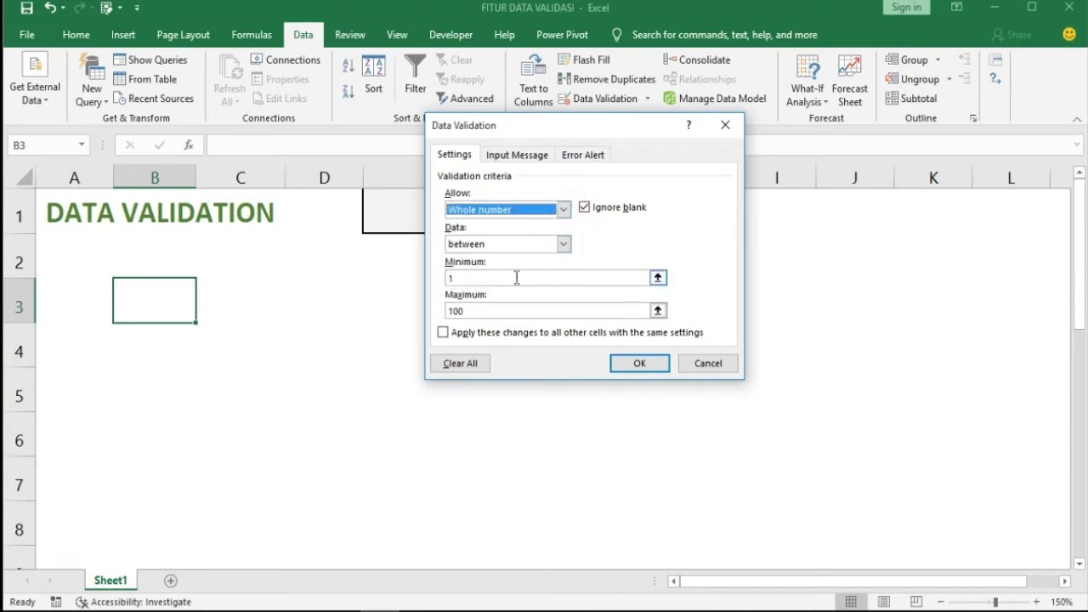
double_click(476, 310)
text(1)
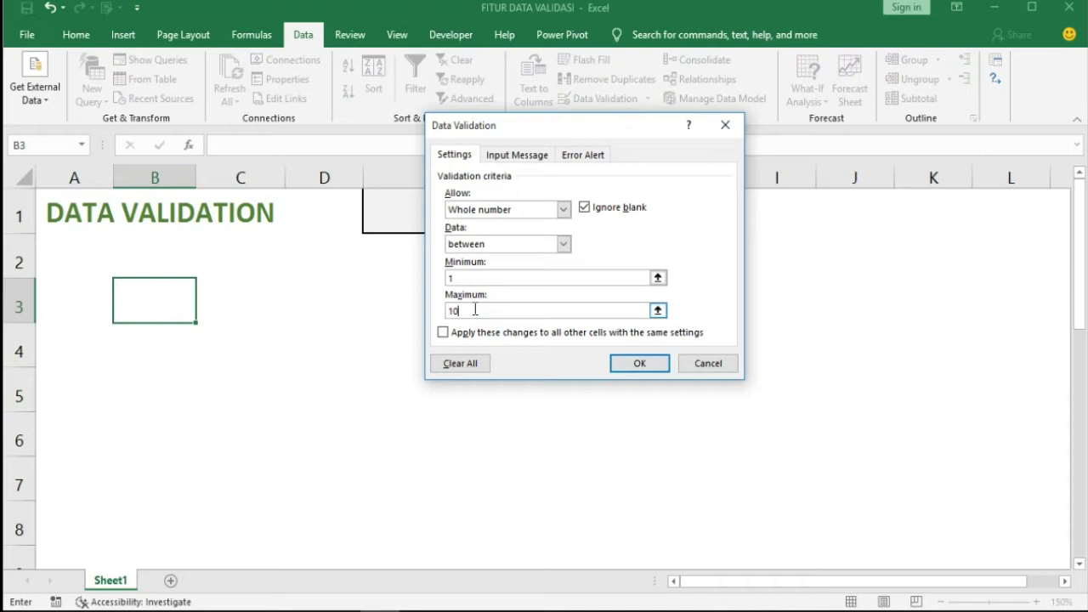
click(628, 366)
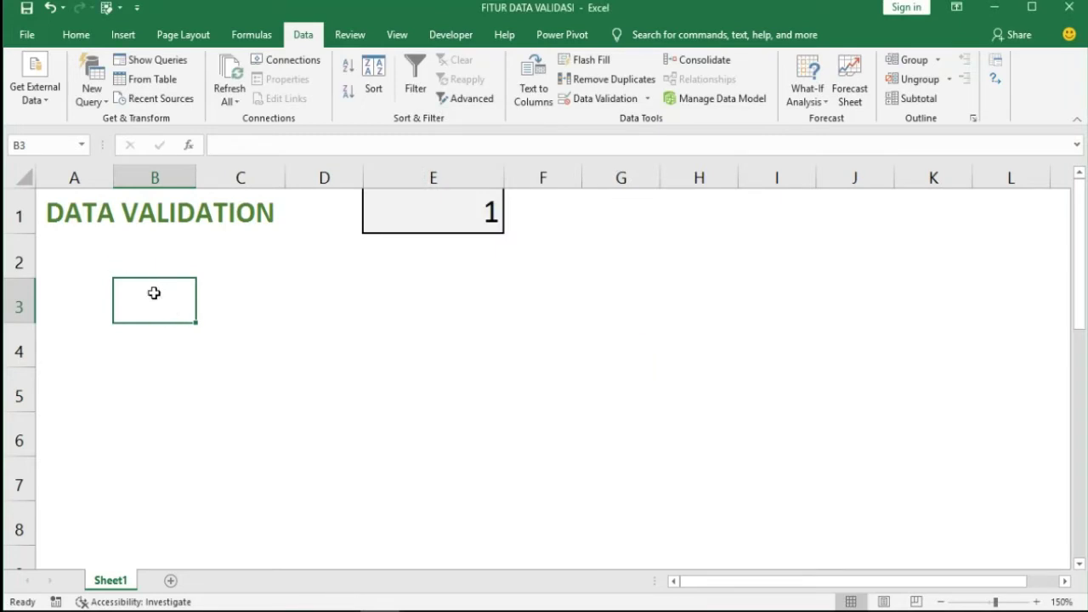
Enter 10 in cell B3 to test its validation rule
text(1)
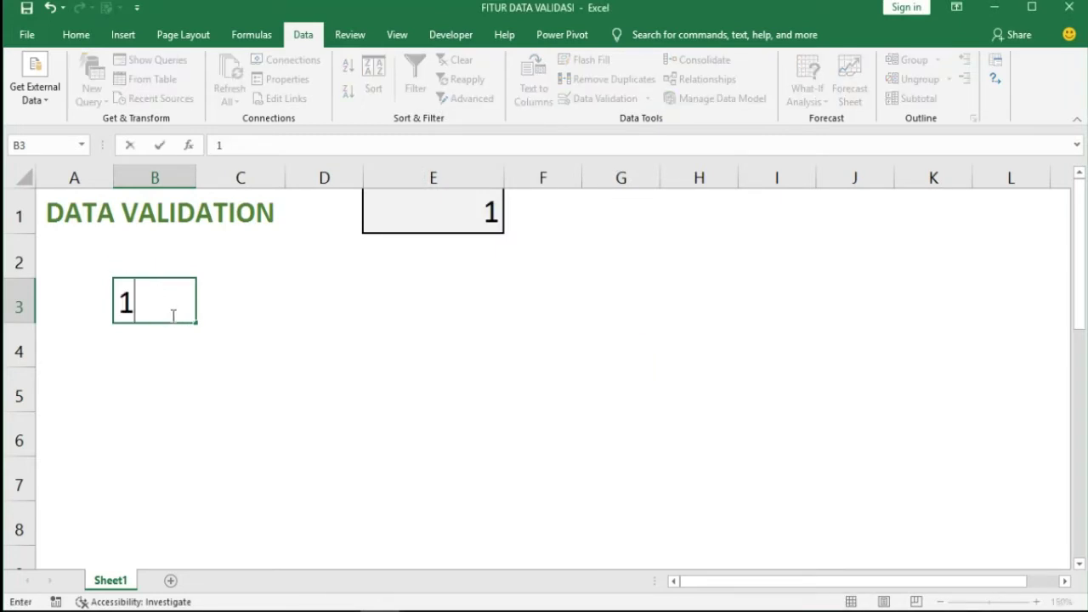
key(Return)
text(0)
key(Return)
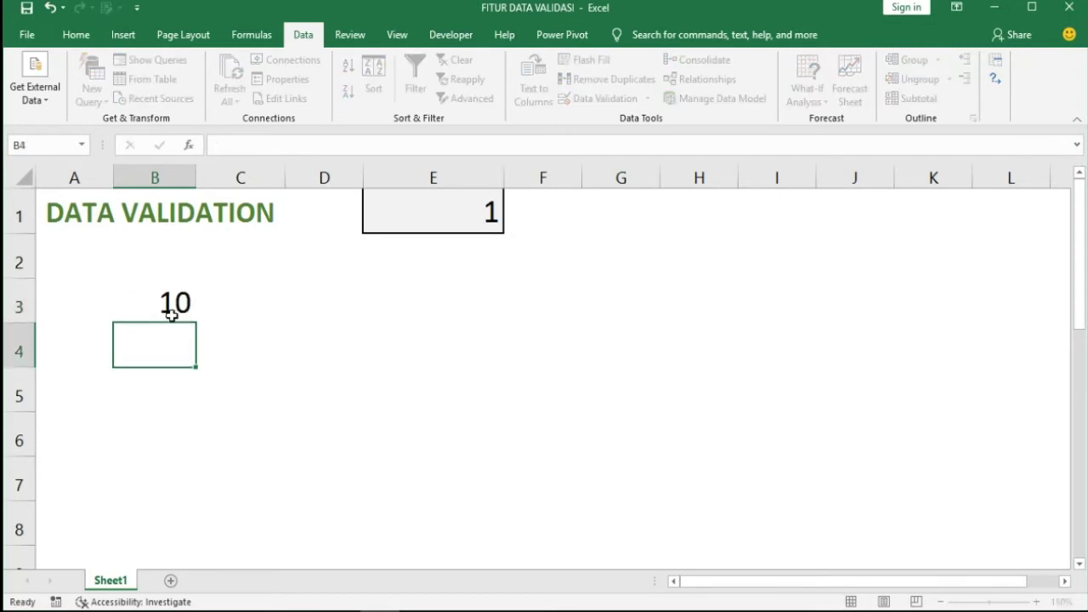
Try to replace the value in cell B3 with 11 and with the text GA, cancelling each entry
click(172, 315)
text(11)
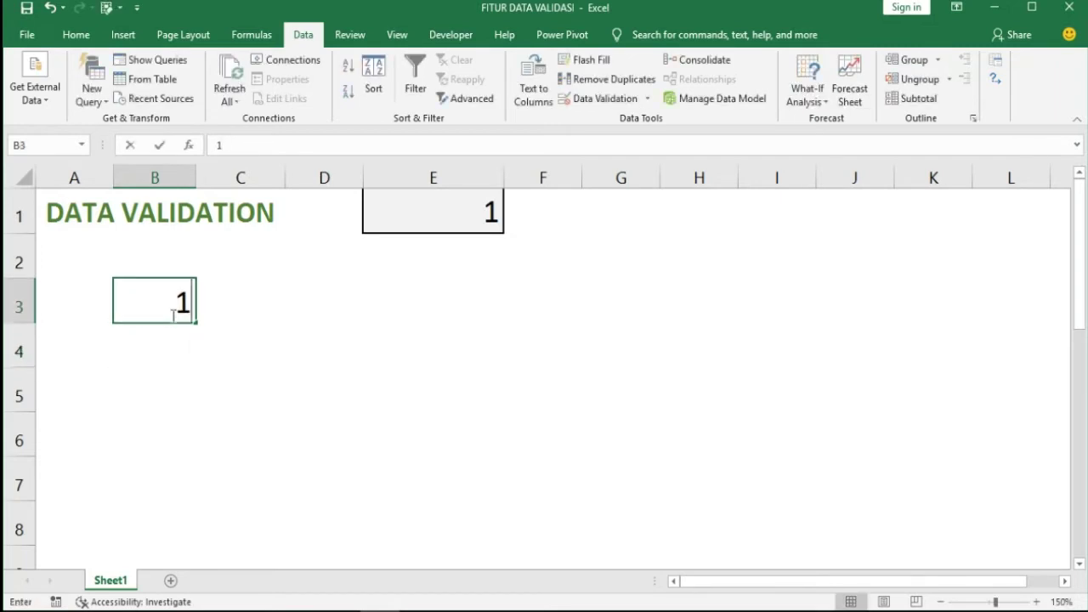
key(Return)
key(Escape)
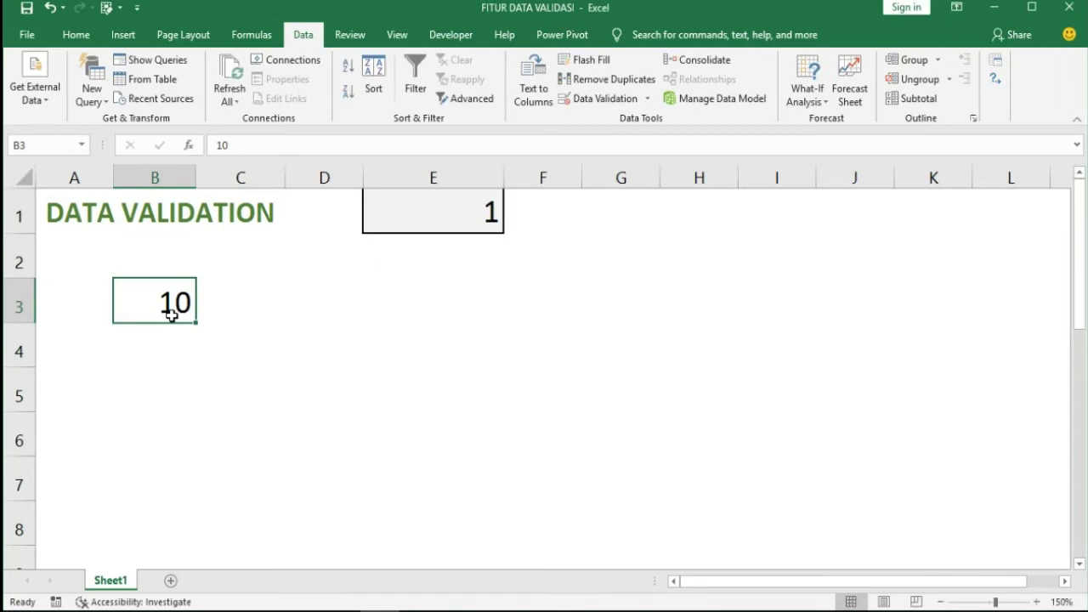
text(GA)
key(Return)
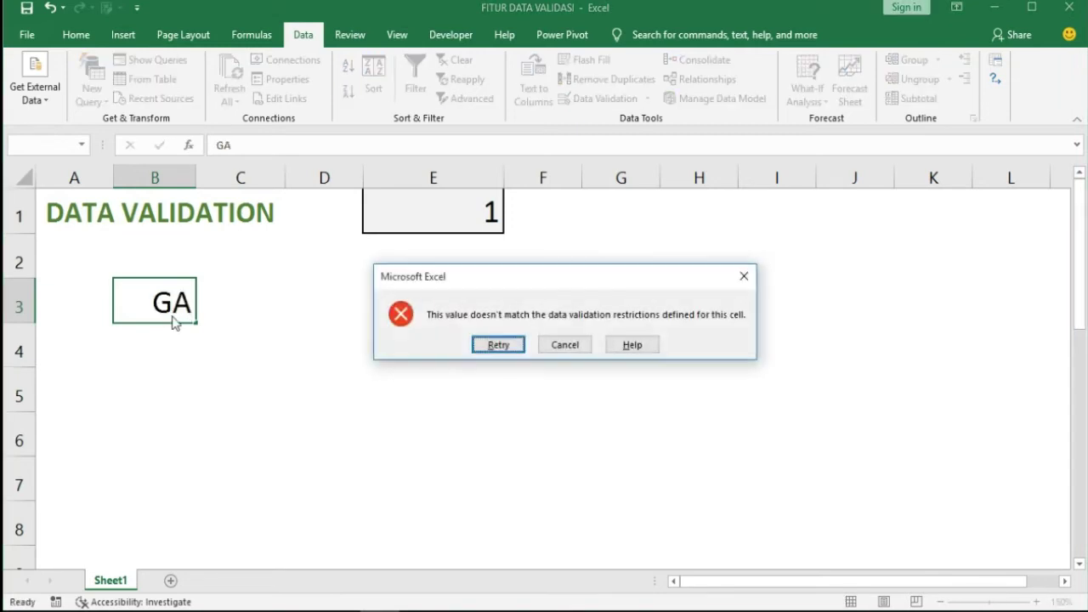
key(Escape)
Delete the contents of cell B3
key(Return)
click(170, 311)
key(Delete)
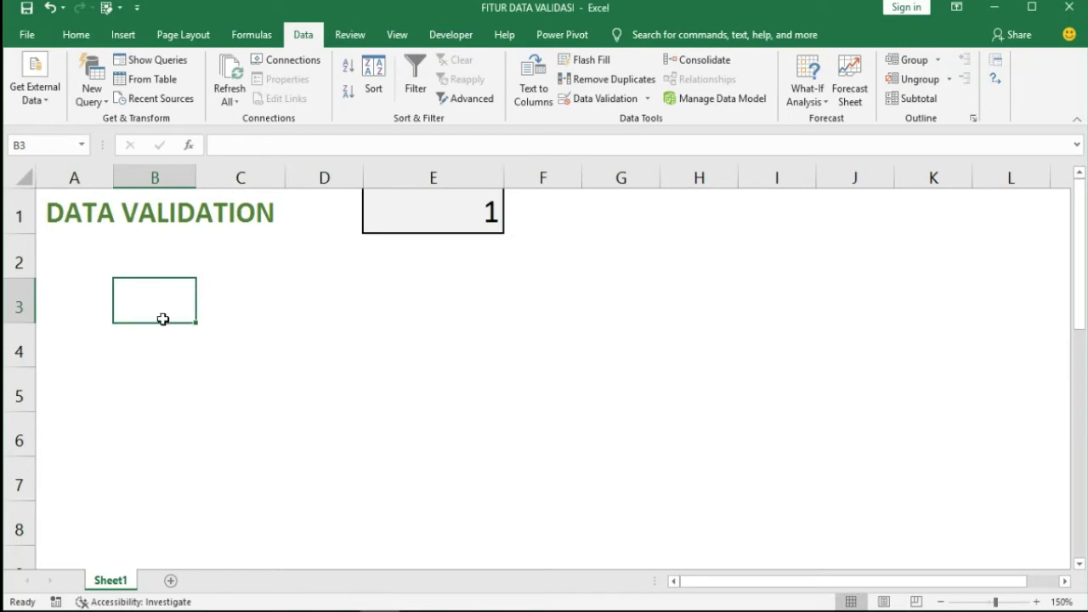
Try to enter the decimal value 12.5 in cell B3, and cancel the entry
text(112)
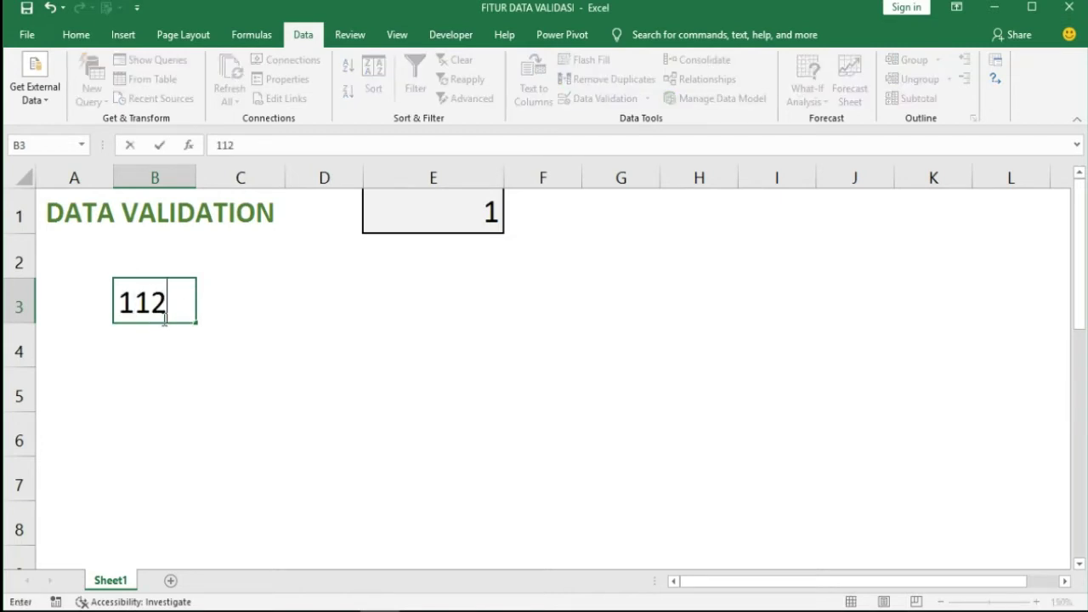
key(BackSpace)
key(BackSpace)
text(2.5)
key(Return)
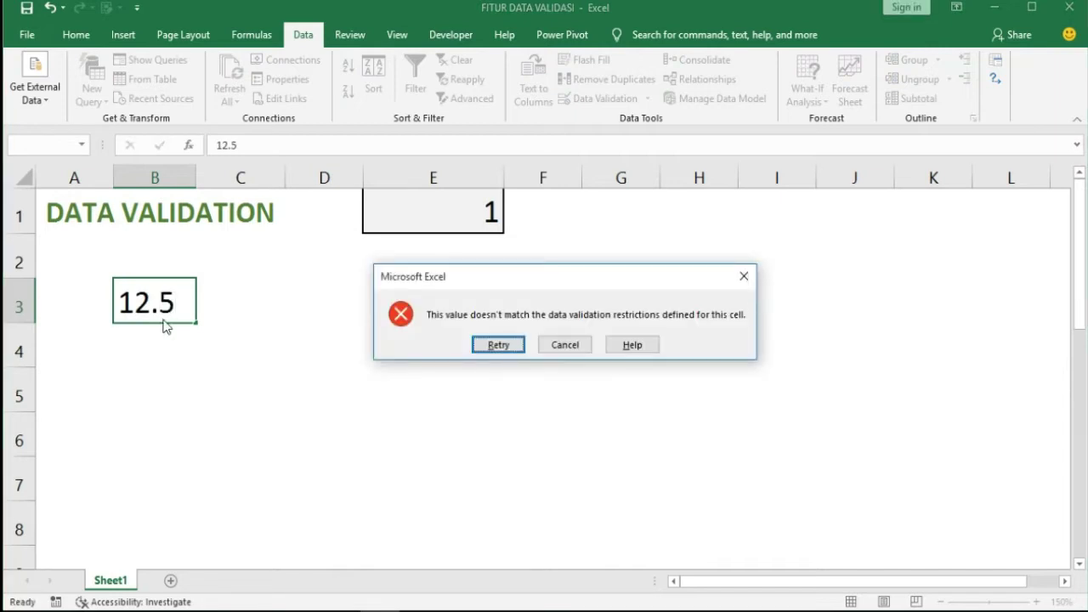
key(Escape)
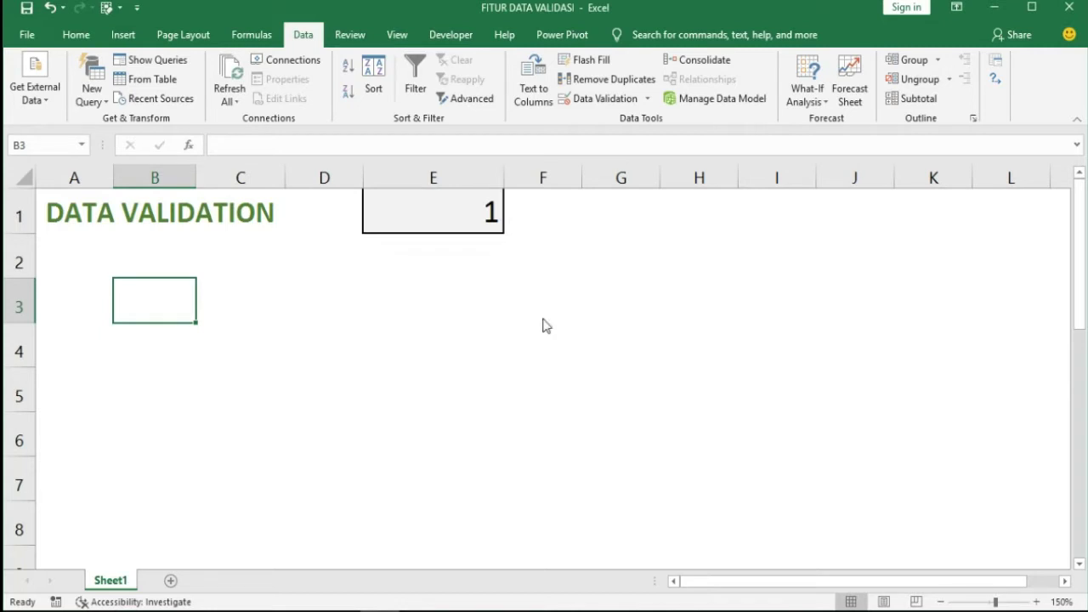
Clear all data validation criteria for cell B3
key(alt+a)
key(v)
key(v)
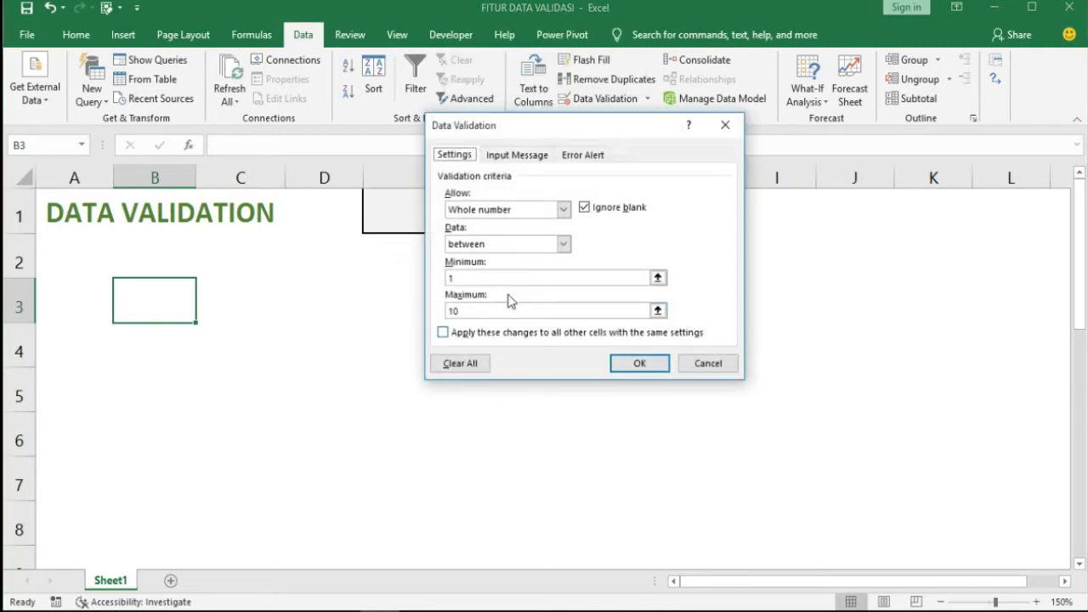
click(467, 364)
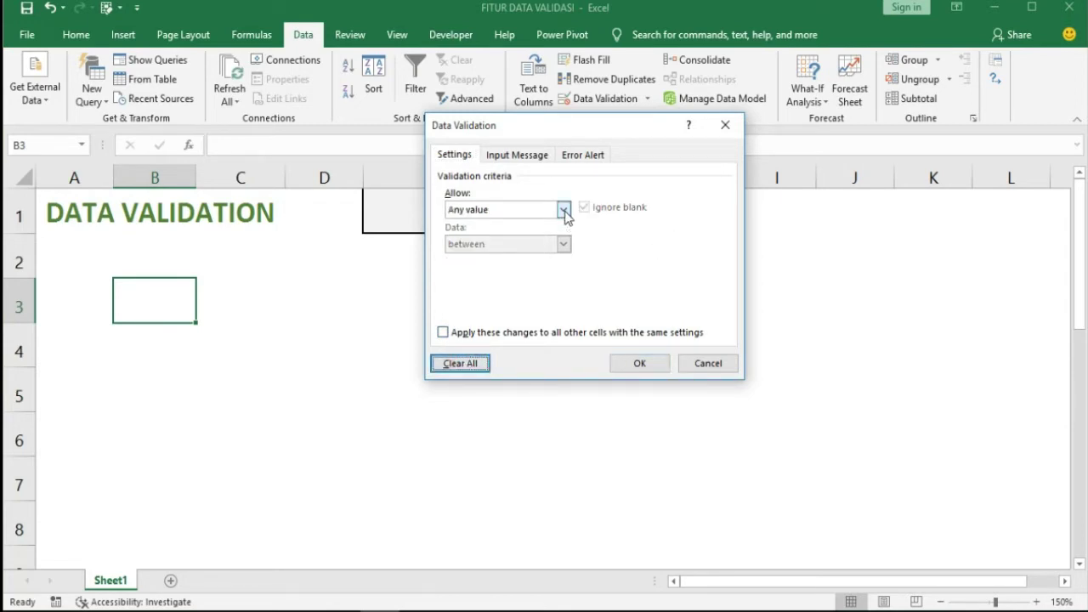
Set the validation for cell B3 to allow decimals between a minimum of 0 and a maximum of 10
click(563, 211)
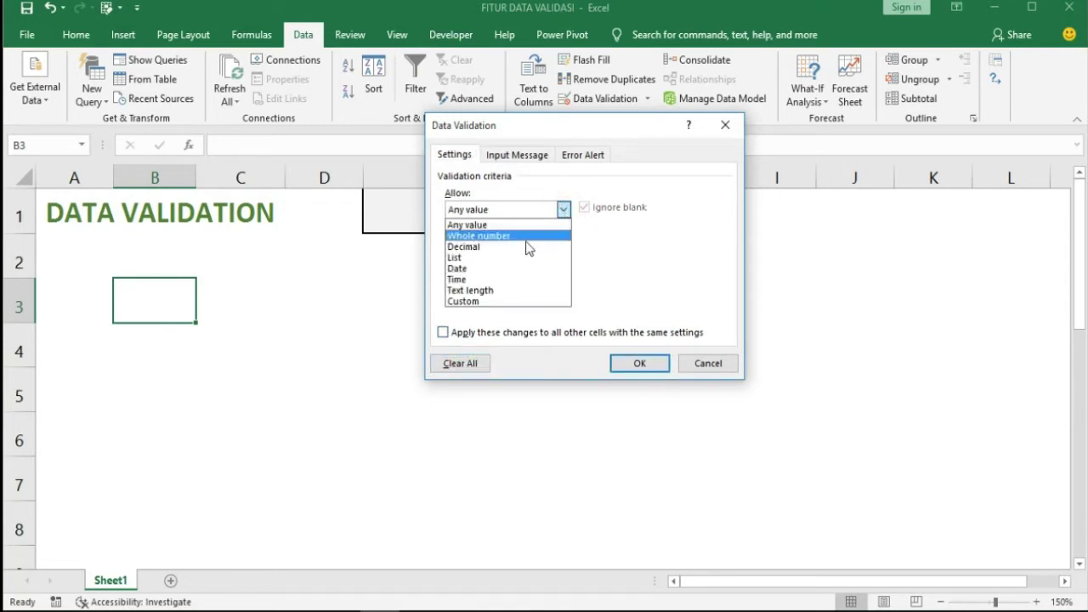
click(510, 244)
click(500, 275)
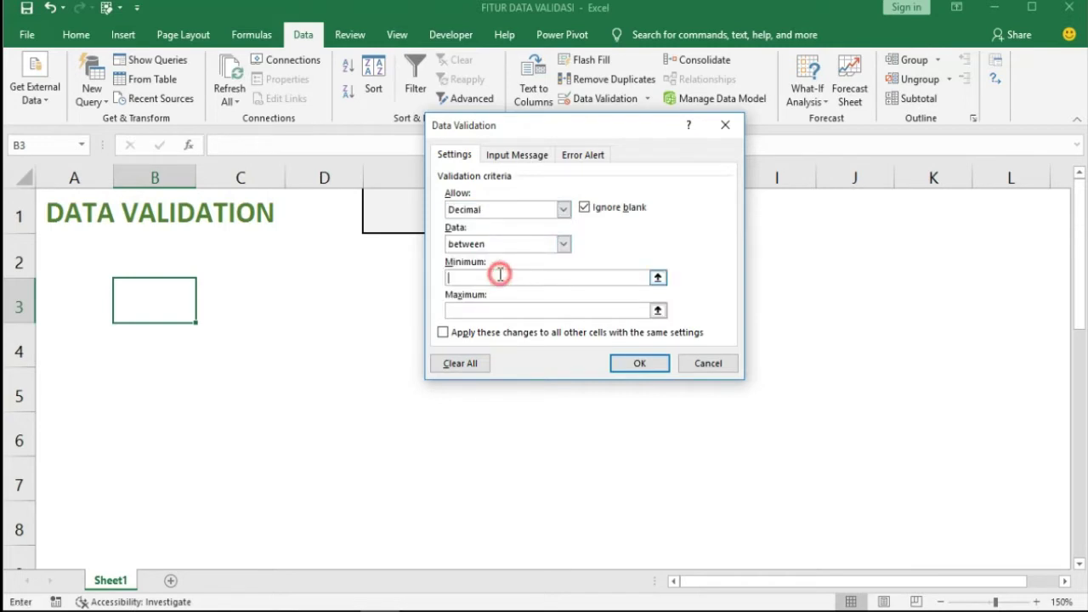
click(485, 311)
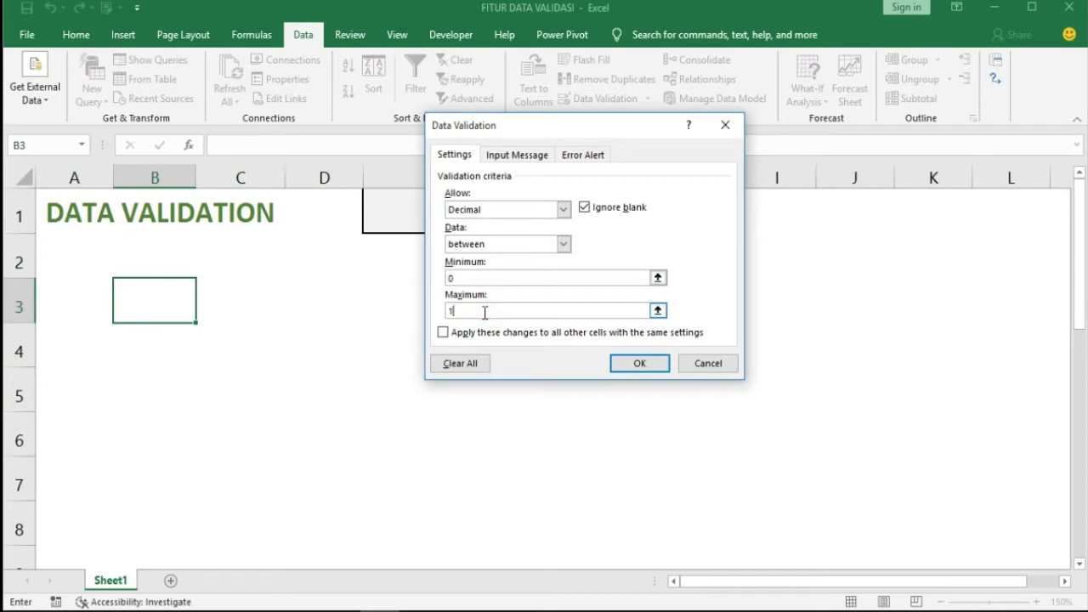
text(10)
click(639, 363)
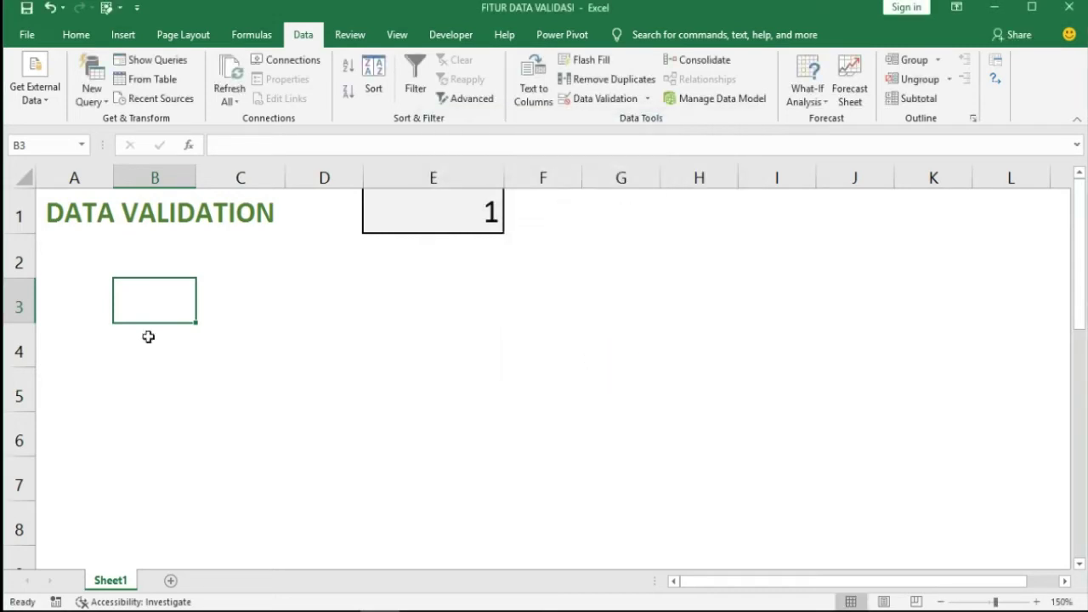
Test the decimal rule by entering 4 in cell B3 and replacing it with 3.12
text(4)
key(Tab)
click(160, 311)
double_click(167, 314)
key(BackSpace)
text(3.12)
key(Return)
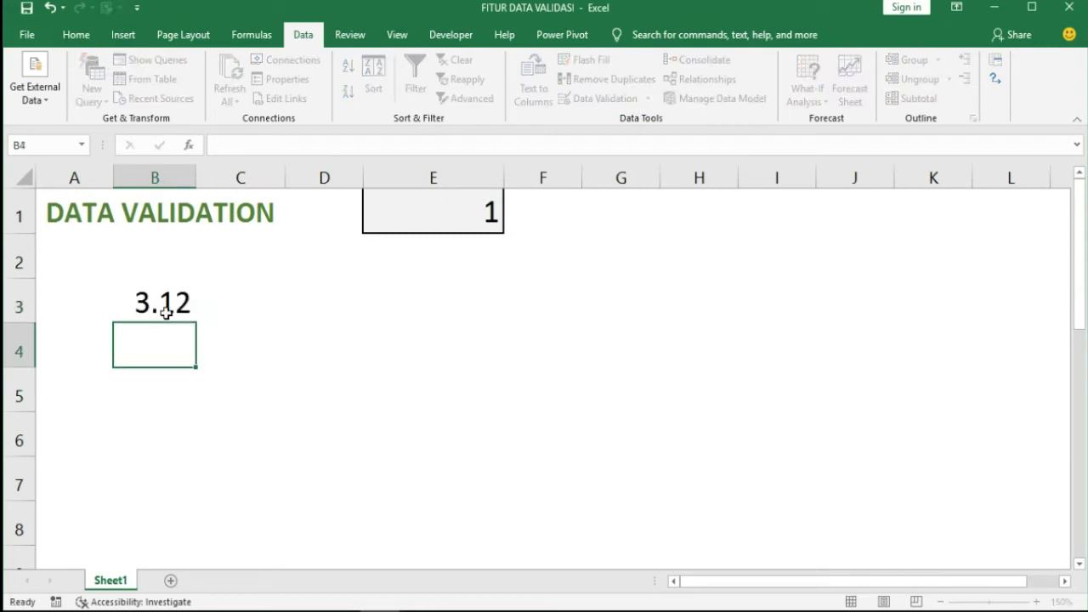
Delete the 3.12 entry from cell B3
click(165, 312)
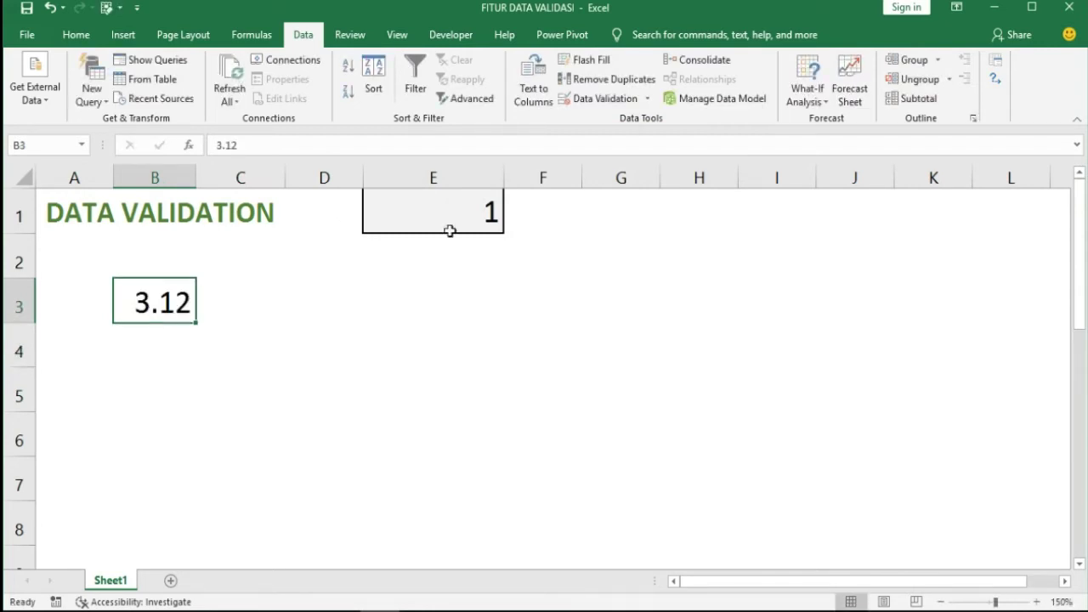
key(BackSpace)
key(Return)
key(Up)
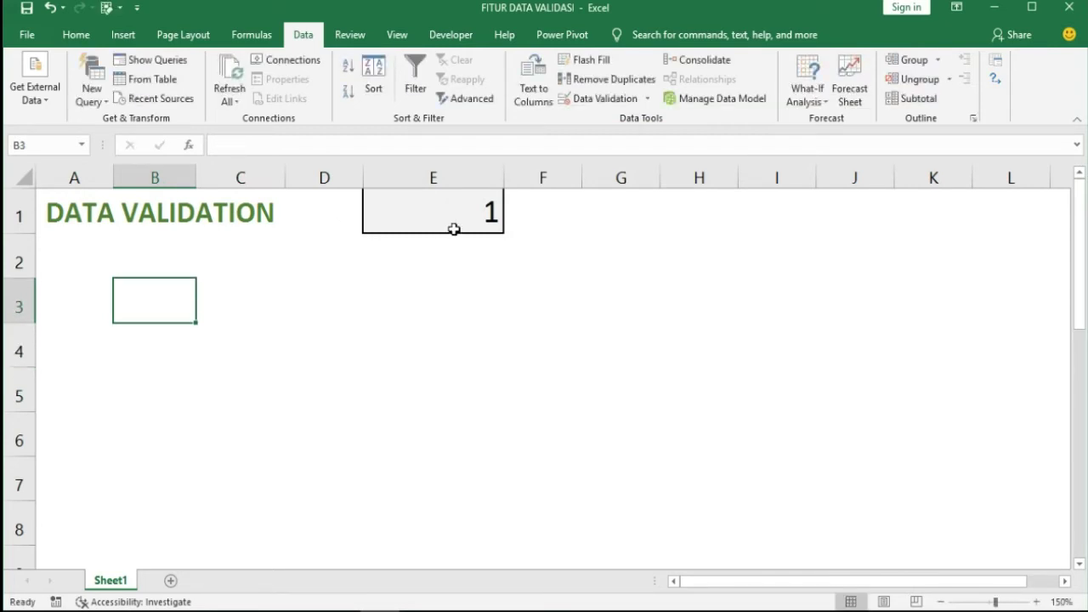
click(646, 98)
click(639, 119)
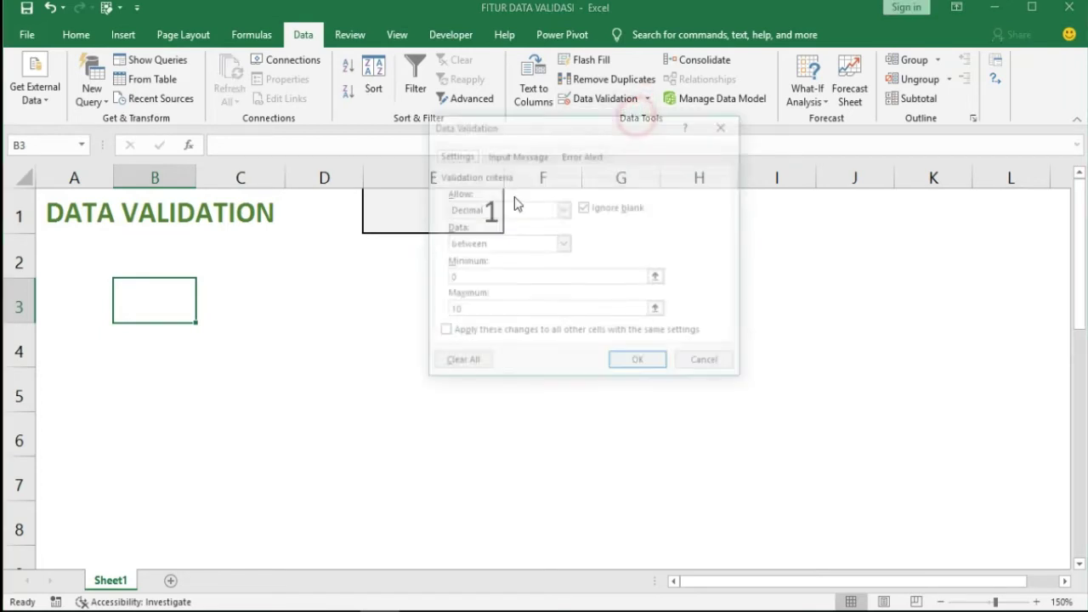
click(562, 209)
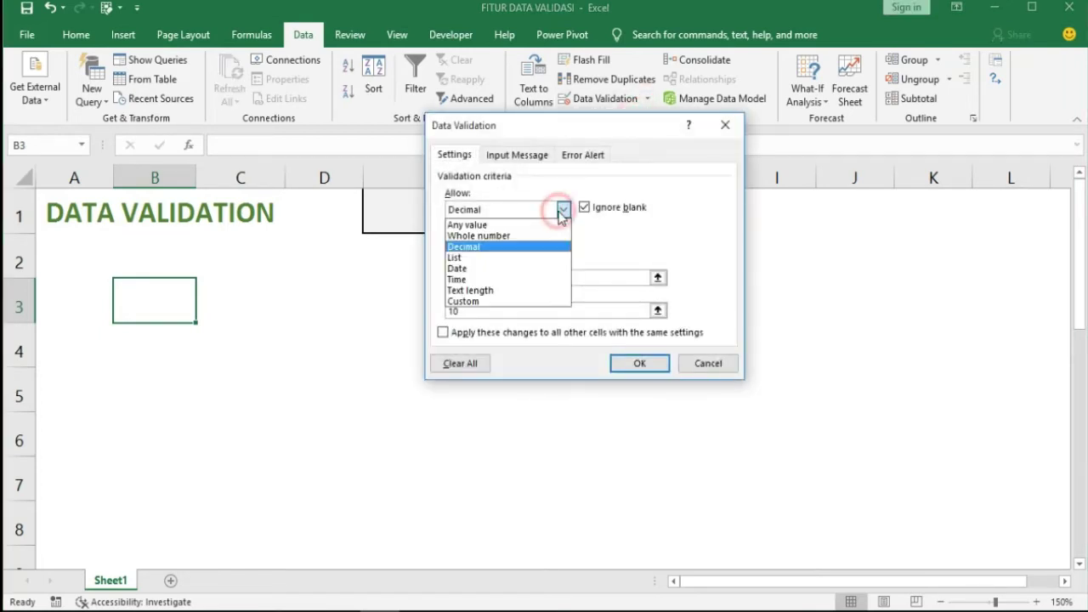
click(515, 257)
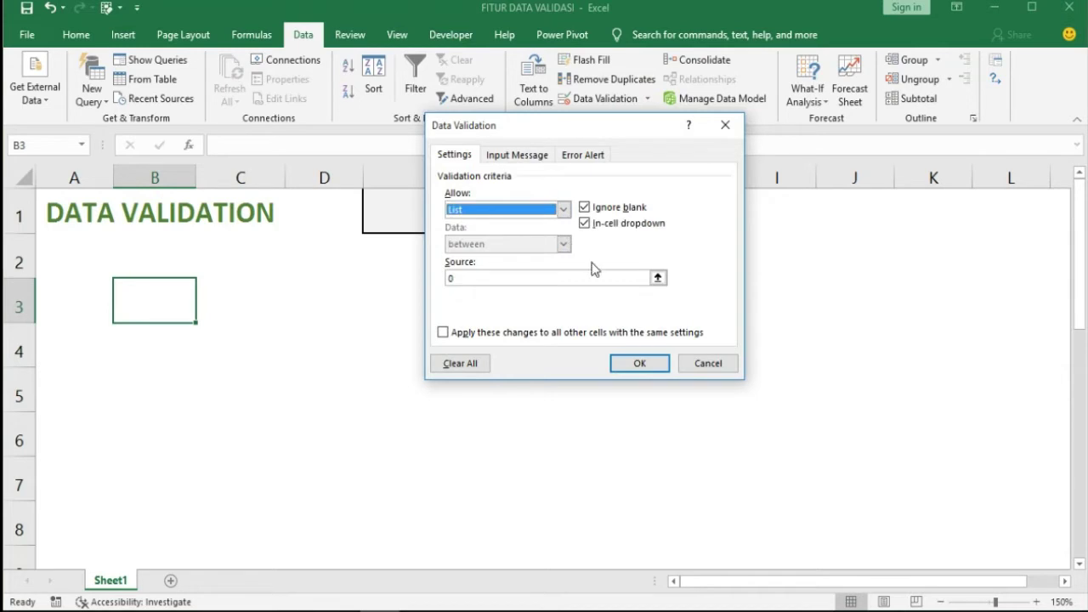
click(571, 276)
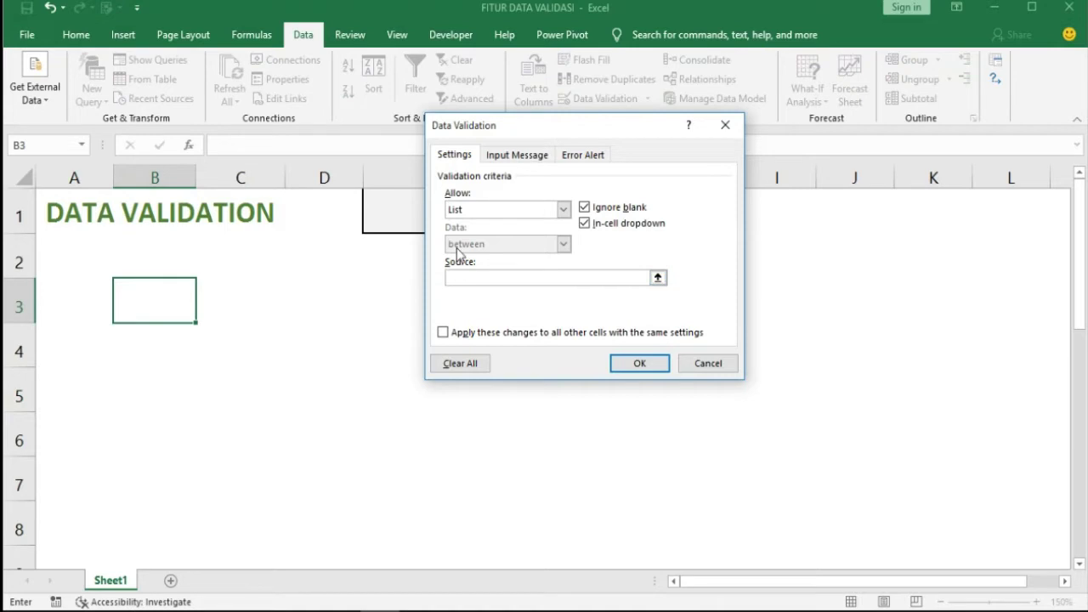
key(Escape)
Apply all borders to cells C3:C6
click(301, 307)
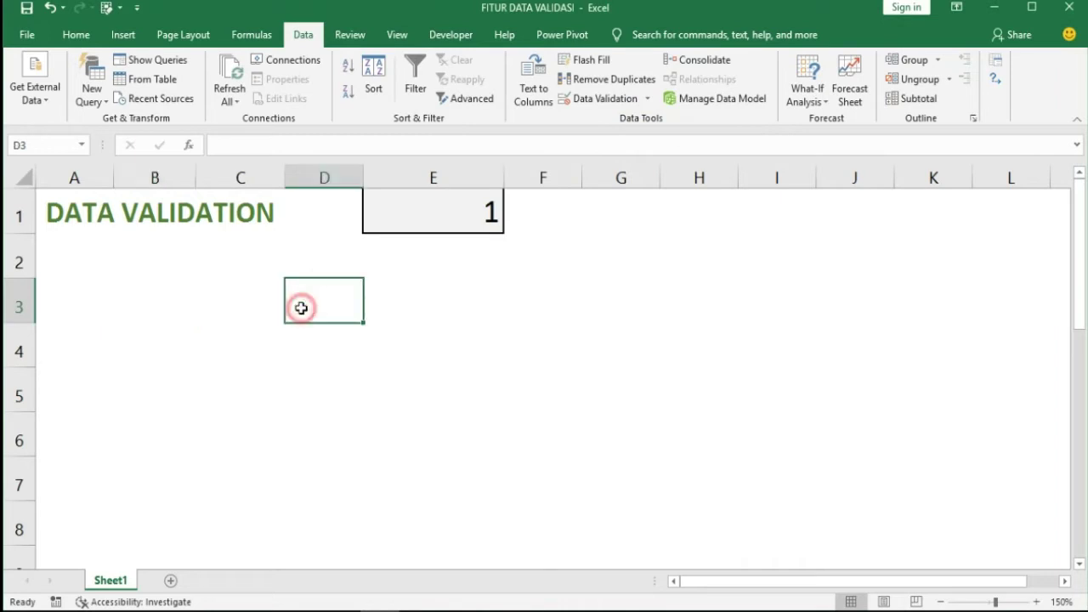
drag(223, 305, 216, 430)
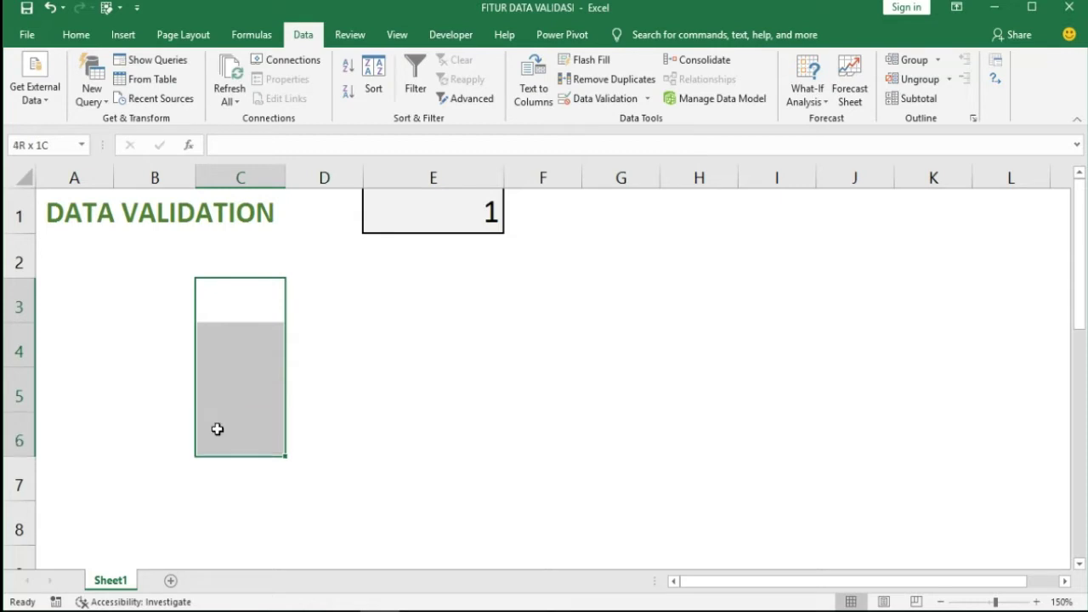
click(88, 37)
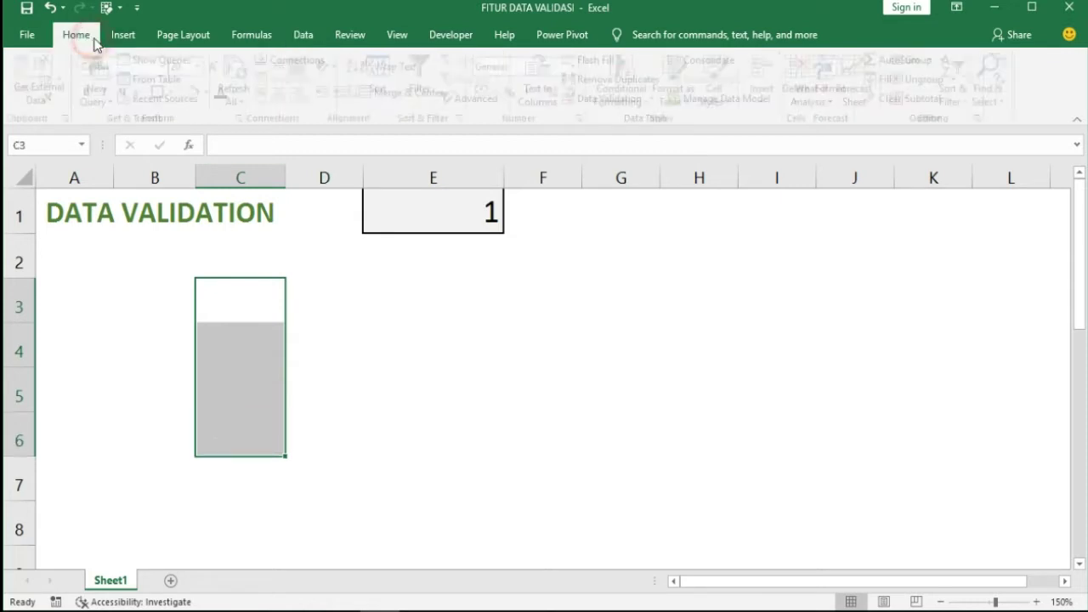
click(166, 94)
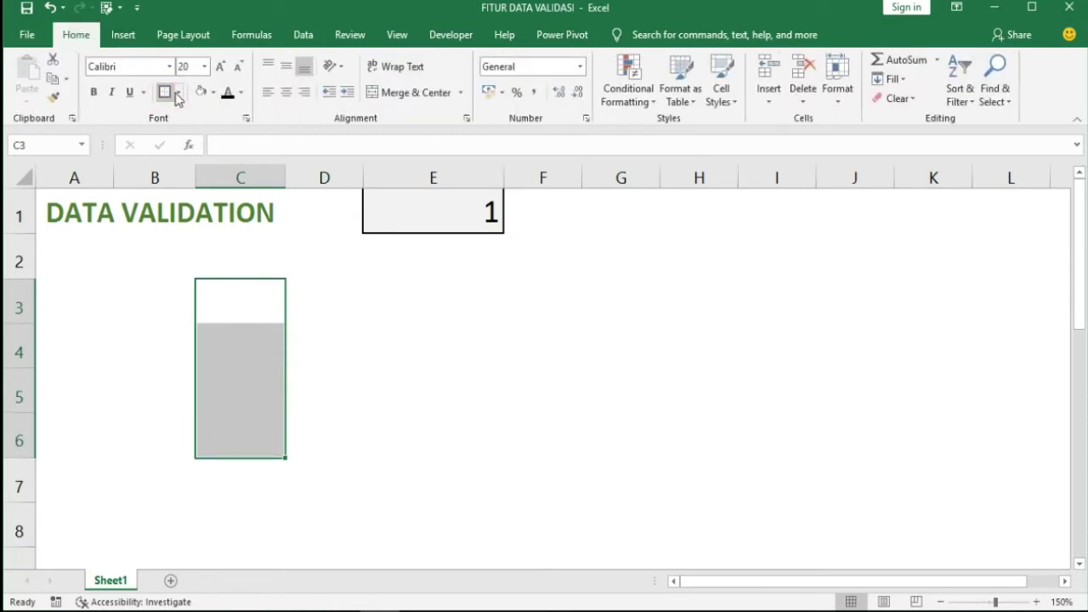
click(178, 92)
click(186, 242)
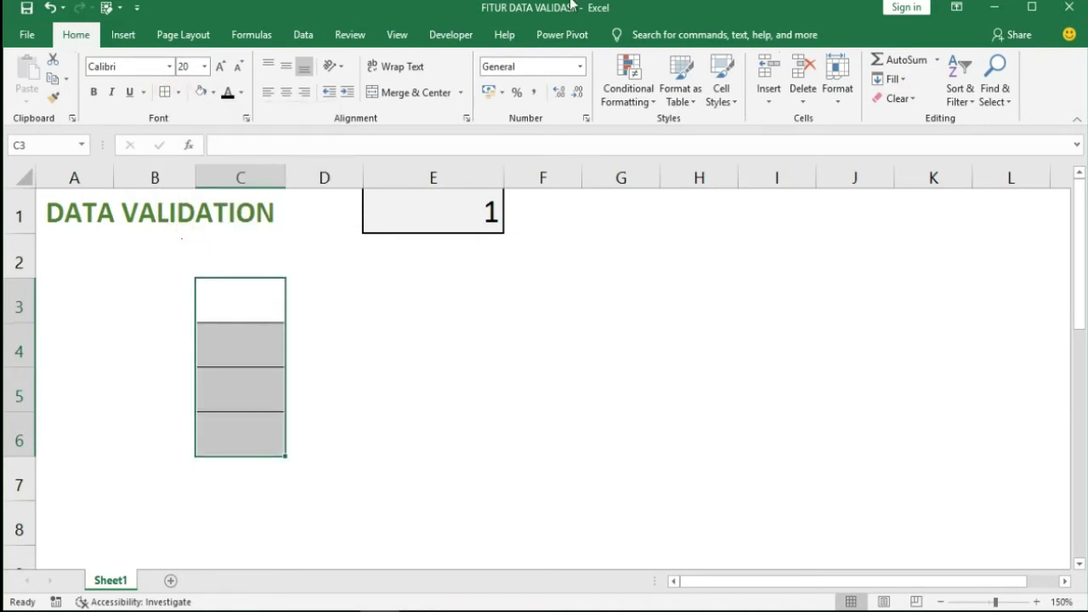
Set the validation for cells C3:C6 to List with the source SENIN, SELASA, RABU, KAMIS, JUMAT, SABTU, MINGGU
key(alt+a)
key(v)
key(v)
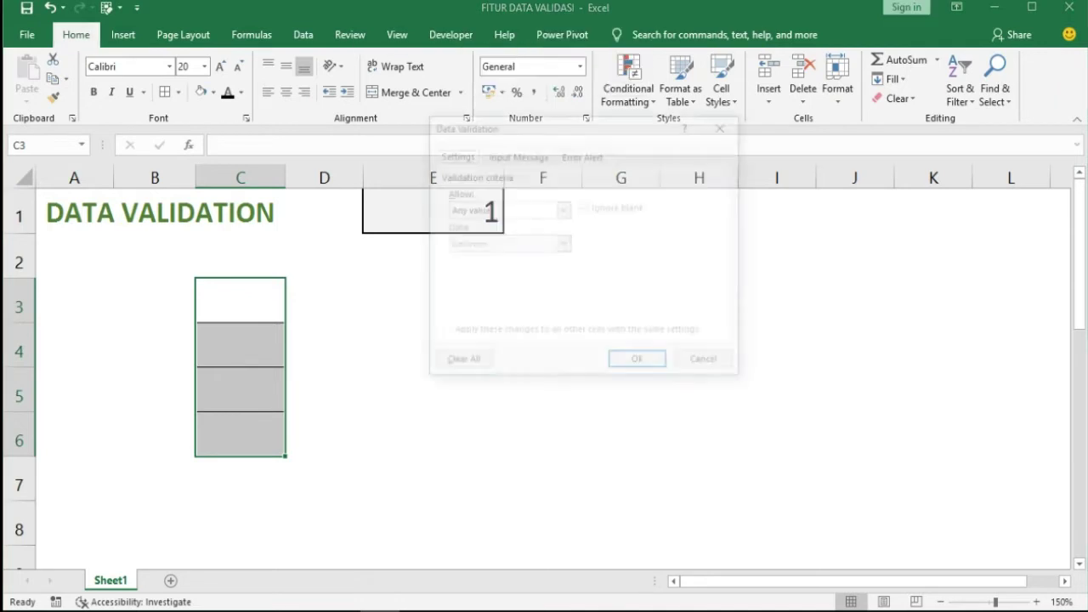
click(563, 209)
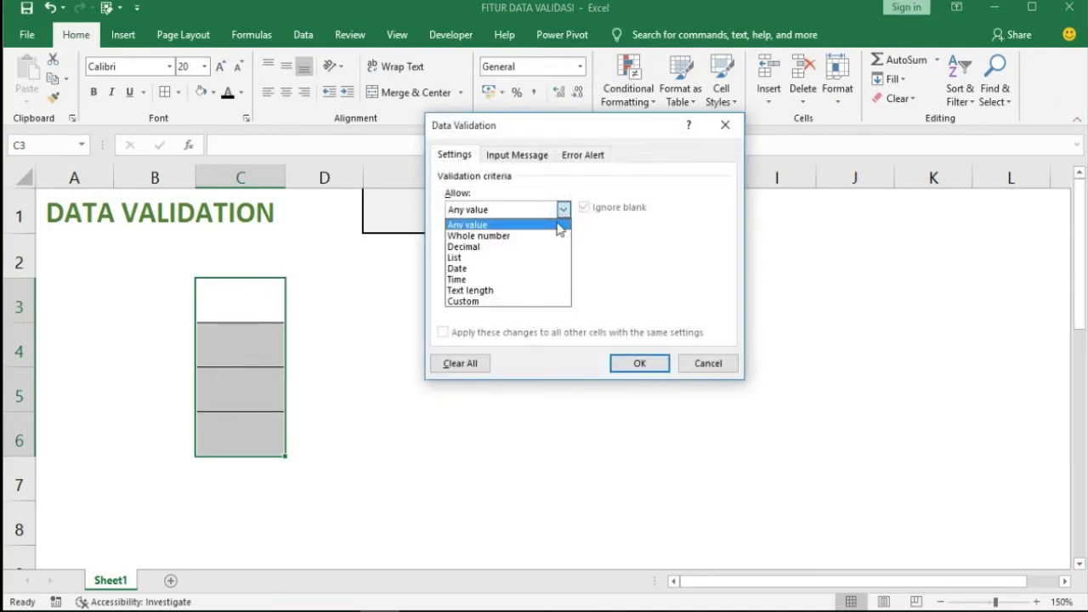
click(542, 253)
click(546, 275)
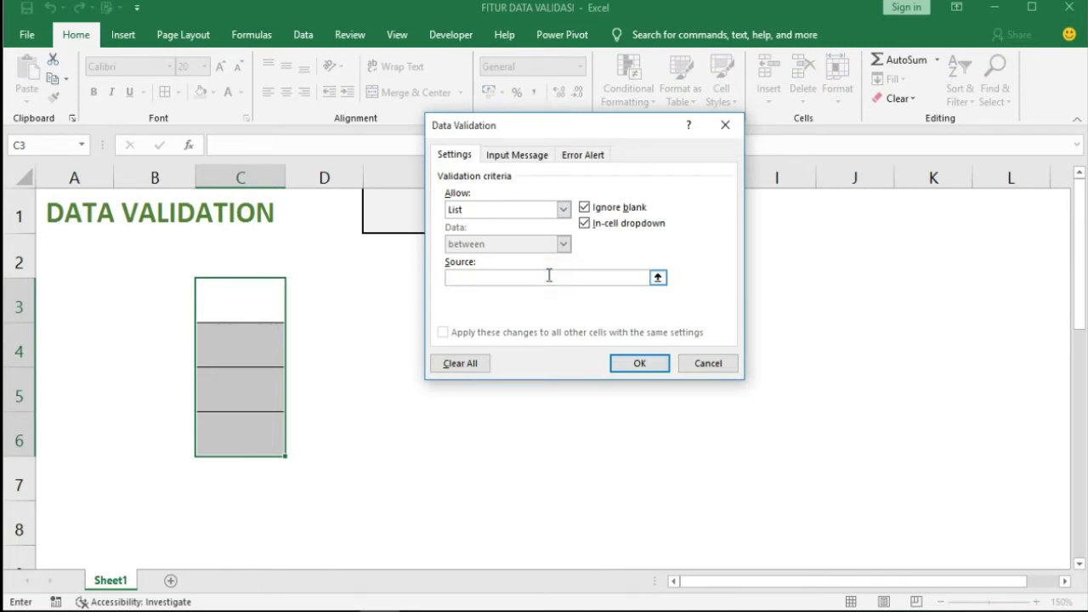
text(SENIN, SELASA)
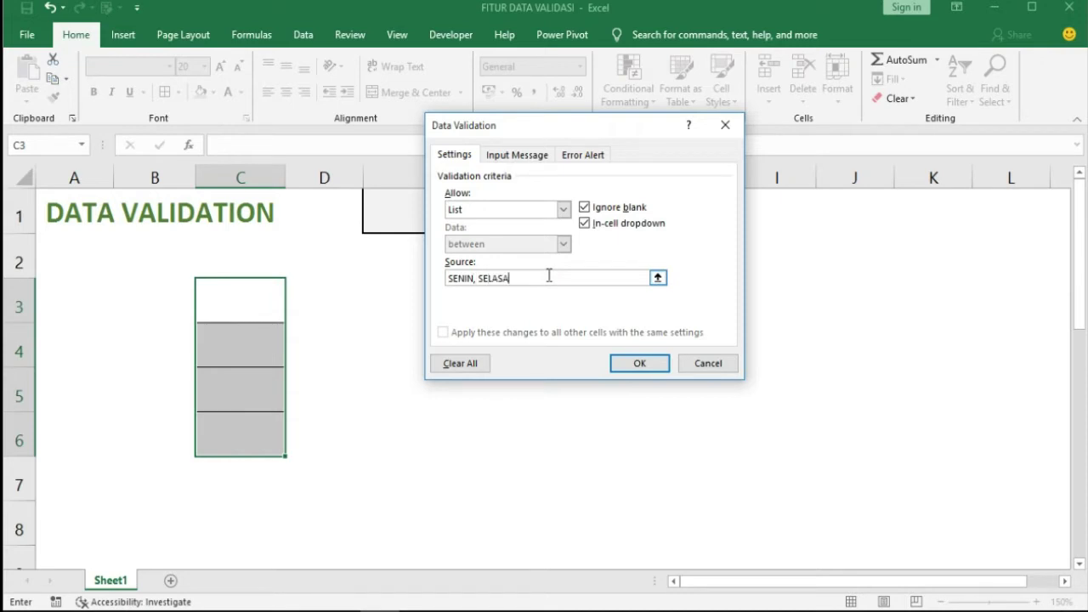
text(, RABU, KAMI)
key(BackSpace)
key(BackSpace)
key(BackSpace)
key(BackSpace)
text(KAMIS, JUMAT, SABTU, MINGGU)
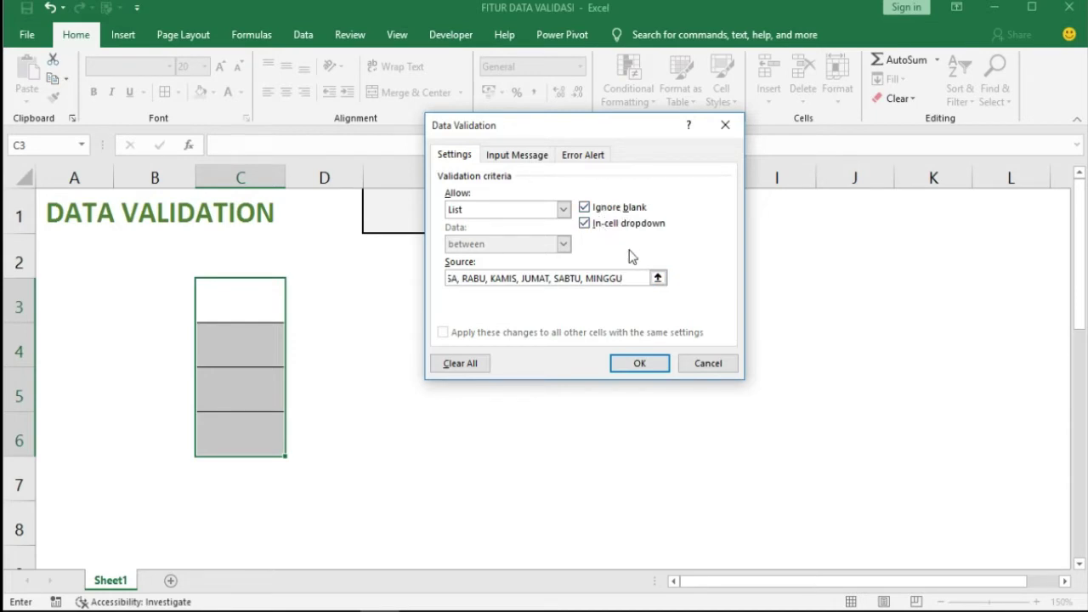
Switch Ignore blank and In-cell dropdown off and back on, and apply the list validation to cells C3:C6
click(590, 209)
click(584, 208)
click(586, 228)
click(585, 224)
click(643, 364)
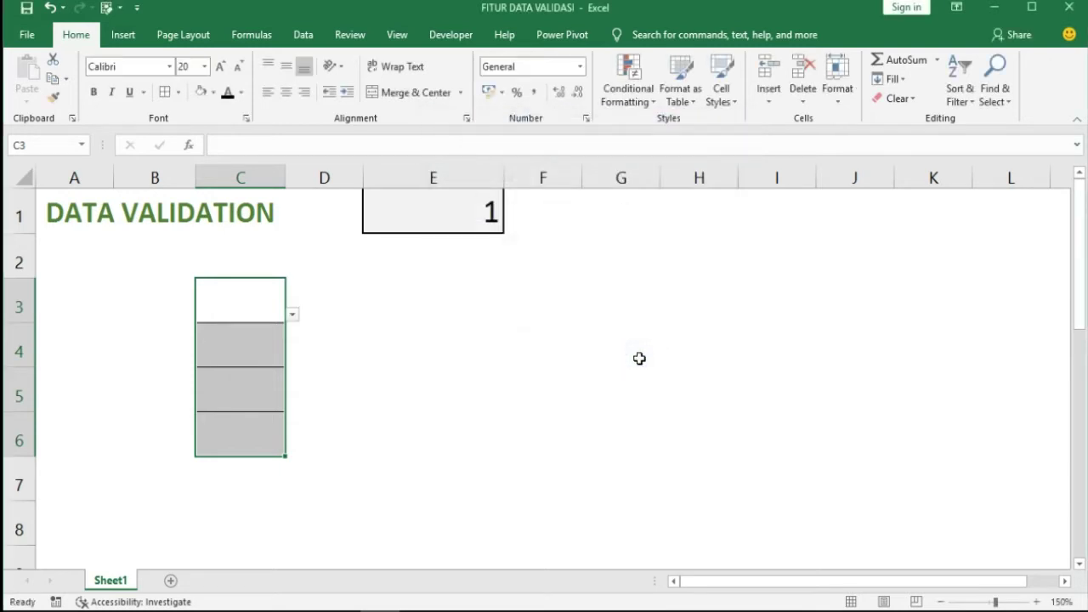
click(396, 357)
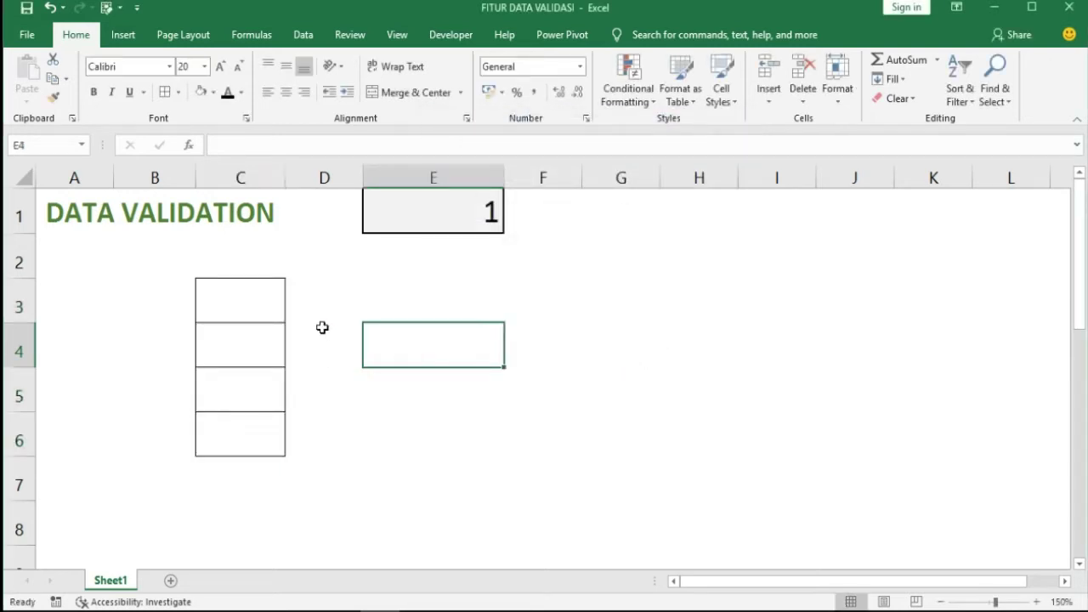
Choose KAMIS for cell C3 and JUMAT for cell C4 from their dropdown lists, and autofit column C
click(253, 298)
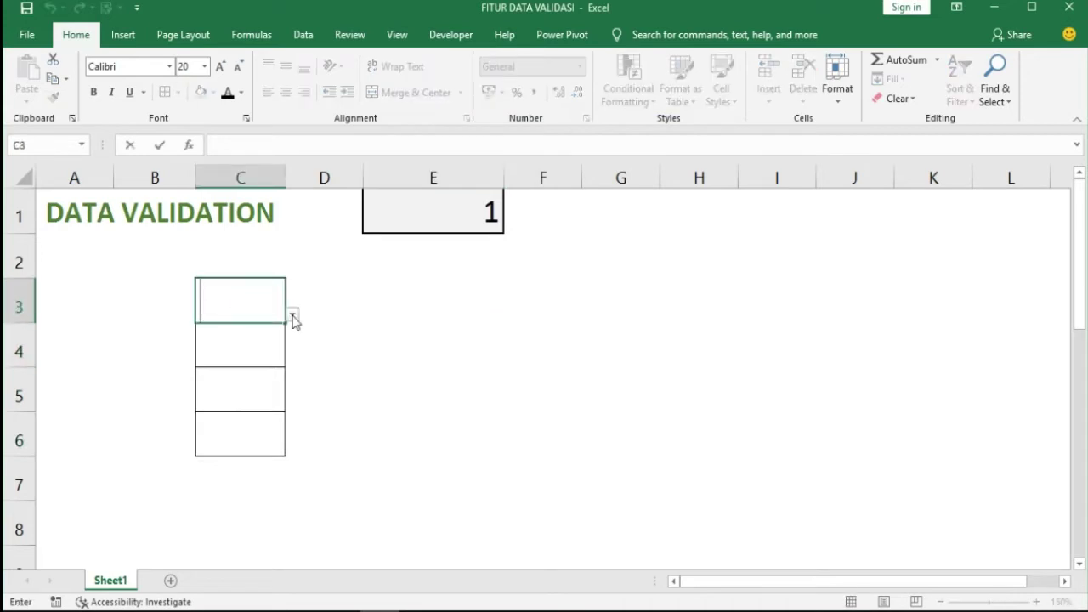
click(291, 316)
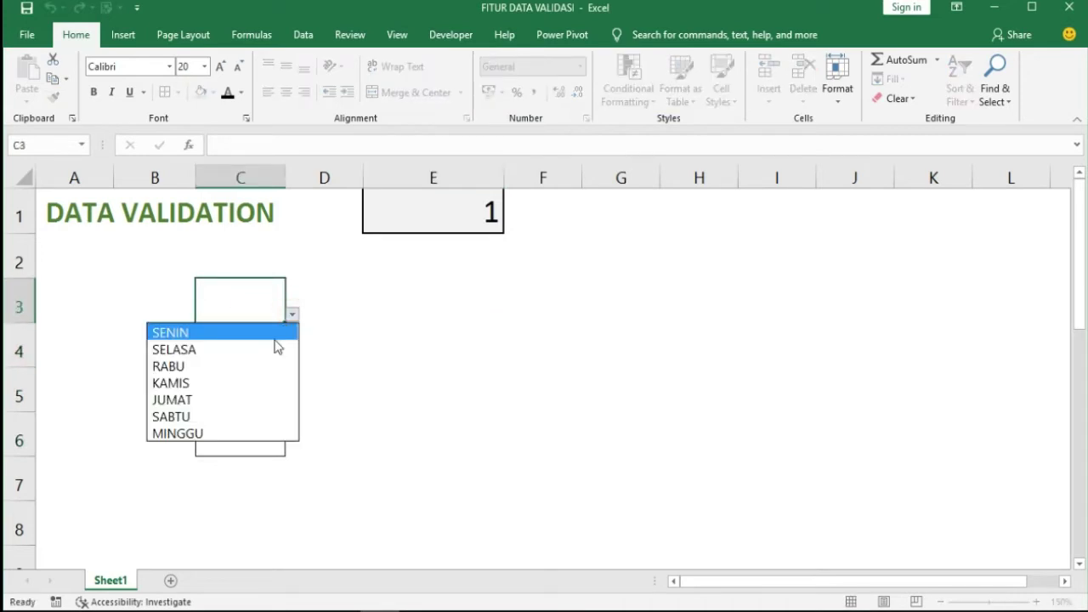
click(228, 382)
click(246, 353)
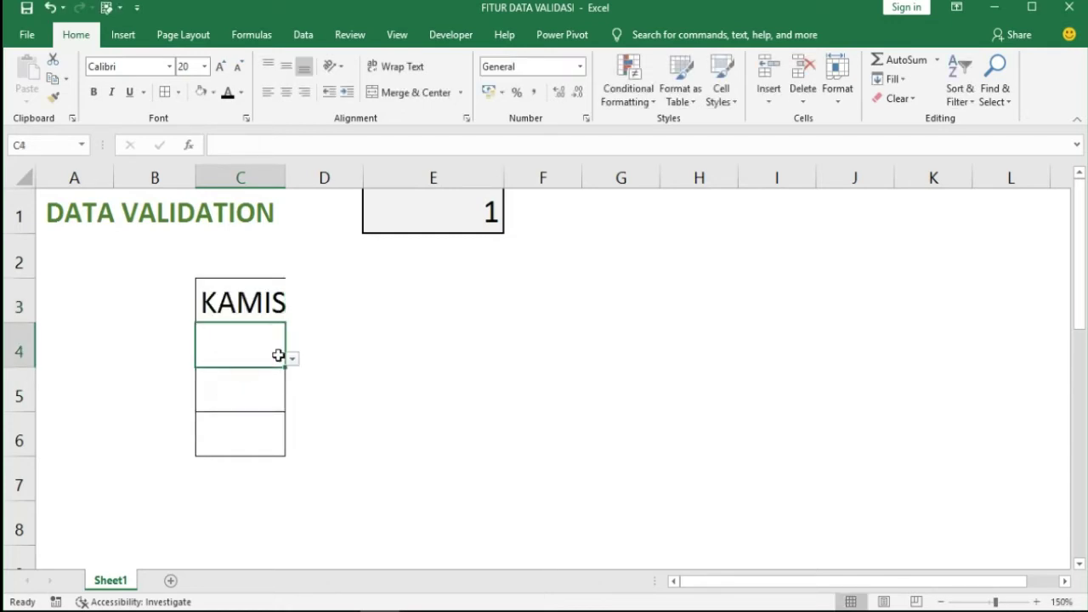
click(292, 357)
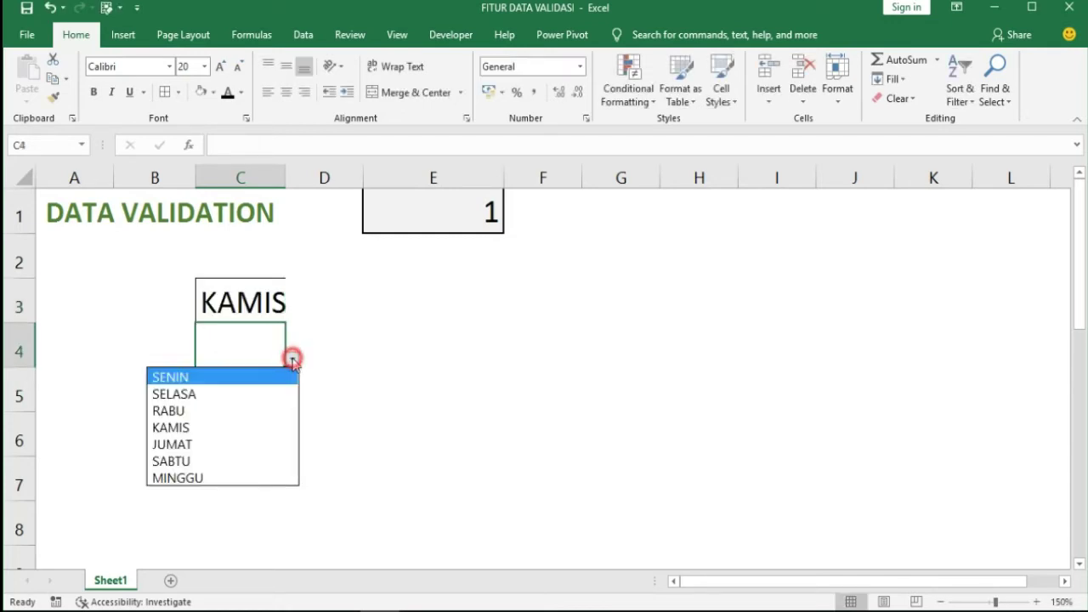
click(253, 444)
click(304, 388)
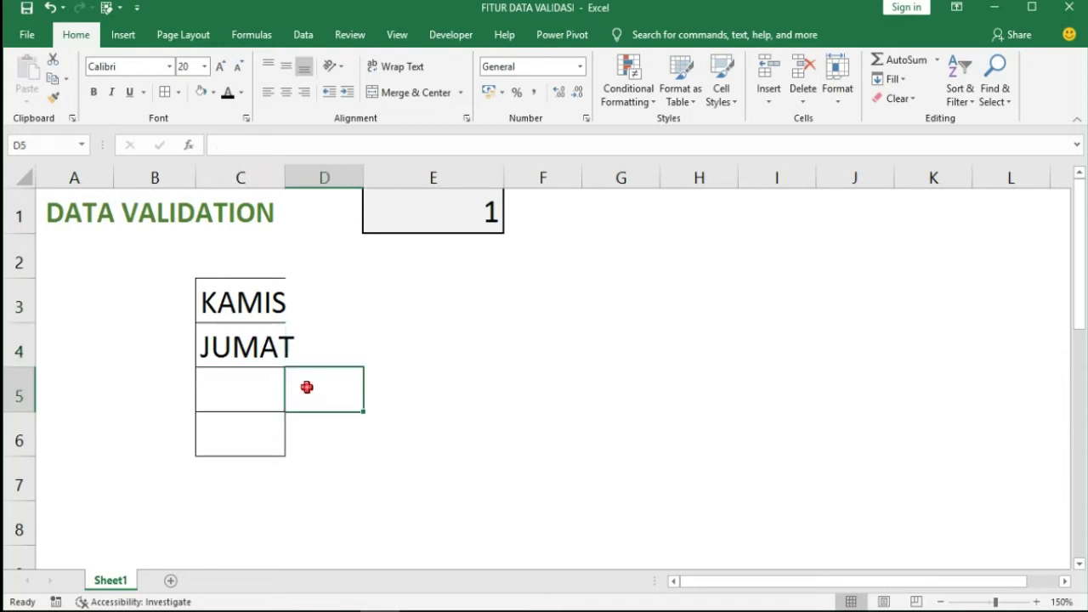
double_click(284, 180)
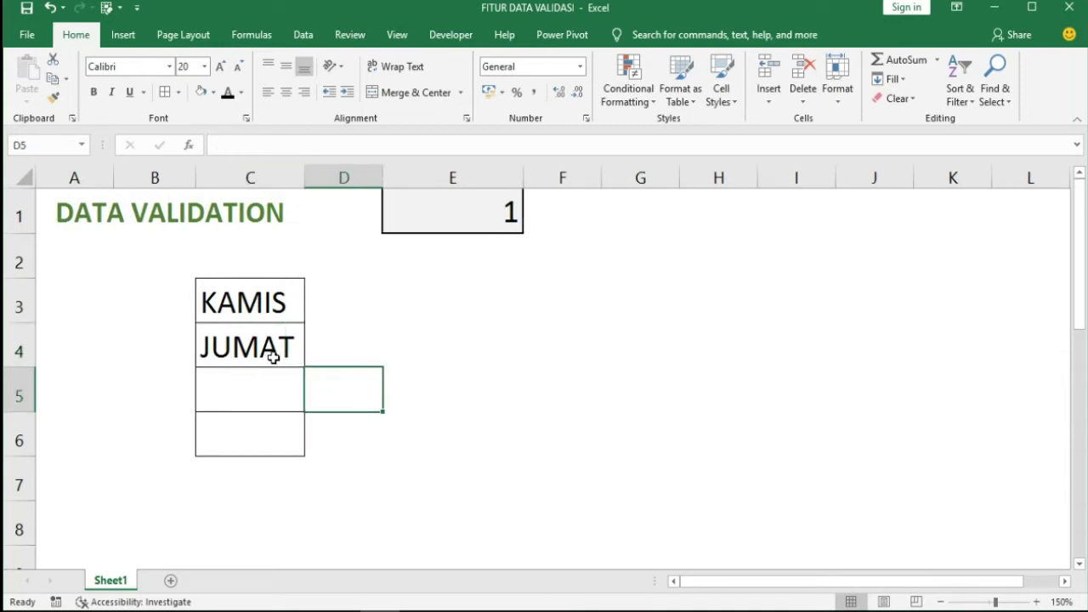
Change the dropdown choice in cell C3 to SENIN
click(265, 303)
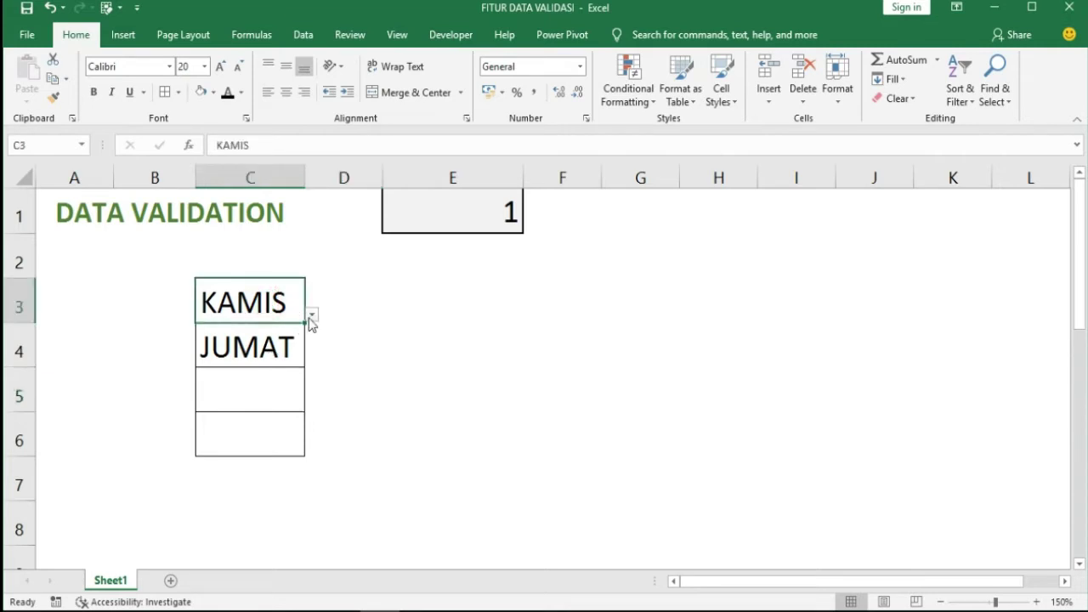
click(312, 316)
click(309, 332)
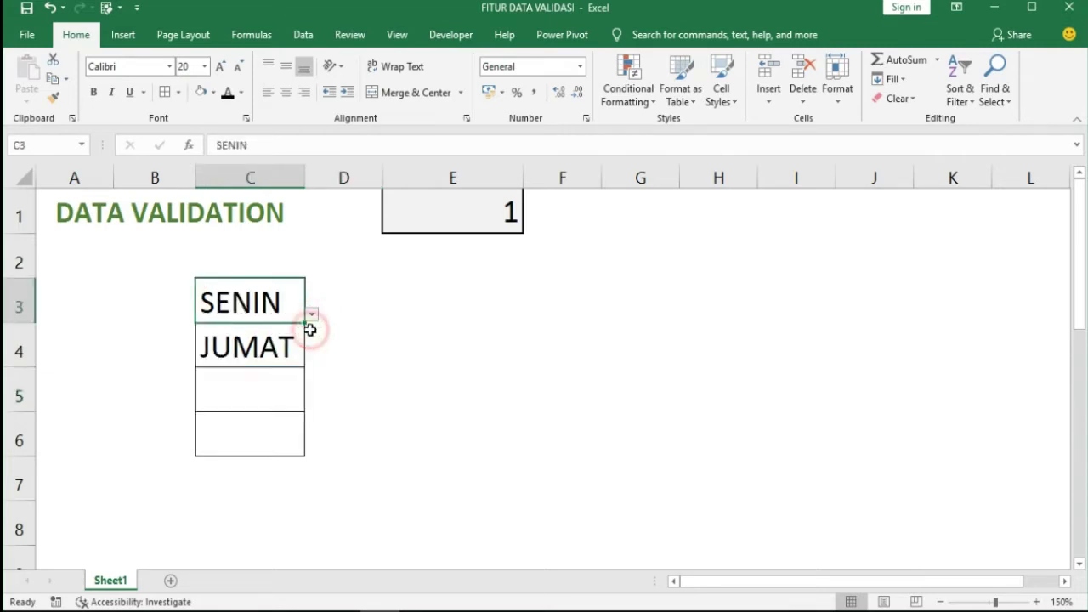
click(354, 341)
click(495, 316)
click(327, 305)
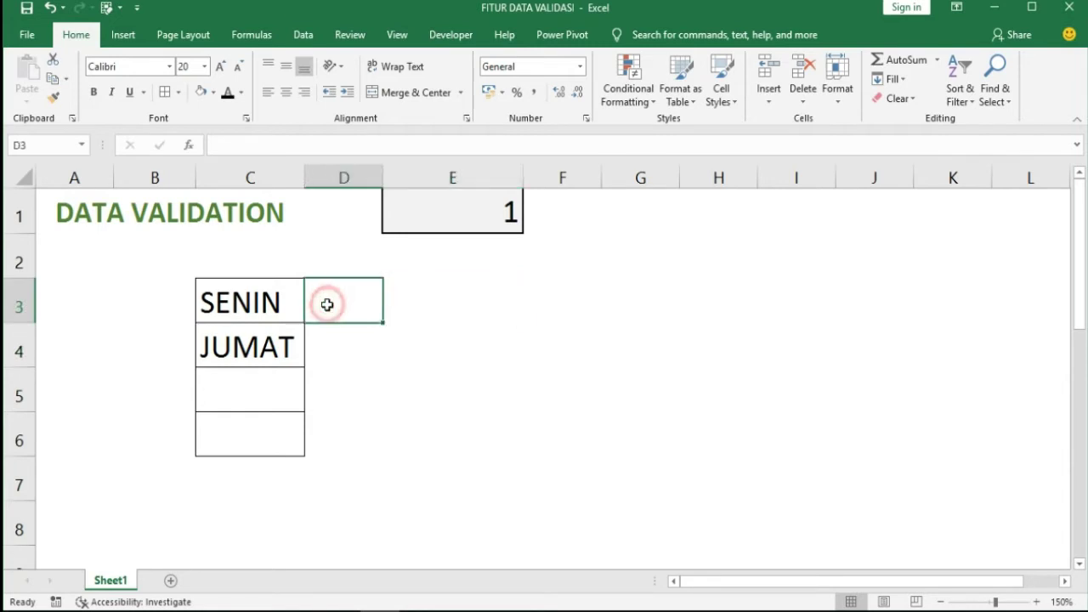
click(596, 280)
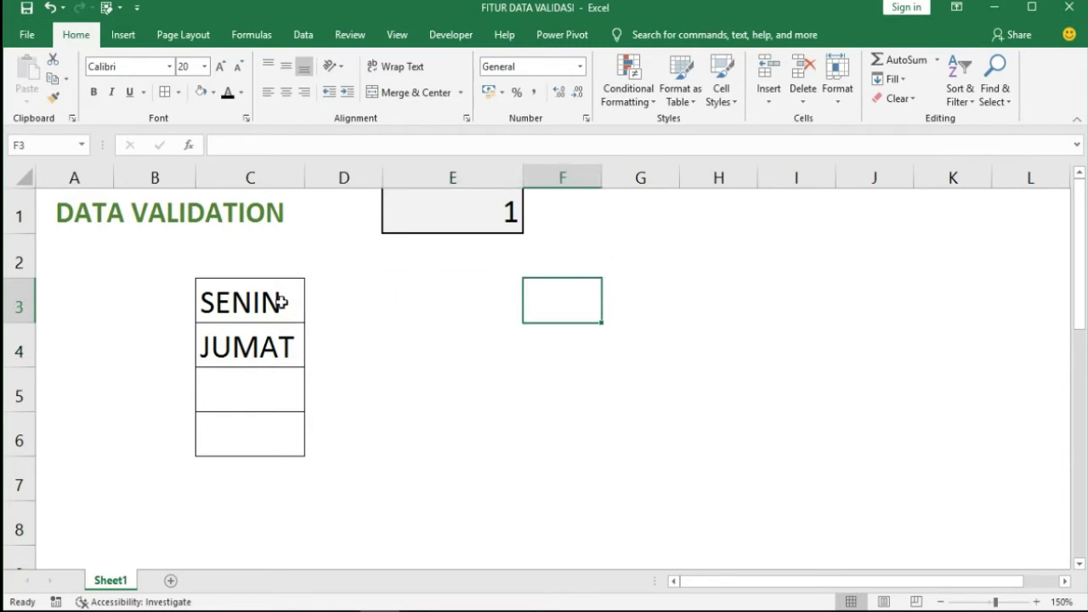
Clear the list validation settings for cells C3:C6 and set the allowed data type to Date
drag(282, 302, 255, 449)
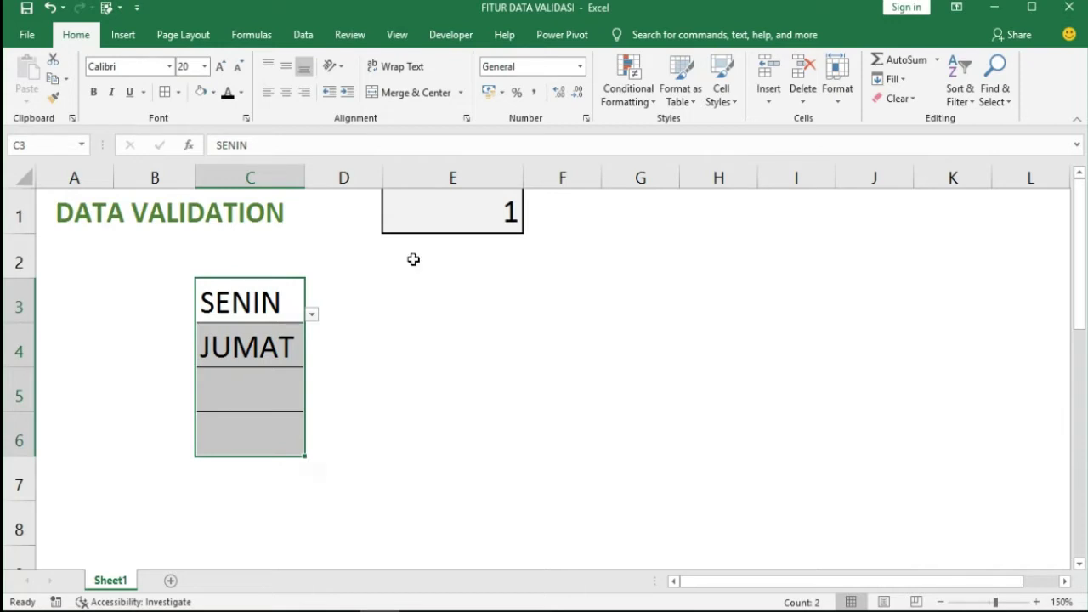
key(alt+d)
key(l)
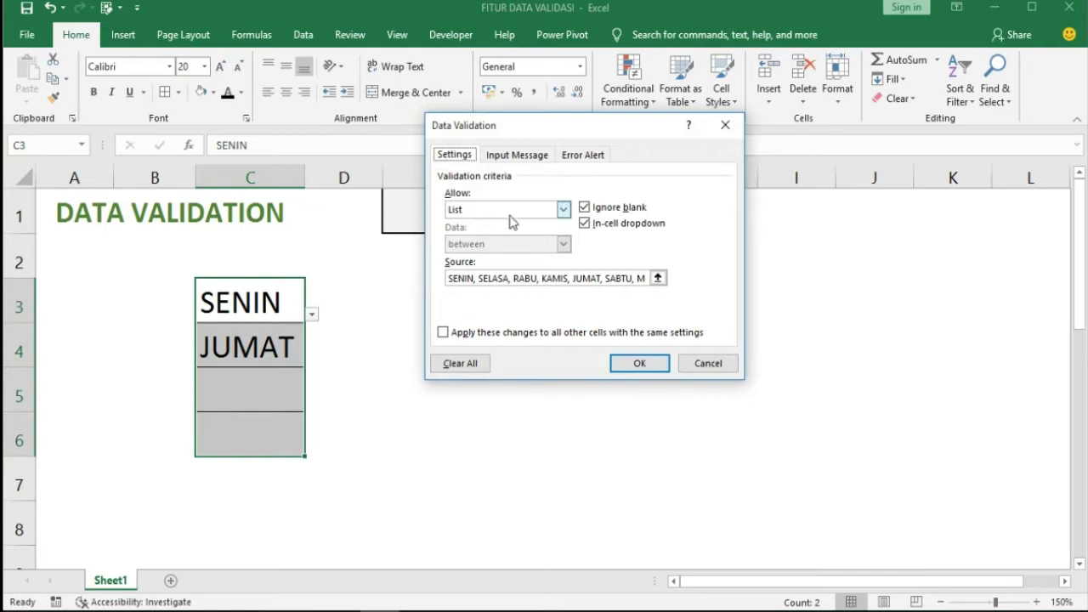
click(561, 211)
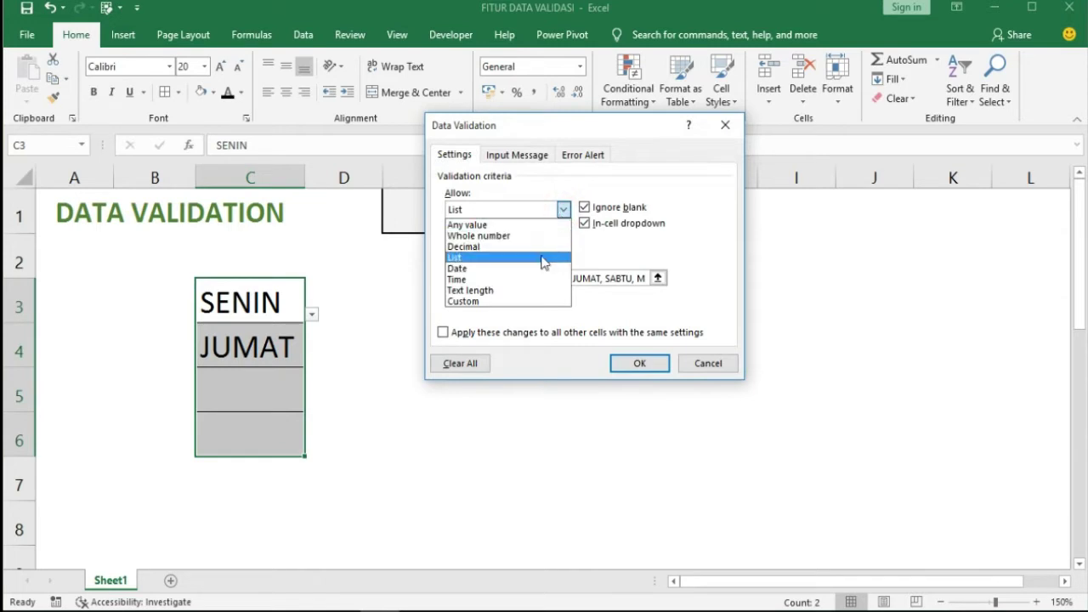
click(516, 269)
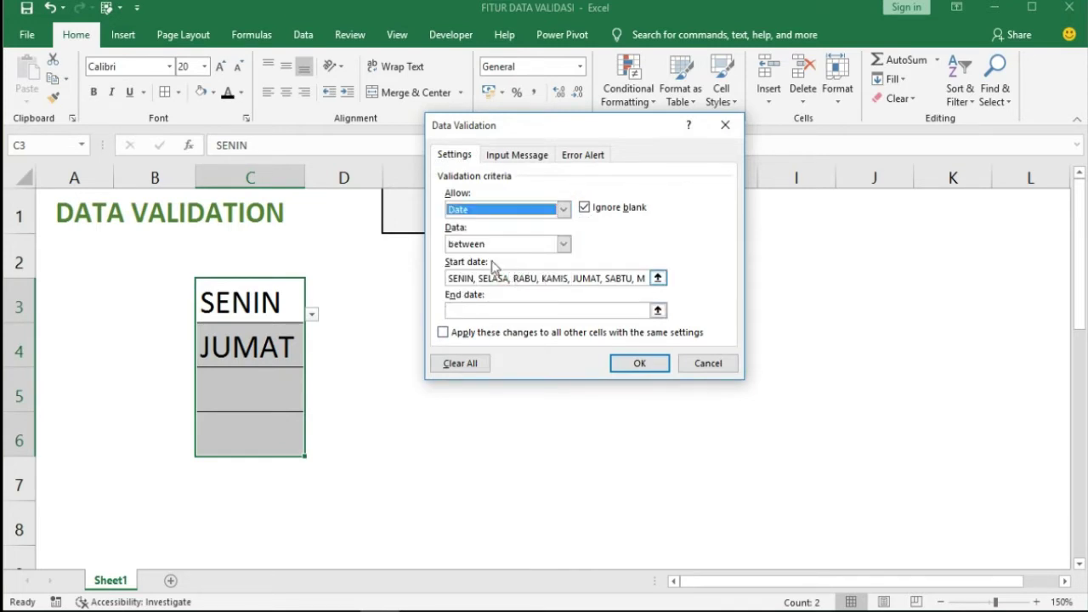
click(465, 363)
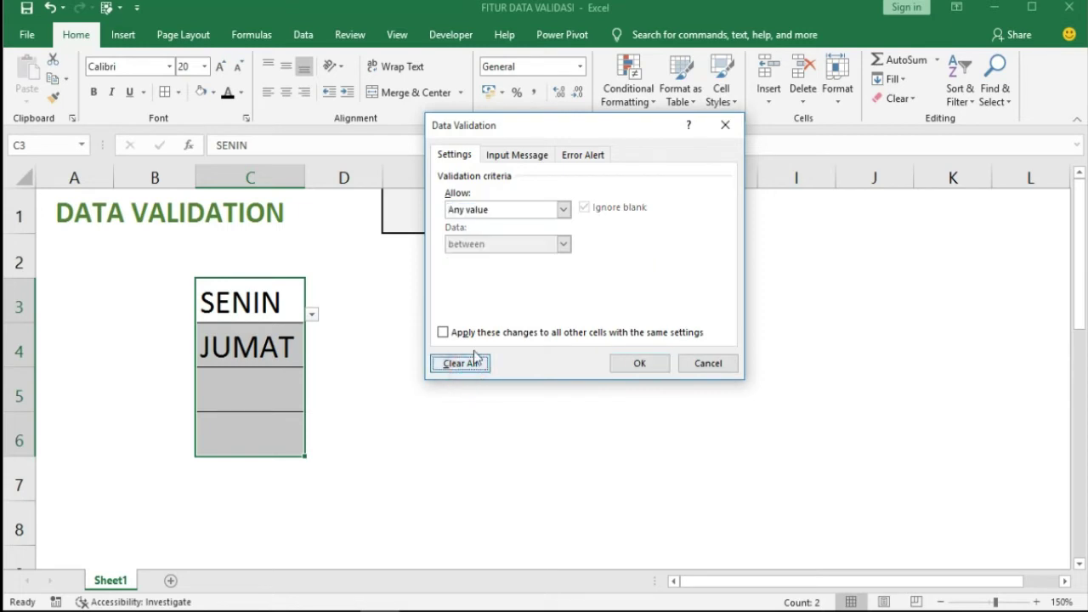
click(561, 209)
click(483, 270)
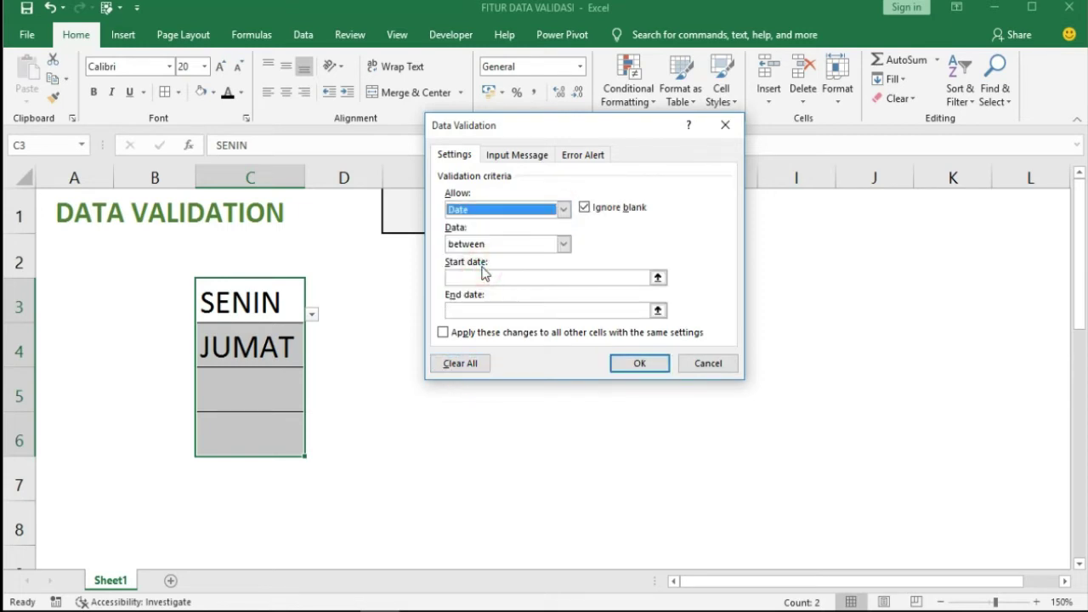
Restrict the dates in C3:C6 to between 1-01-2020 and 31-12-2020, and apply the rule with Ignore blank off
click(564, 243)
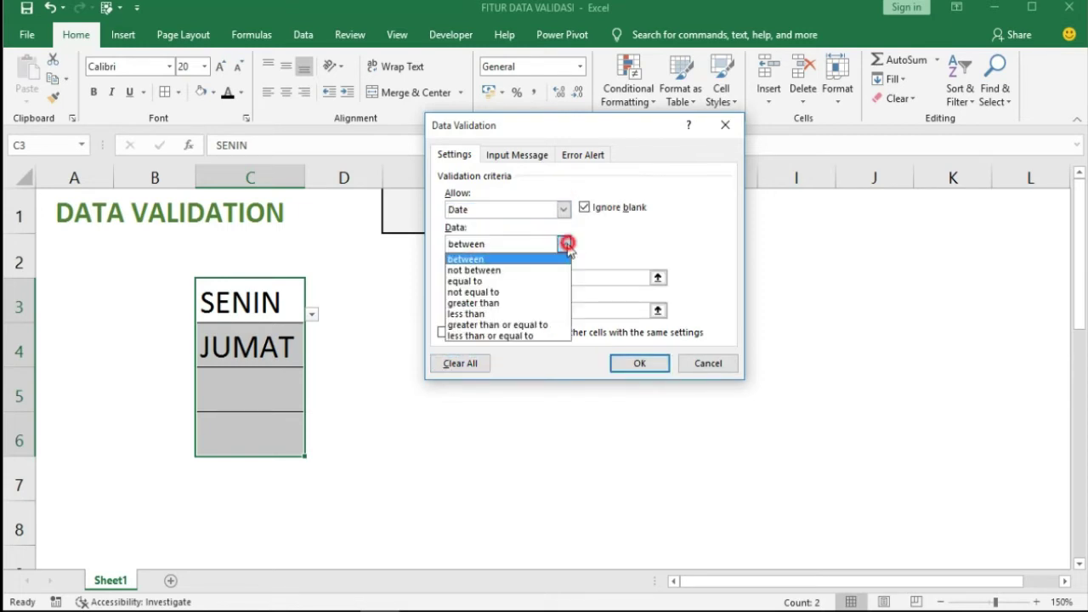
click(502, 260)
click(516, 277)
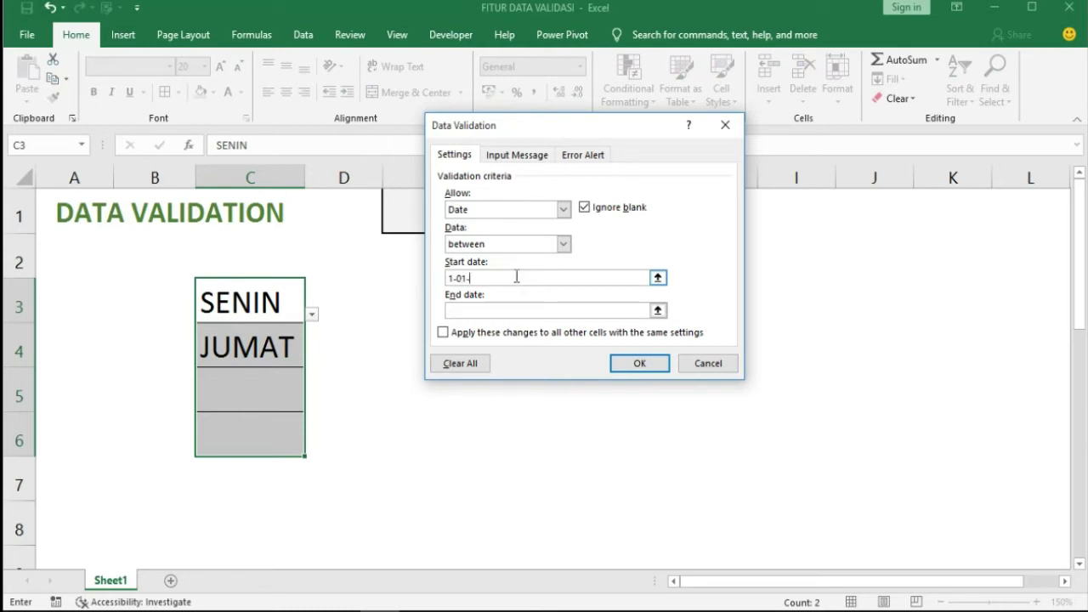
text(1-01-2020)
text(31-12-2020)
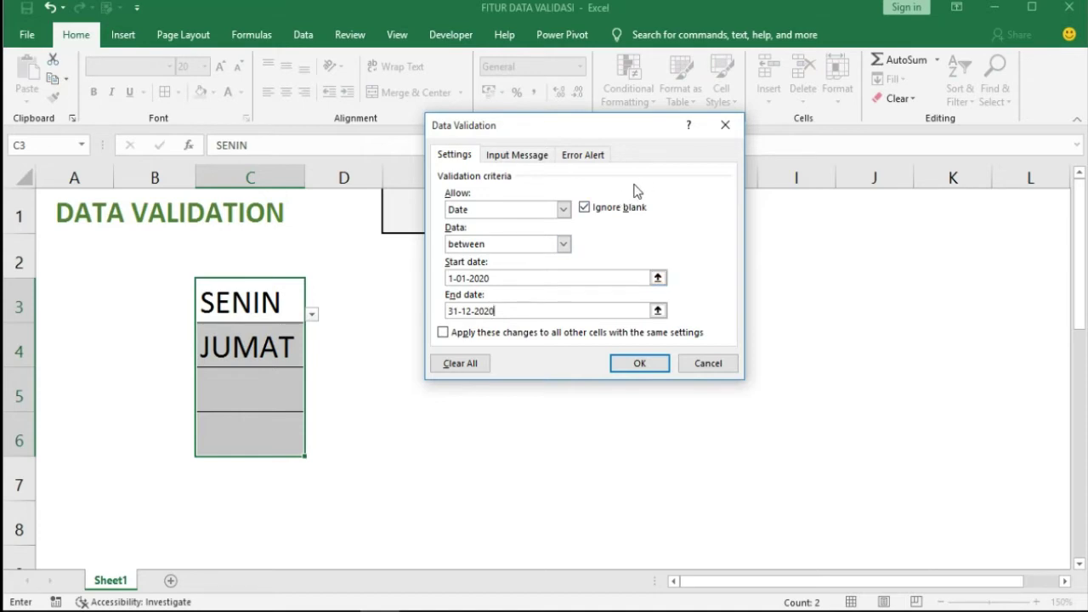
click(585, 209)
click(622, 361)
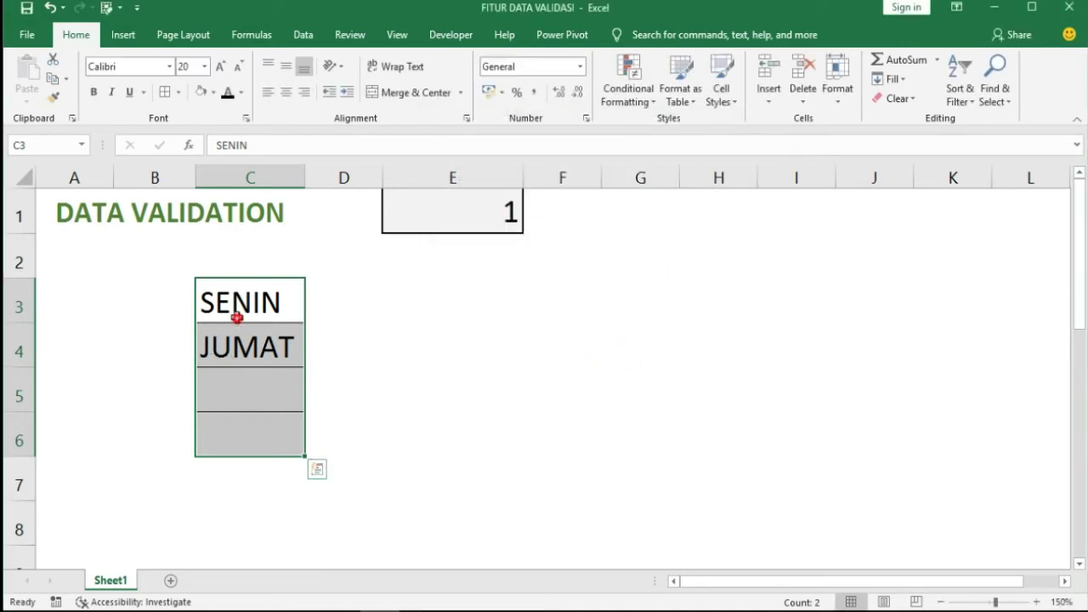
Try to confirm a blank entry in cell C3, and test passing over the empty cell C5 without an entry
click(235, 314)
key(BackSpace)
key(Return)
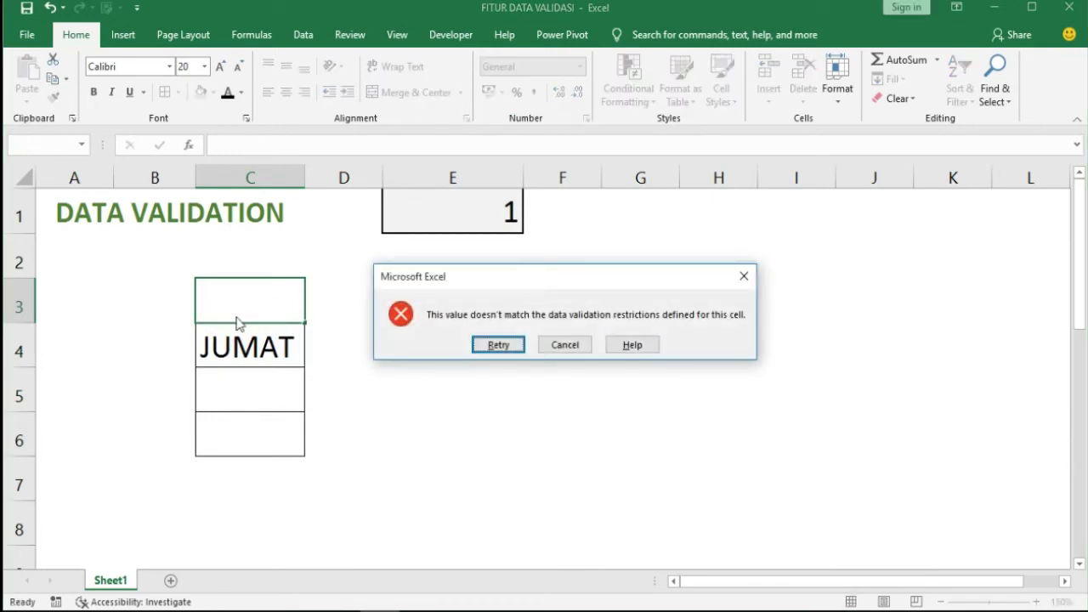
key(Escape)
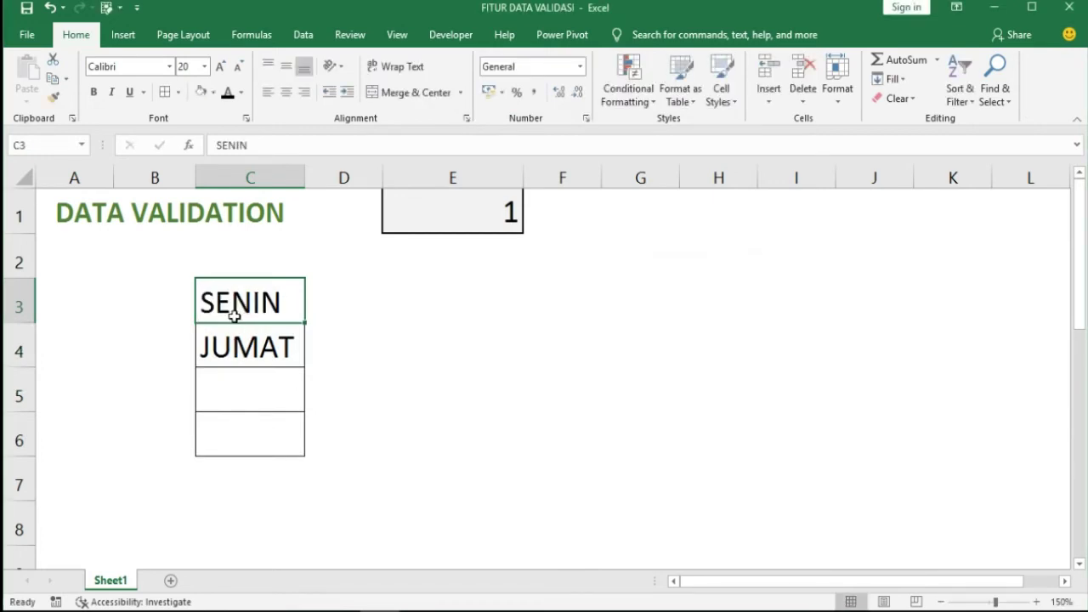
click(265, 404)
key(Return)
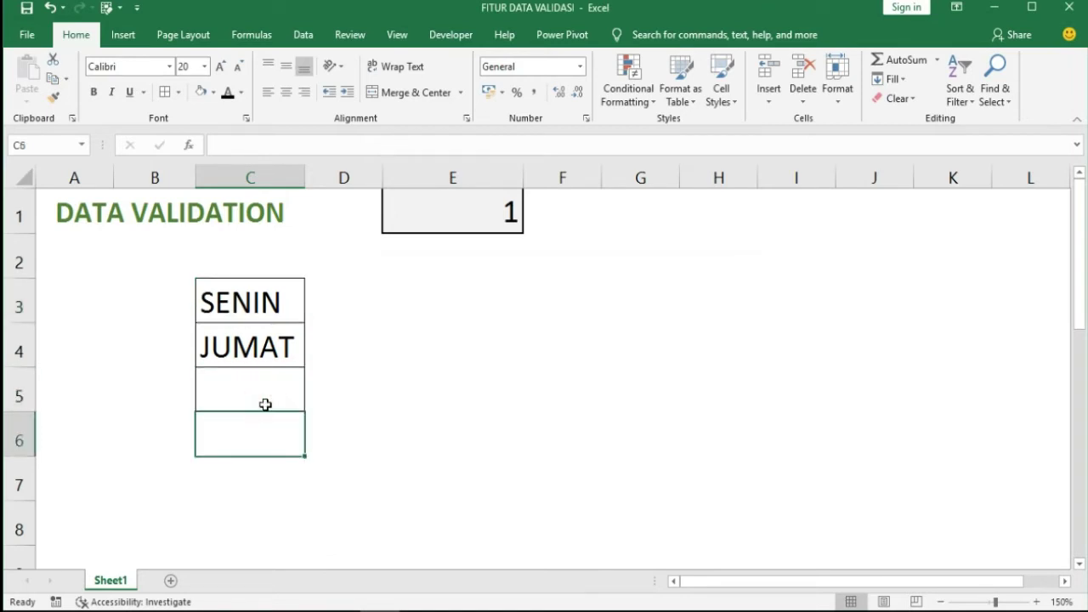
click(265, 405)
key(Return)
click(265, 405)
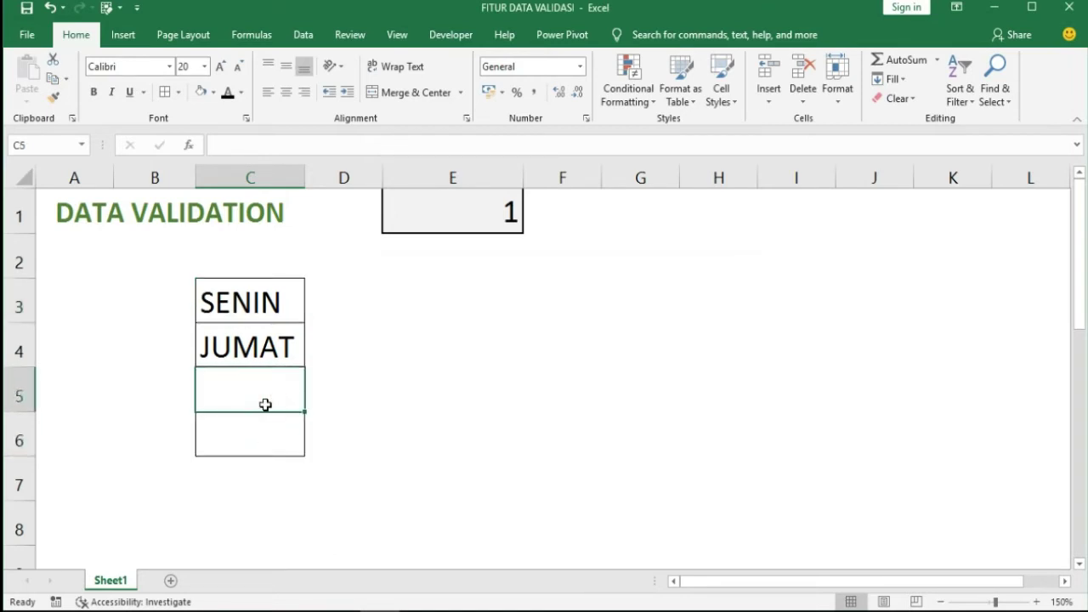
key(Return)
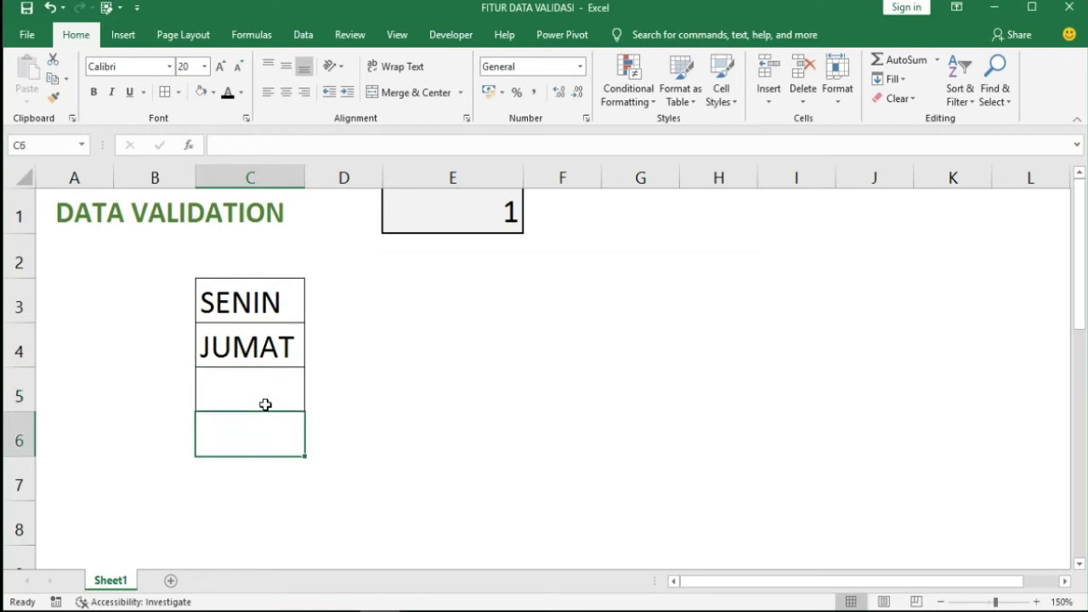
Try to enter the text SENIN in cell C5, and cancel the entry
double_click(265, 404)
text(SENIN)
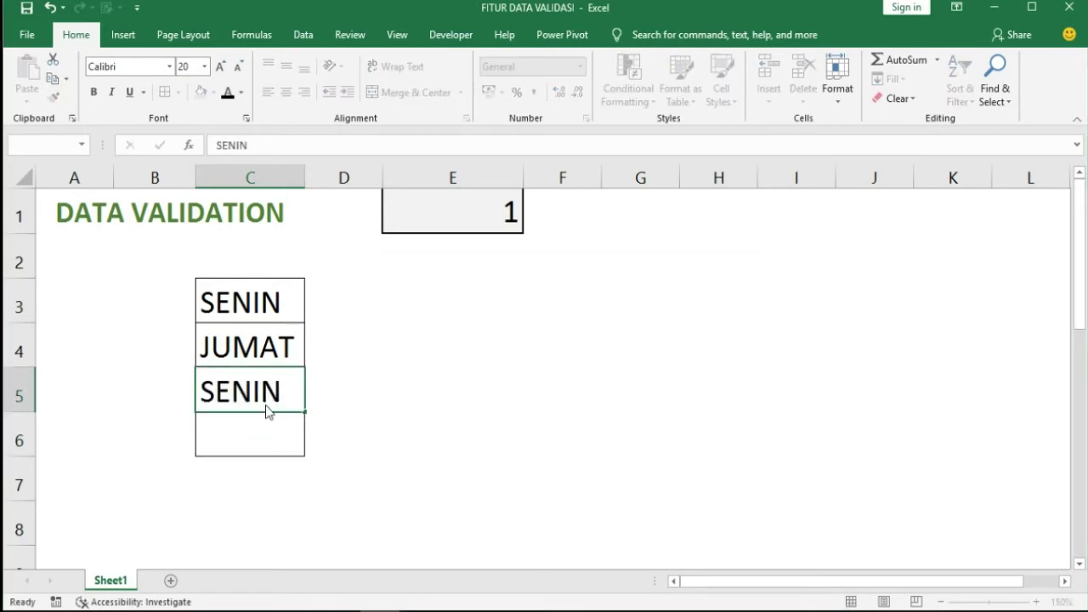
key(Return)
key(Escape)
Replace the entry in cell C3 with the date 12/3/20
key(Up)
key(Up)
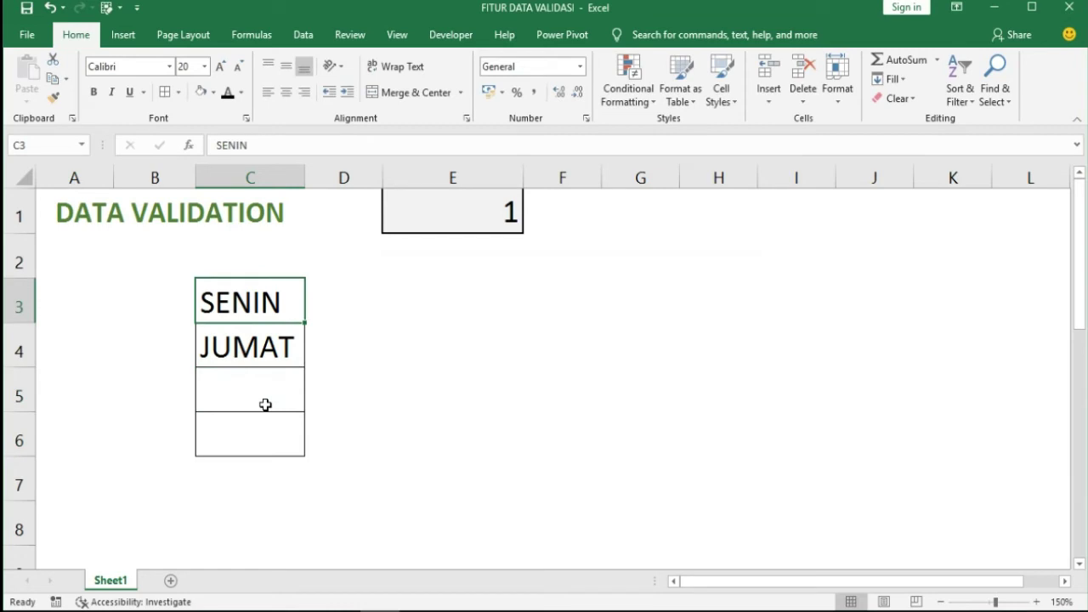
text(1)
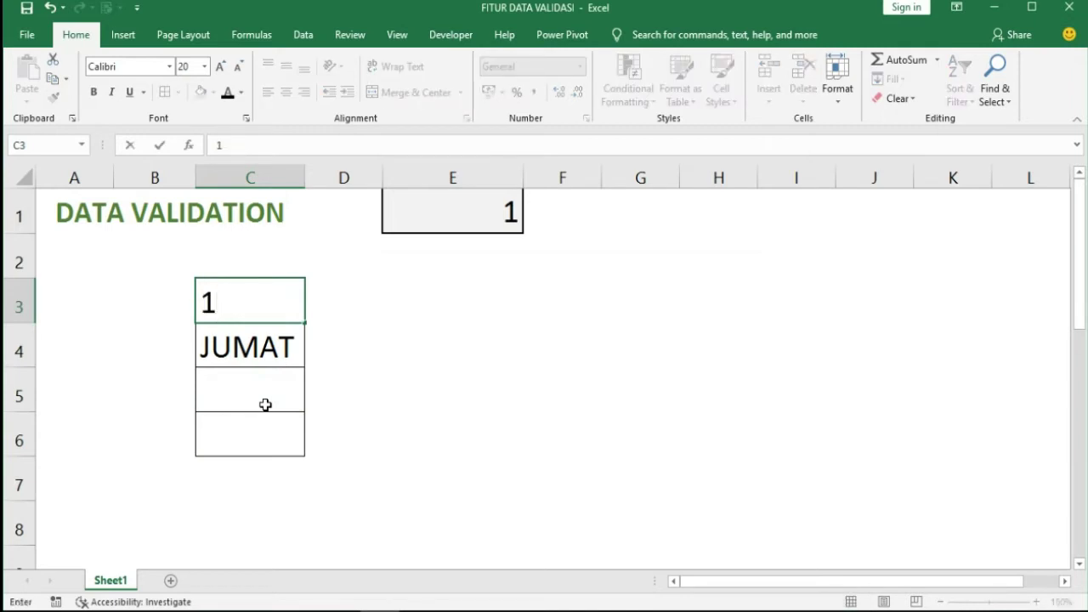
text(/)
key(BackSpace)
text(1)
key(BackSpace)
text(2/3/)
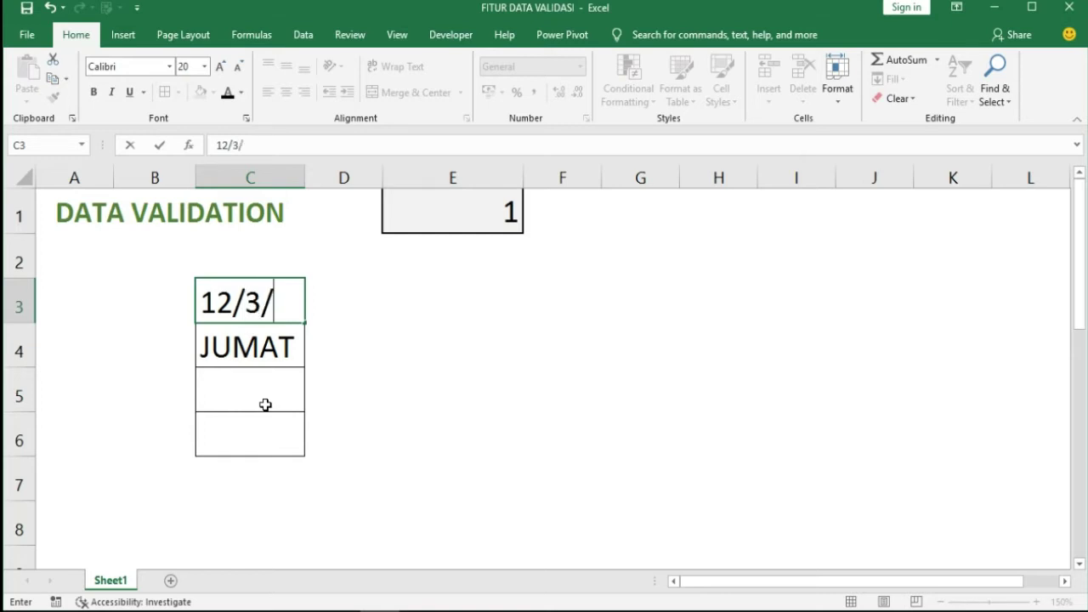
text(20)
key(Return)
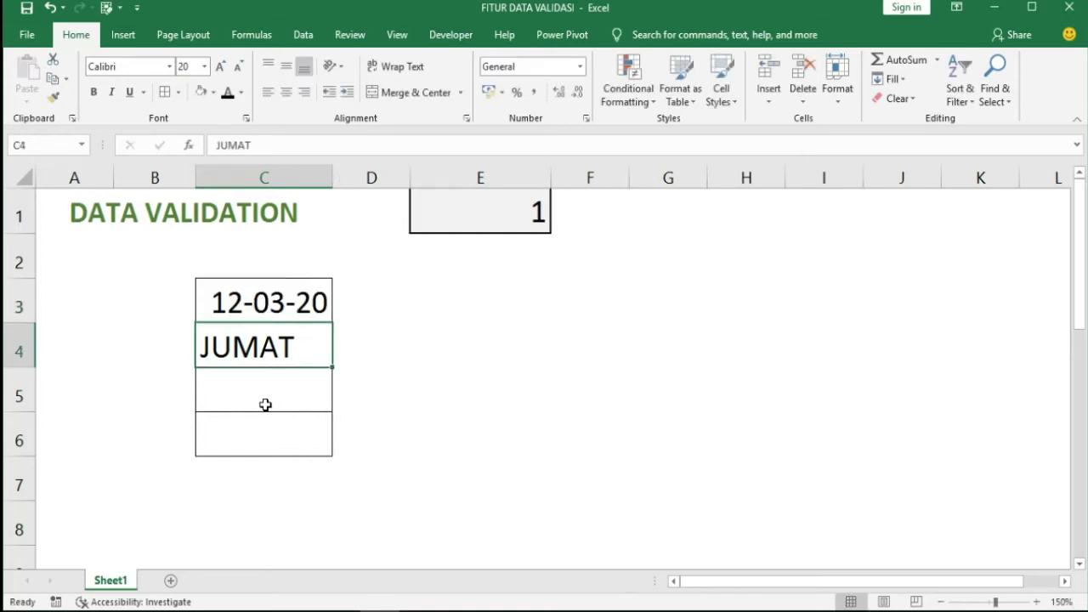
Try to enter the date 12/03/21 in cell C4, and cancel the entry
key(Up)
key(Down)
text(12/)
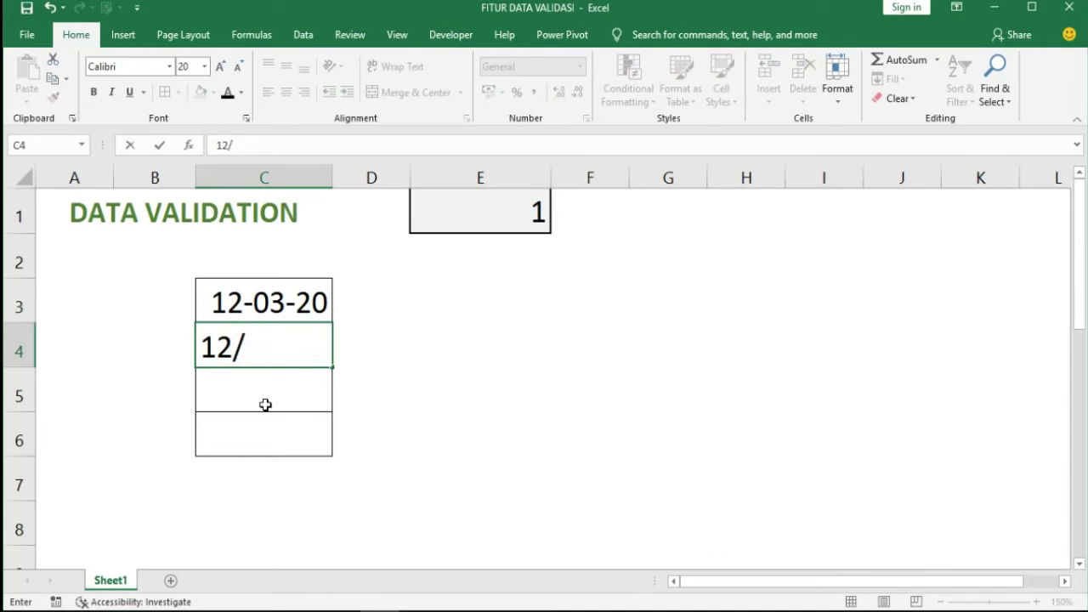
text(03/2)
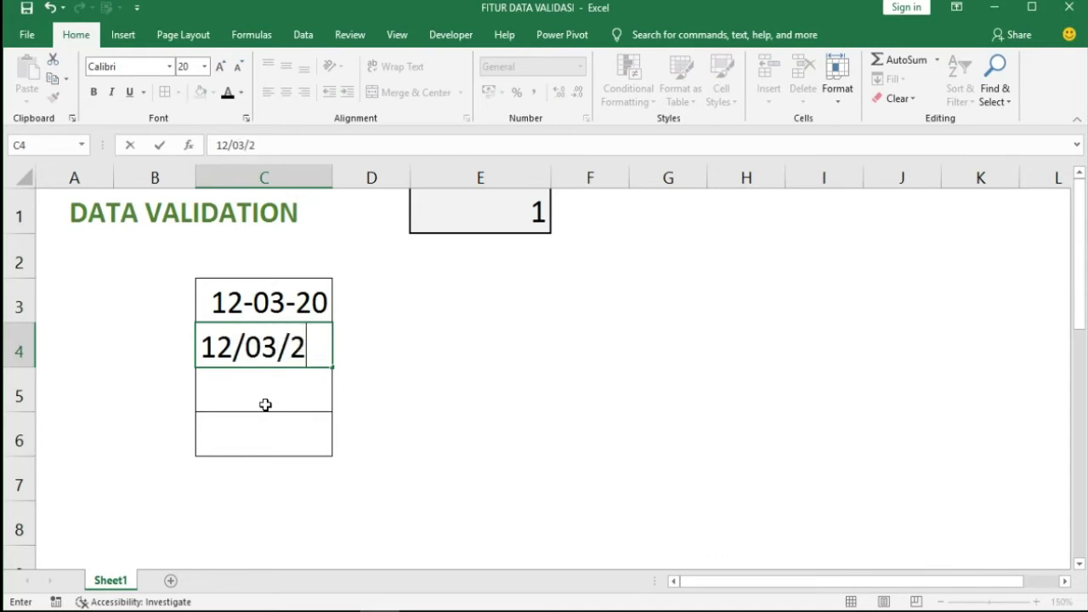
text(1)
key(Return)
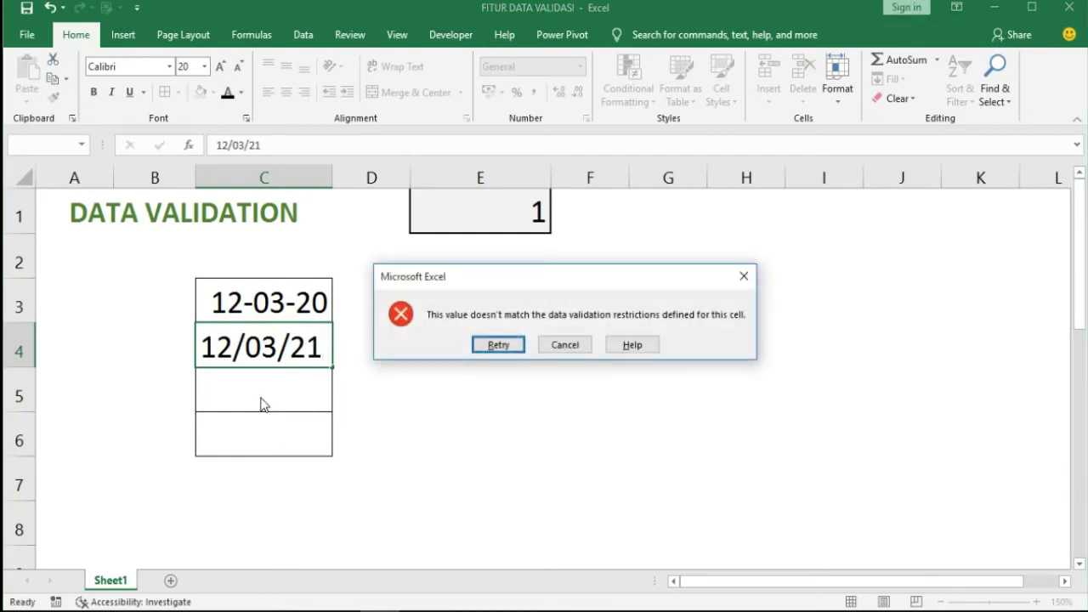
click(571, 346)
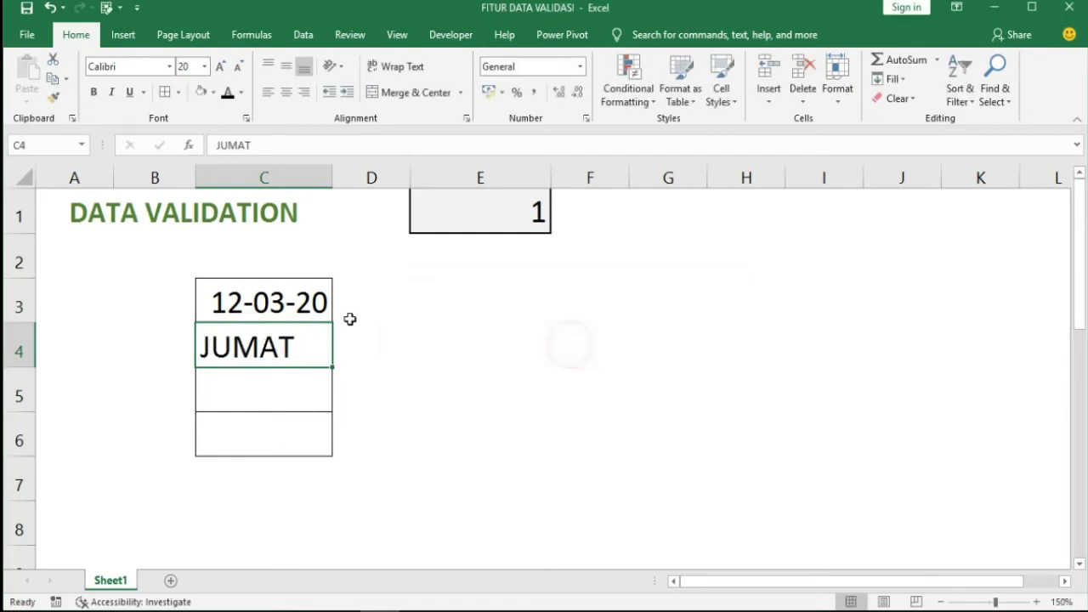
Open the validation settings for cells C3:C6, extending them to the whole selection, and clear the date rule
click(294, 304)
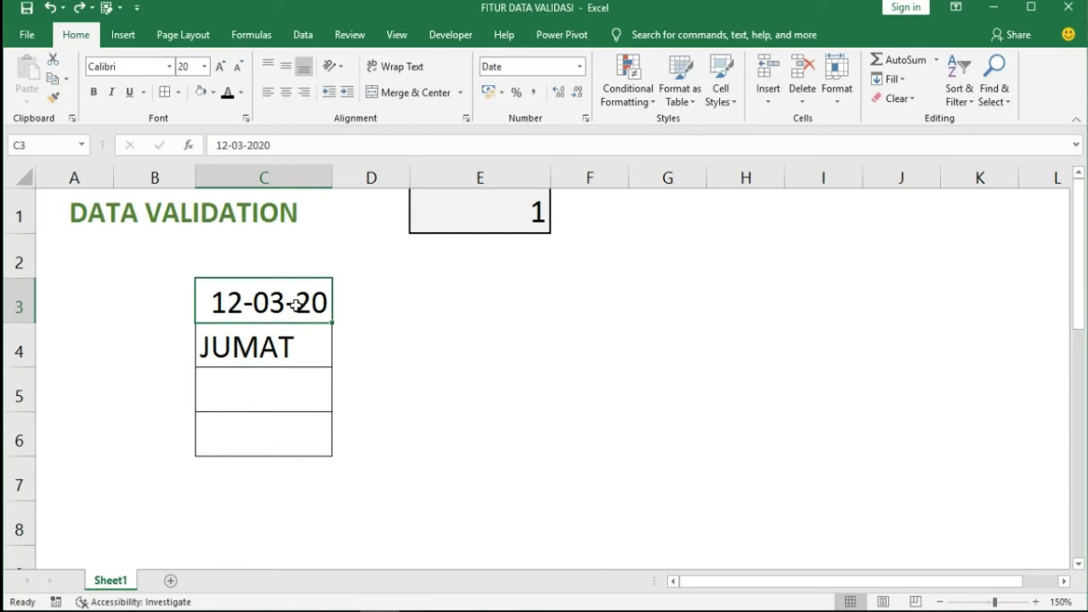
key(shift+Down)
key(shift+Down)
key(shift+Down)
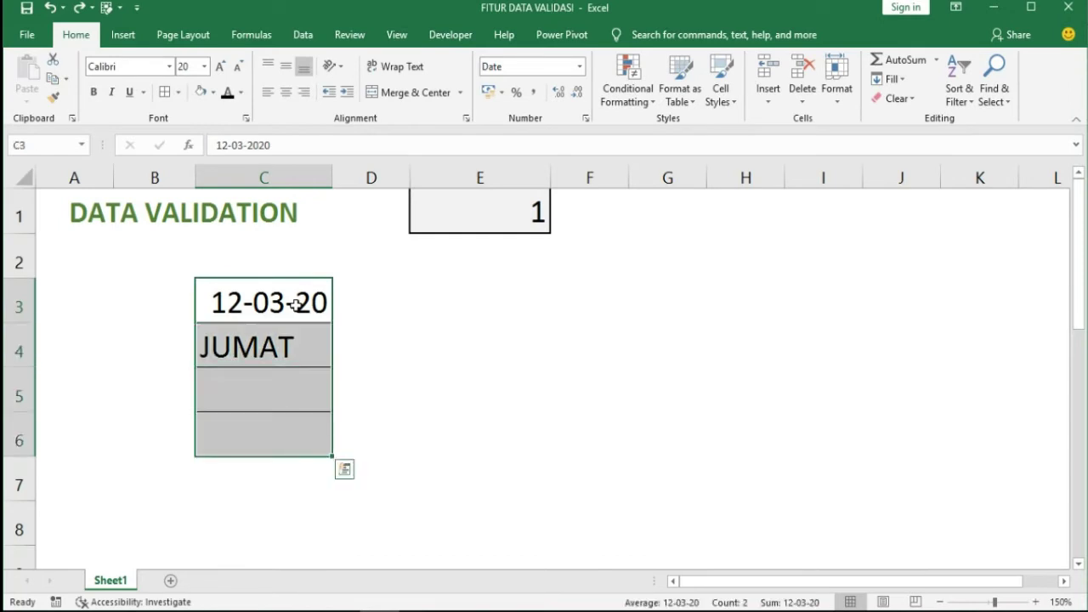
key(alt+d)
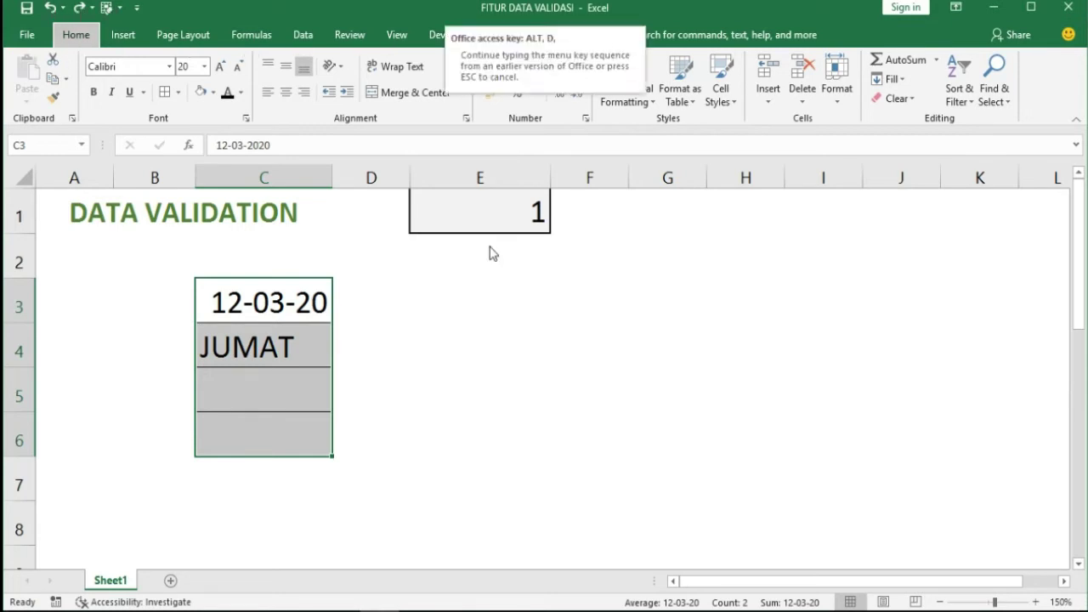
key(l)
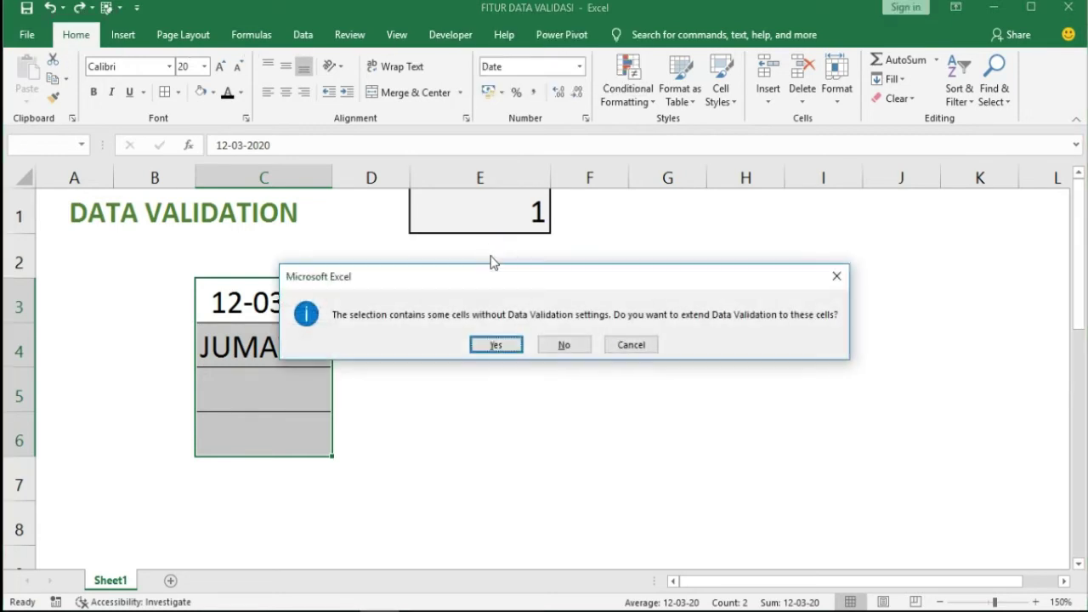
click(499, 343)
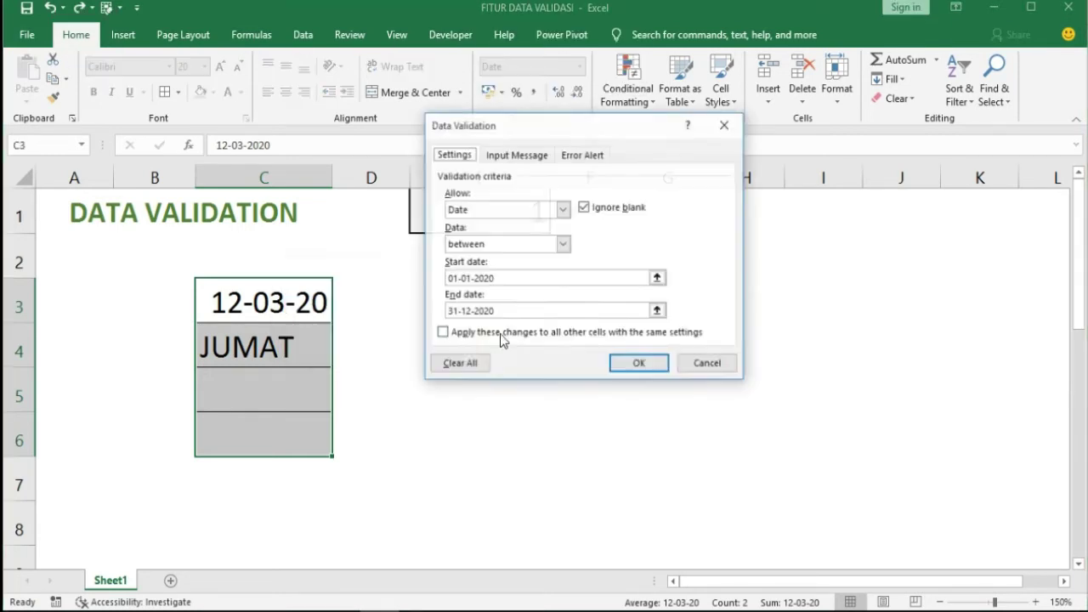
click(453, 367)
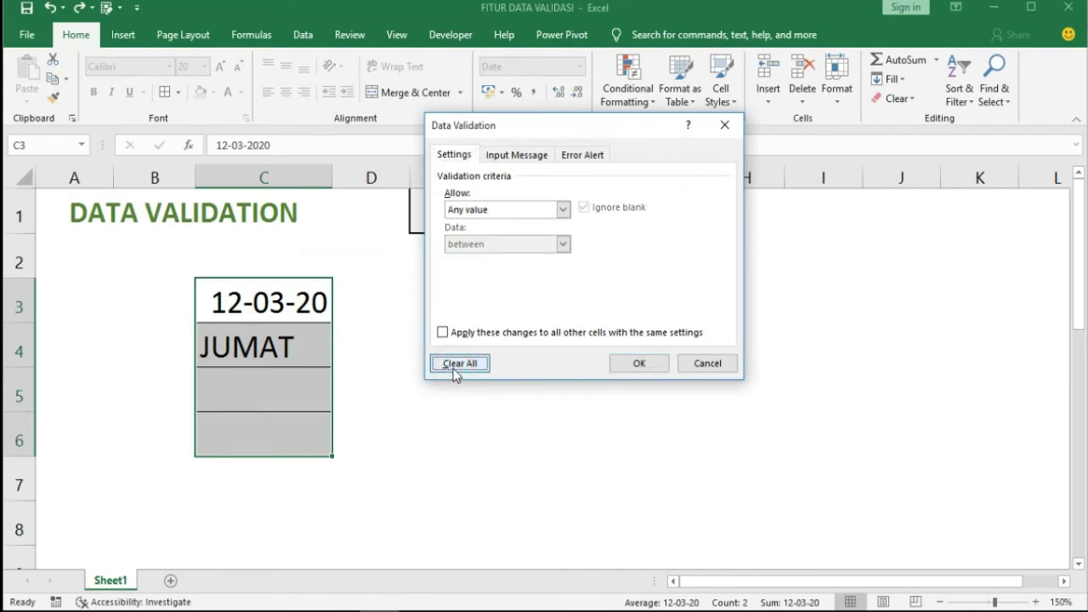
Set a time validation rule on cells C3:C6 that allows only times greater than 12:00
click(561, 209)
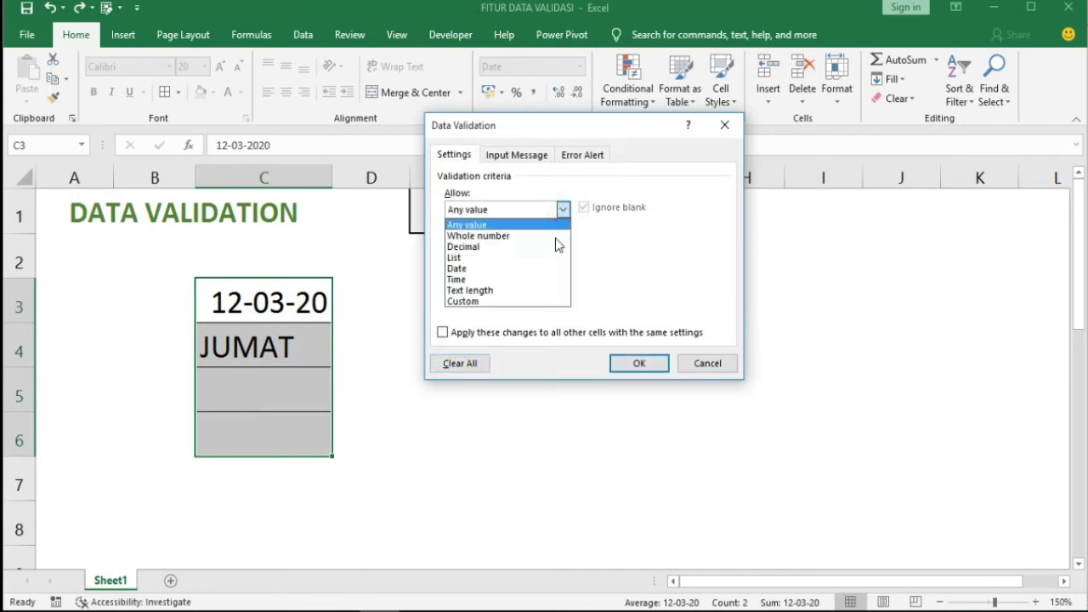
click(529, 279)
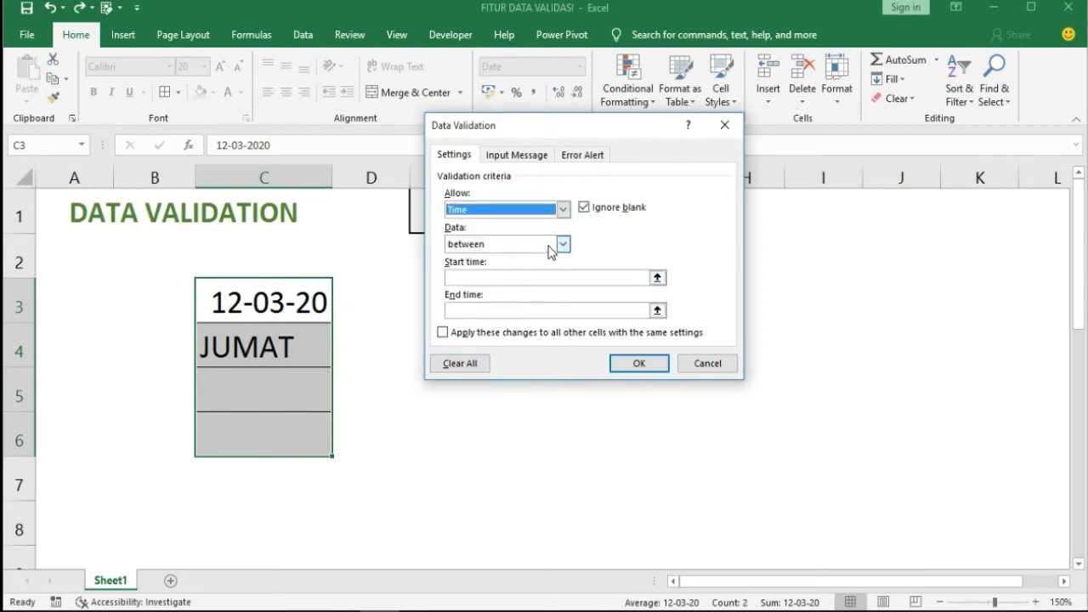
click(561, 244)
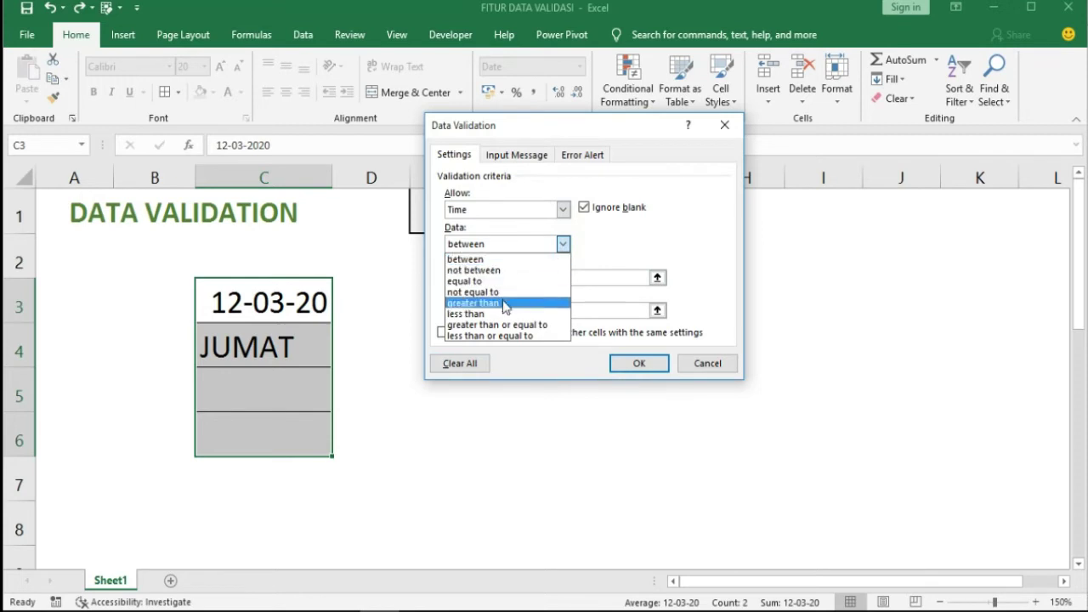
click(505, 304)
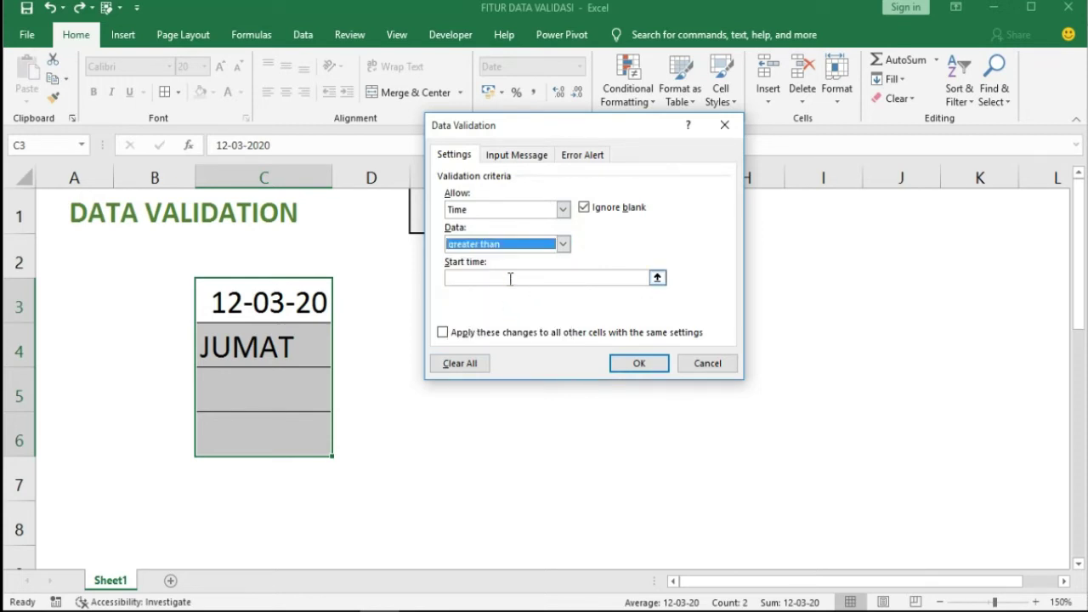
click(510, 278)
text(12:00)
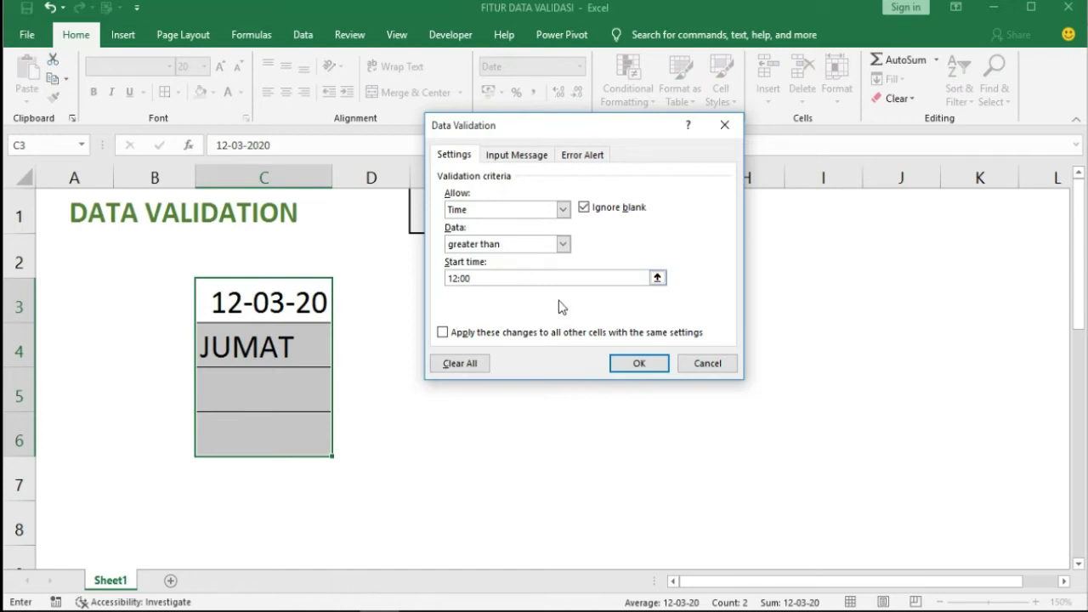
click(626, 367)
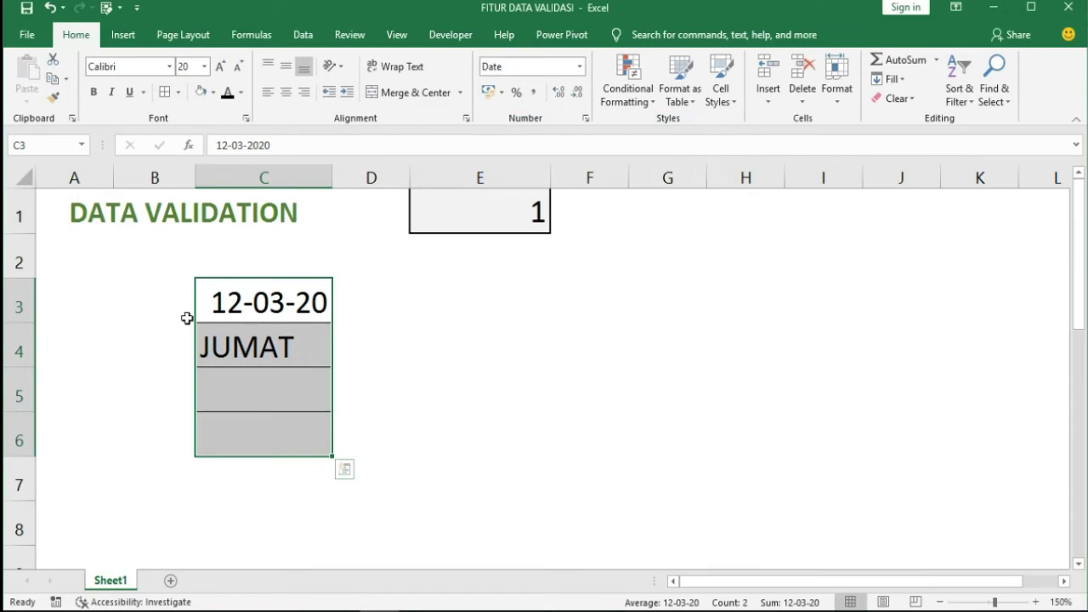
Try to enter the time 12:00 in cell C3, and cancel the entry
text(12)
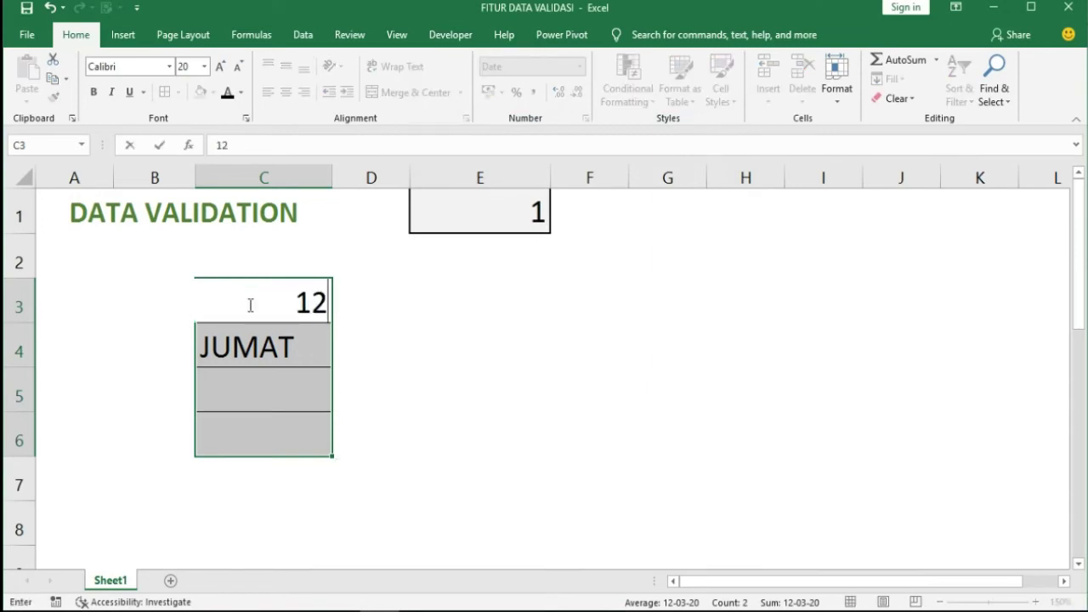
text(:00)
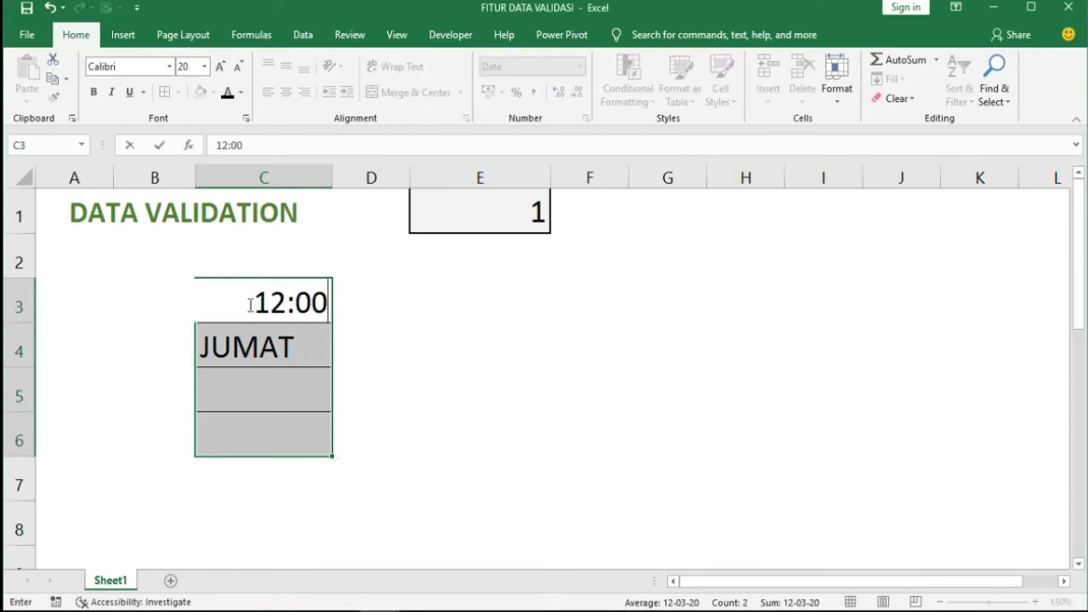
key(Return)
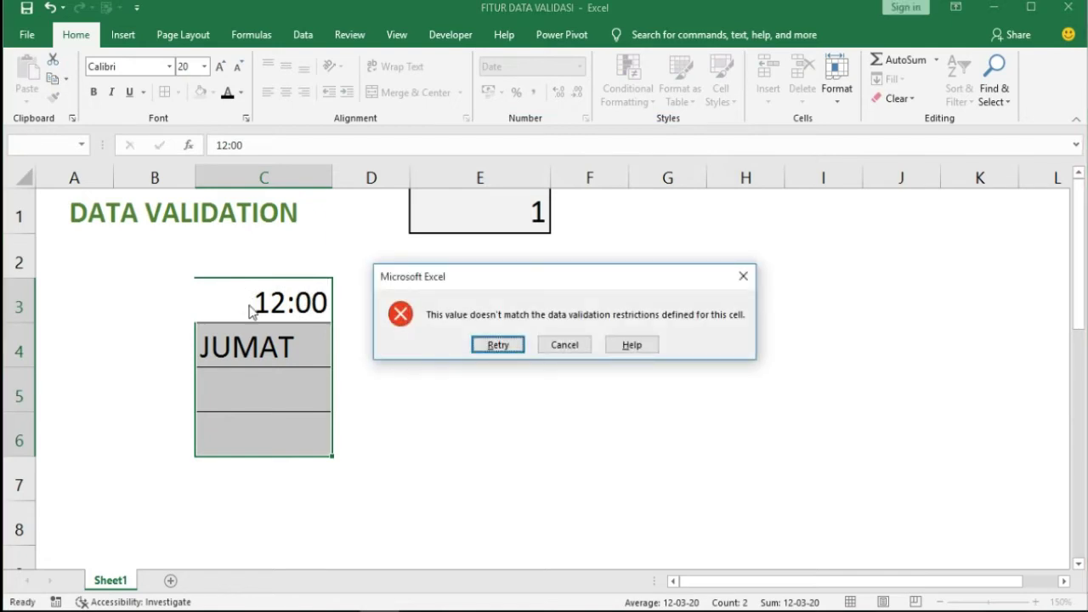
key(Escape)
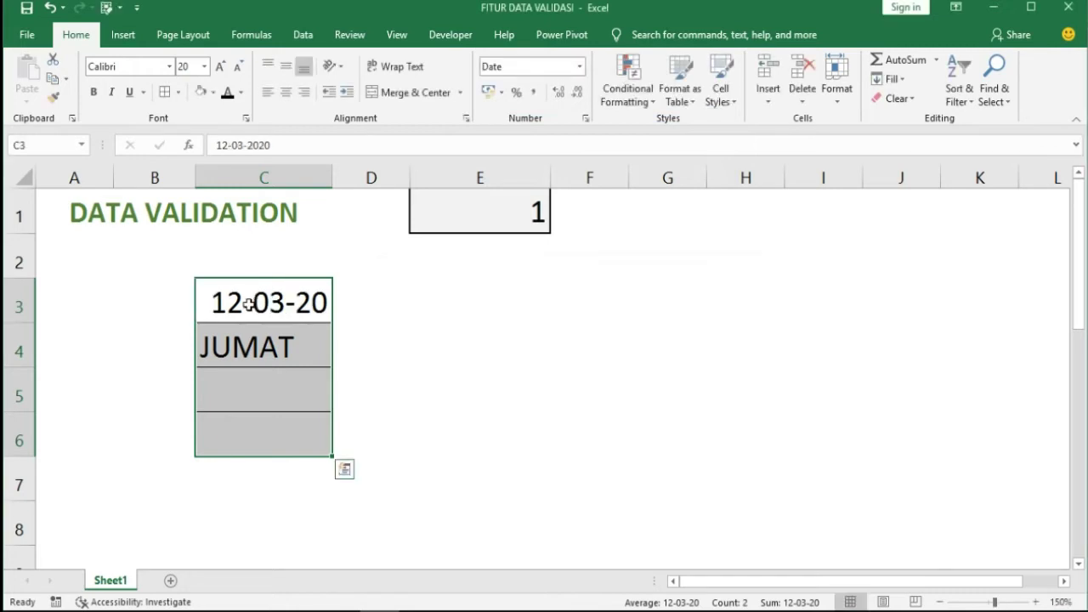
Change the time rule's condition for cells C3:C6 to greater than or equal to
key(alt+a)
key(v)
key(v)
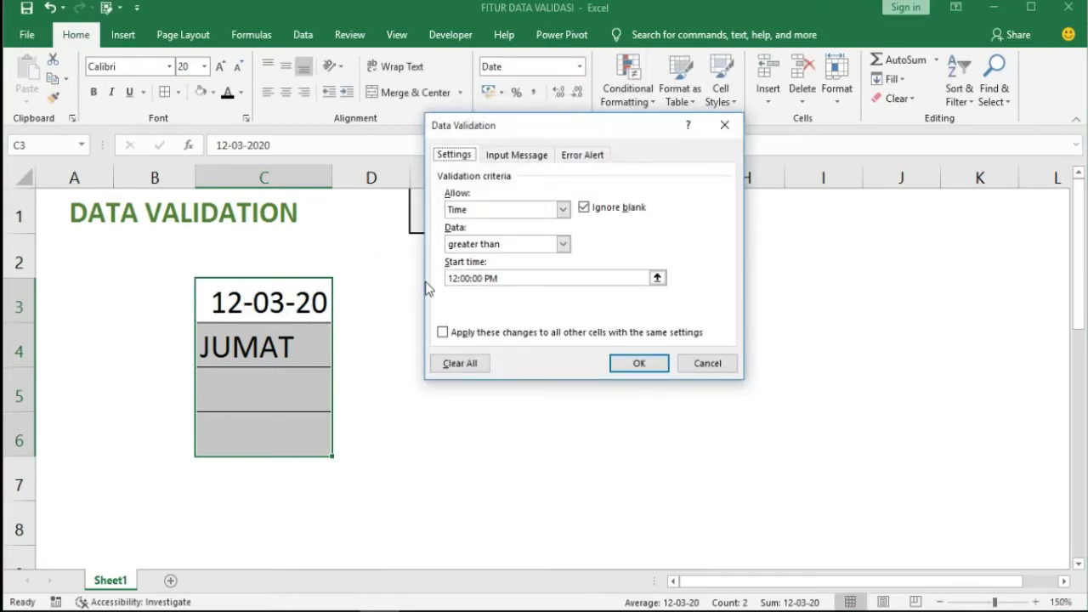
click(562, 244)
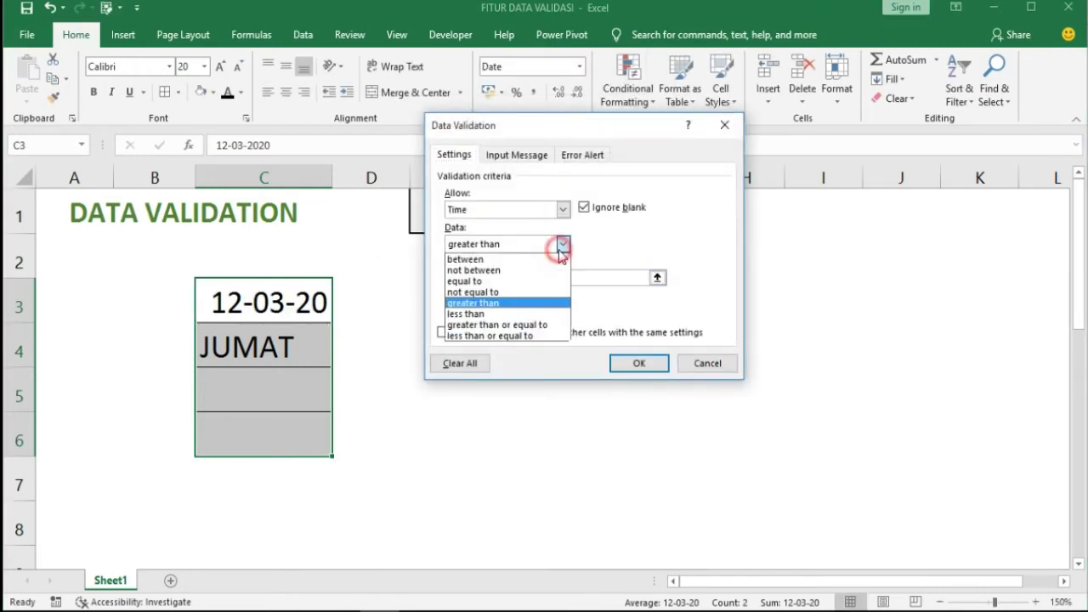
click(532, 326)
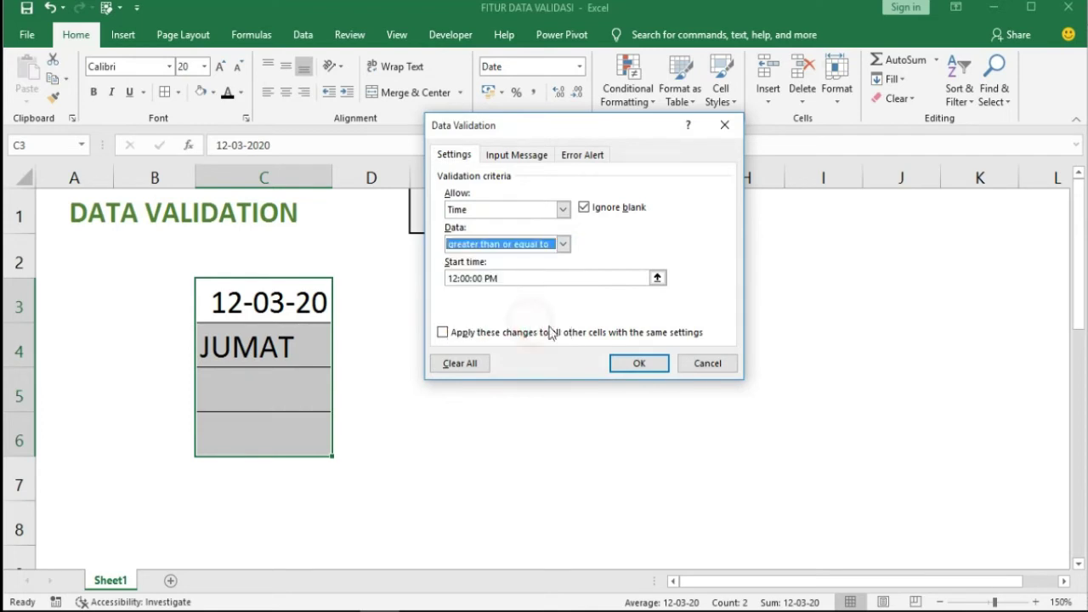
click(639, 364)
Replace the entry in cell C3 with the time 12:00
text(12)
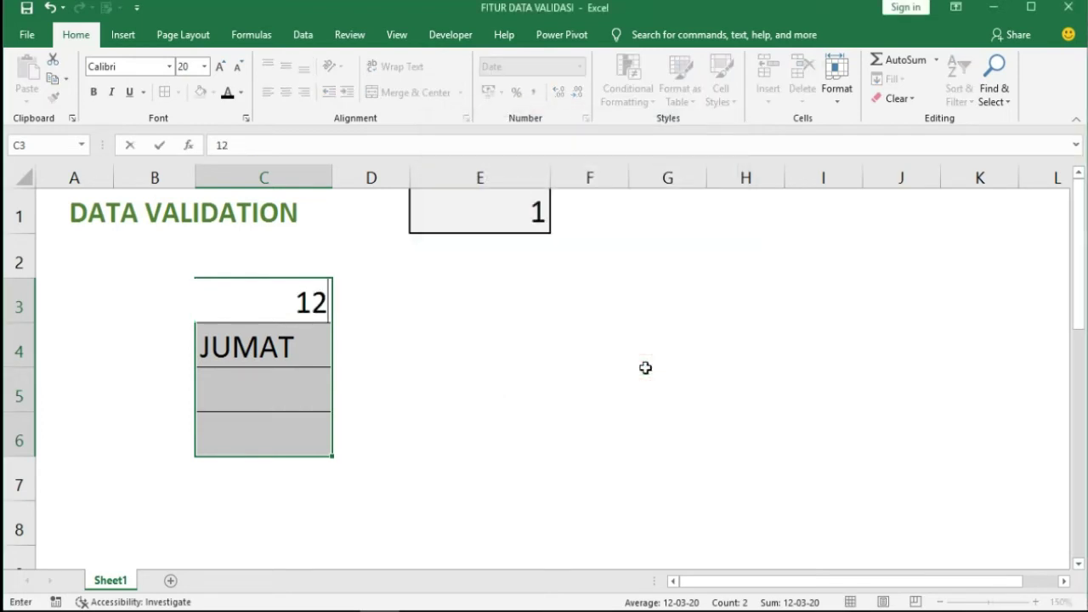
text(:00)
key(Return)
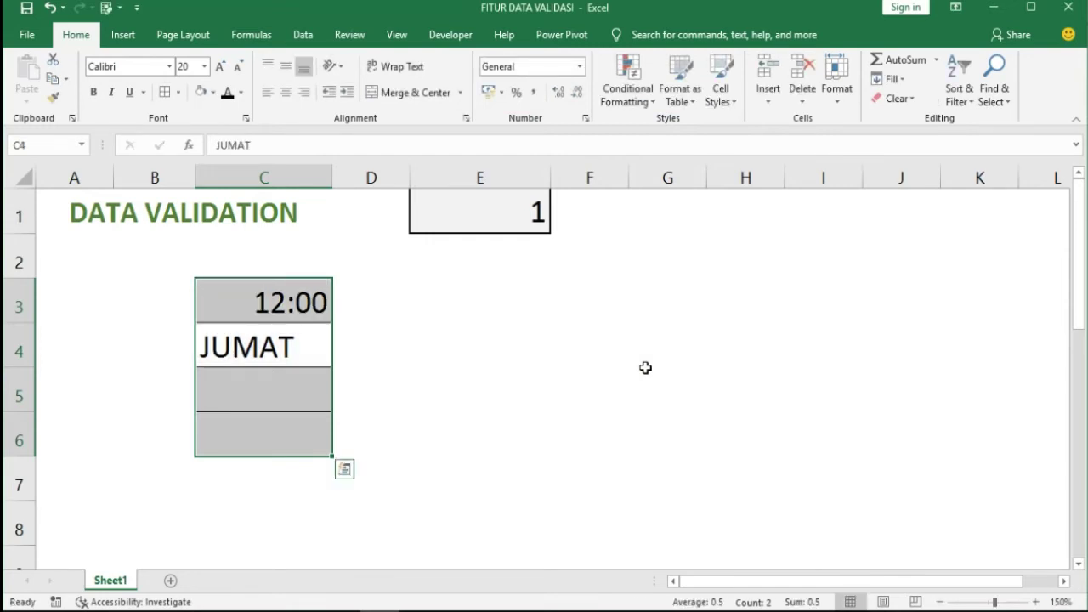
Try to enter the time 01:00 in cell C4, and cancel the entry
text(01:00)
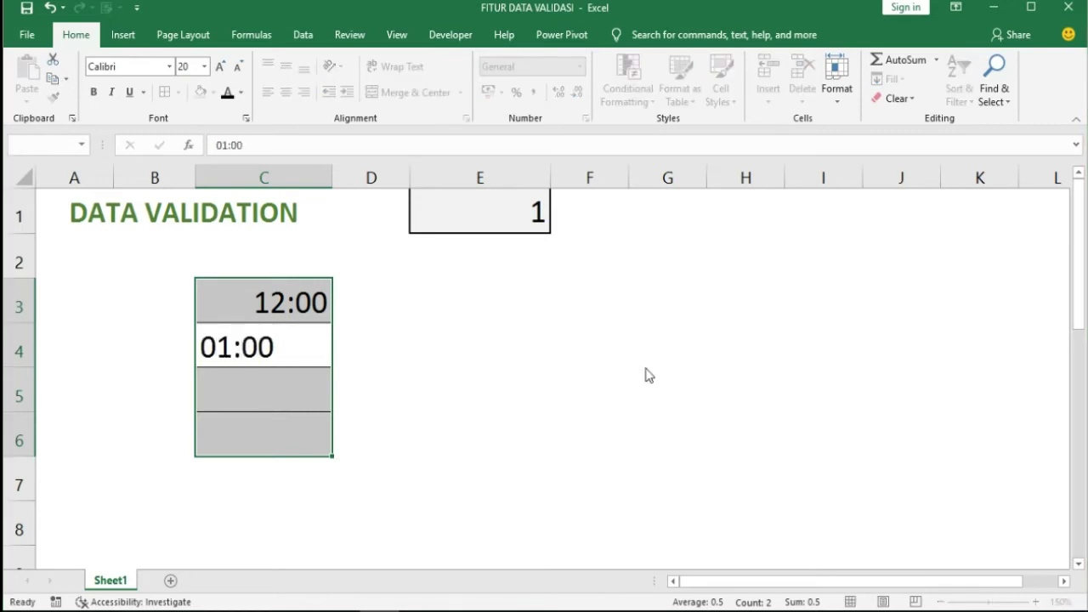
key(Return)
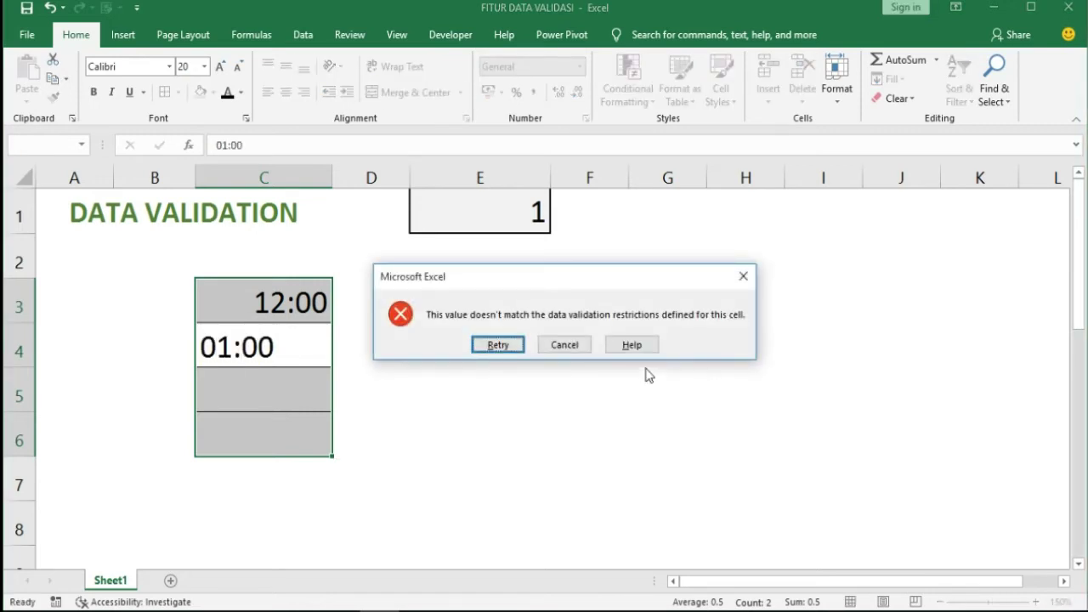
key(Escape)
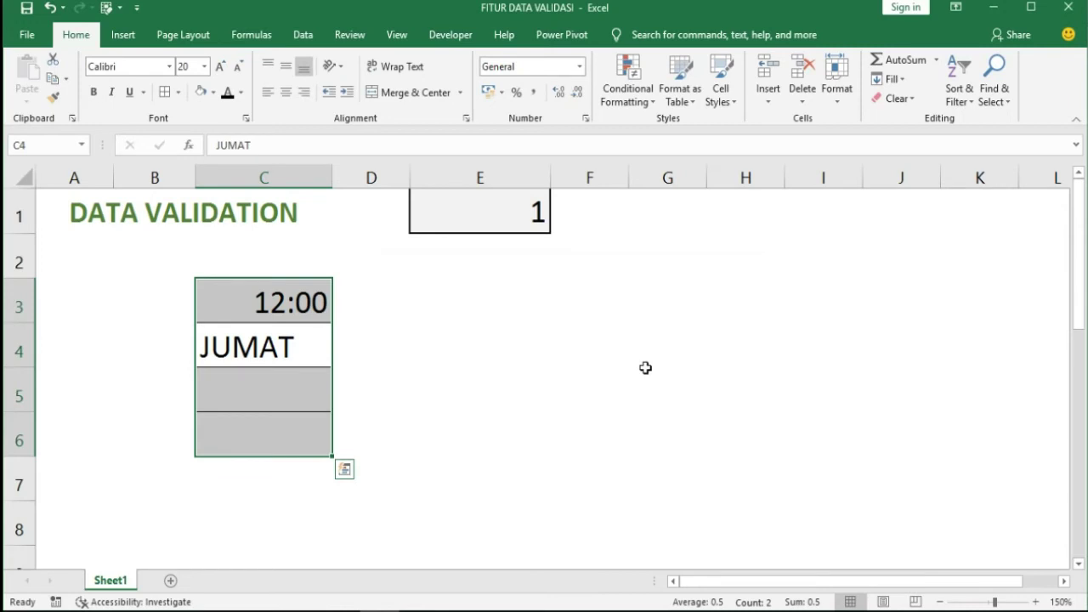
Change the validation rule for cells C3:C6 to a text length less than or equal to 10
key(alt+d)
key(l)
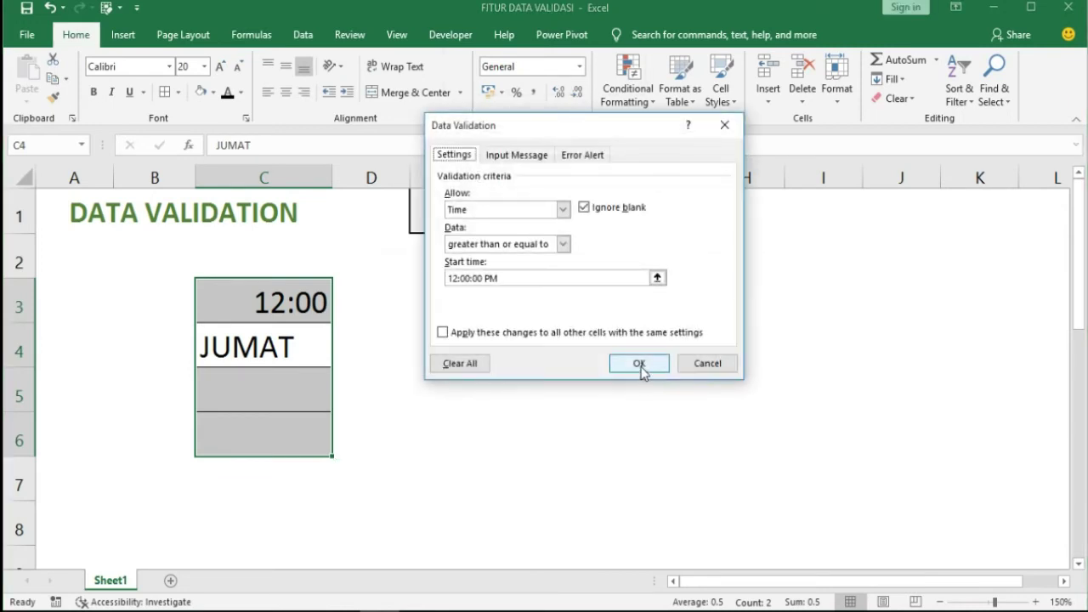
click(562, 209)
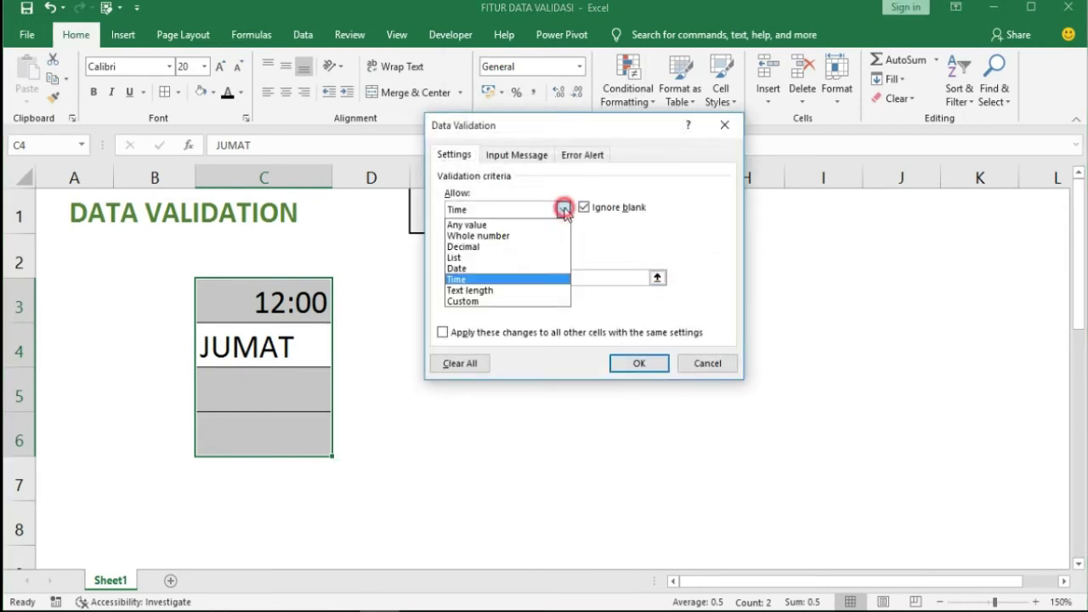
click(523, 290)
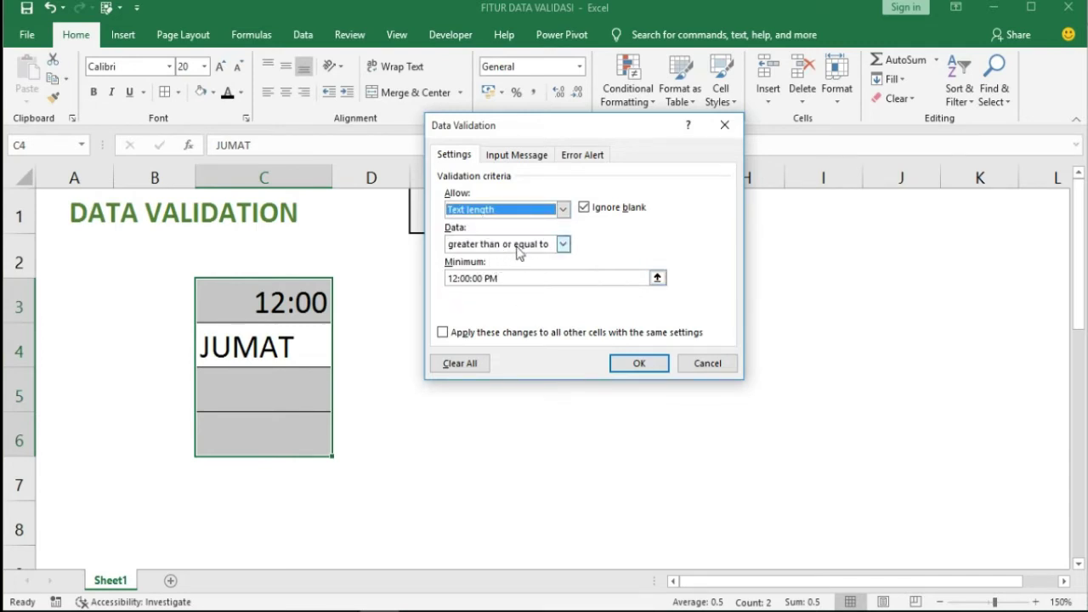
drag(527, 278, 303, 253)
text(1)
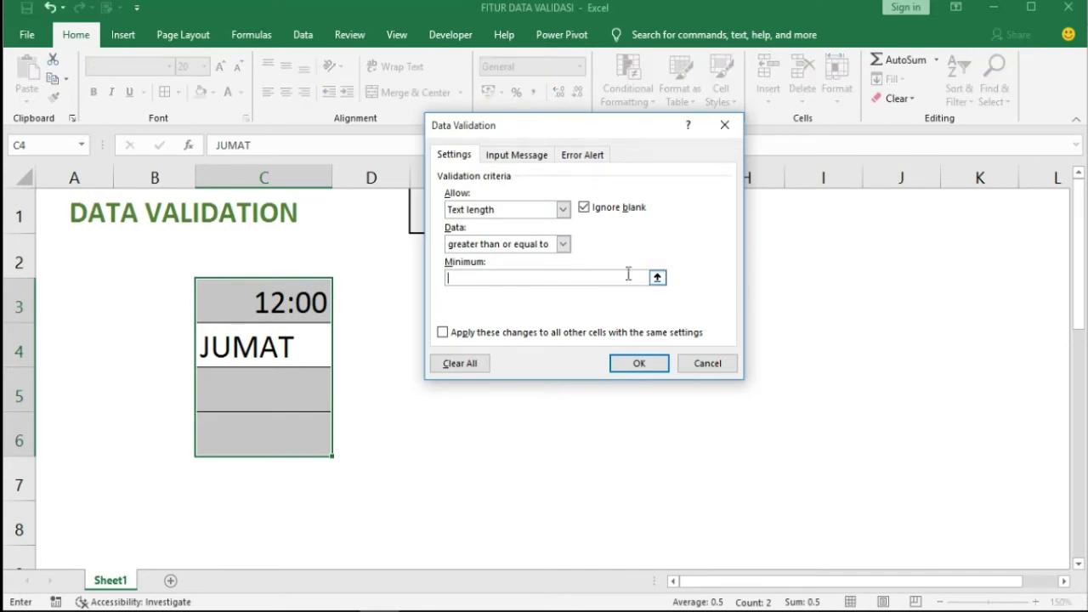
click(562, 243)
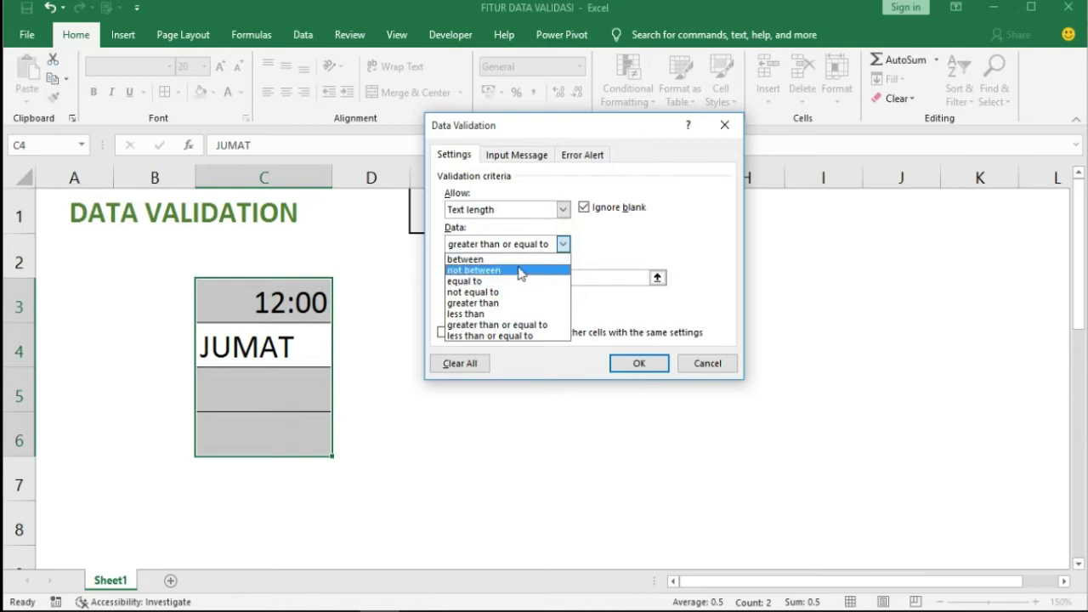
click(501, 333)
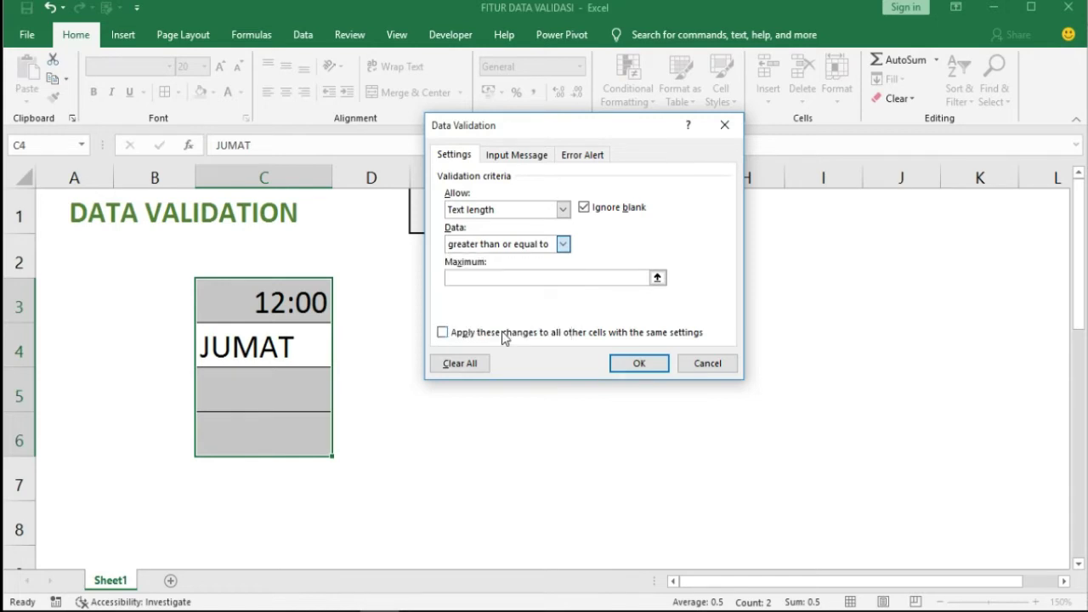
click(496, 278)
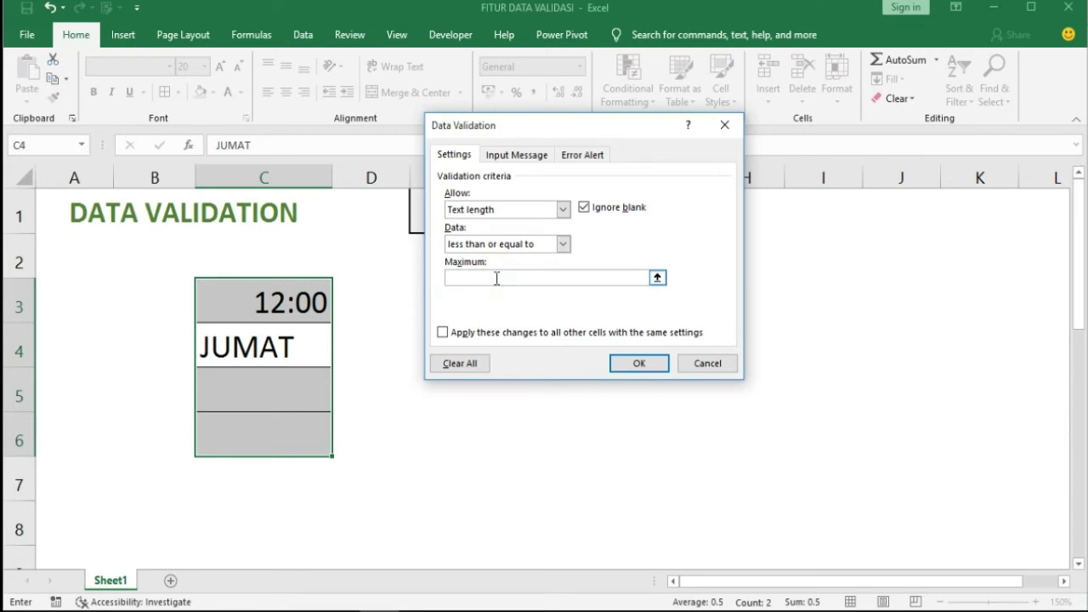
text(10)
click(627, 363)
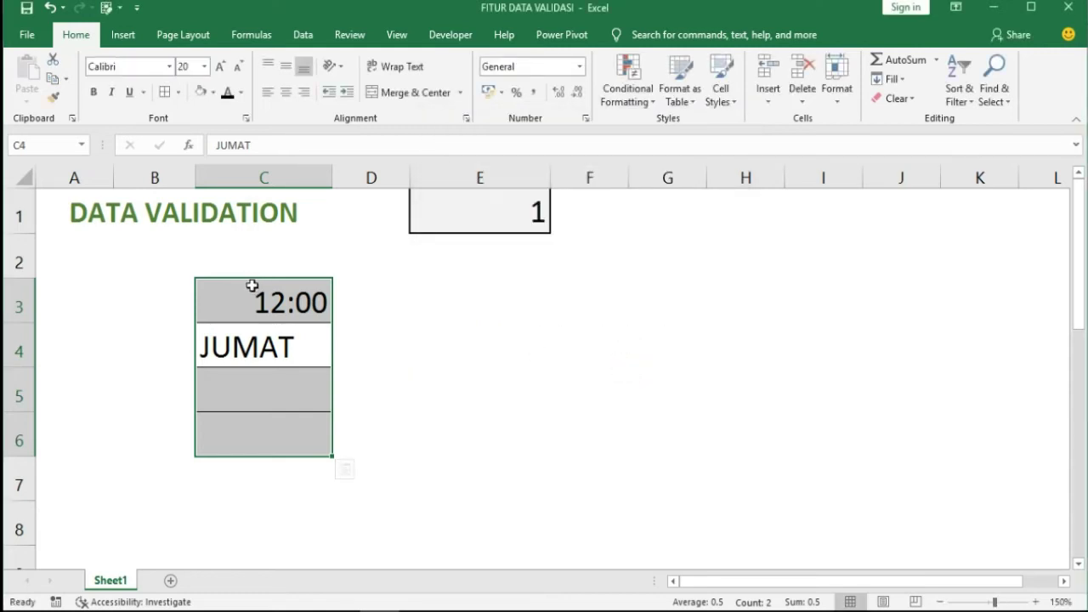
Replace the entry in cell C3 with the text ABCDEFGHIJ
key(Down)
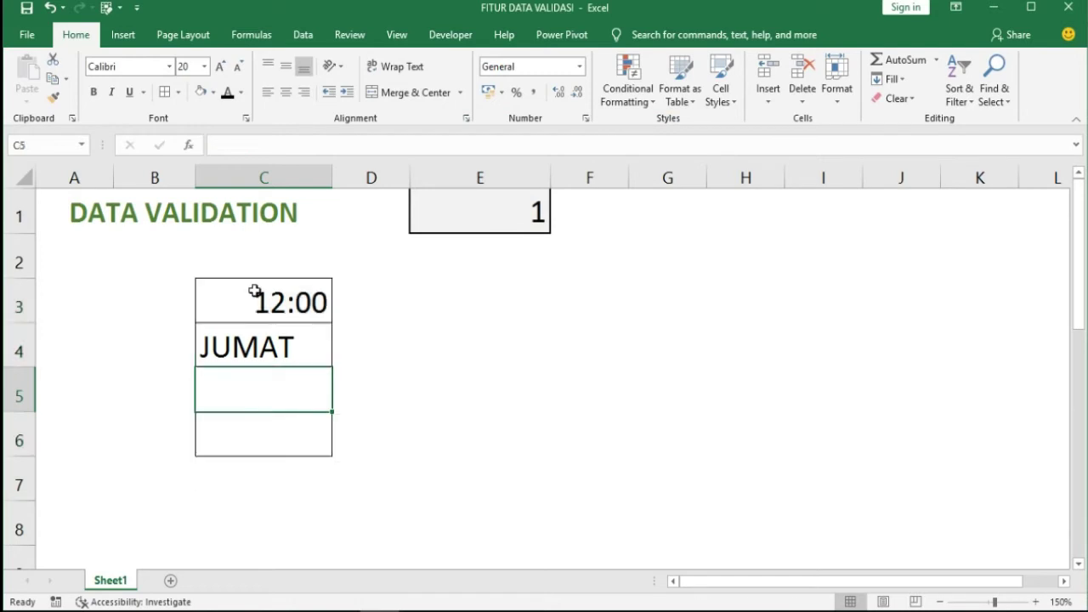
click(254, 292)
key(Down)
click(254, 291)
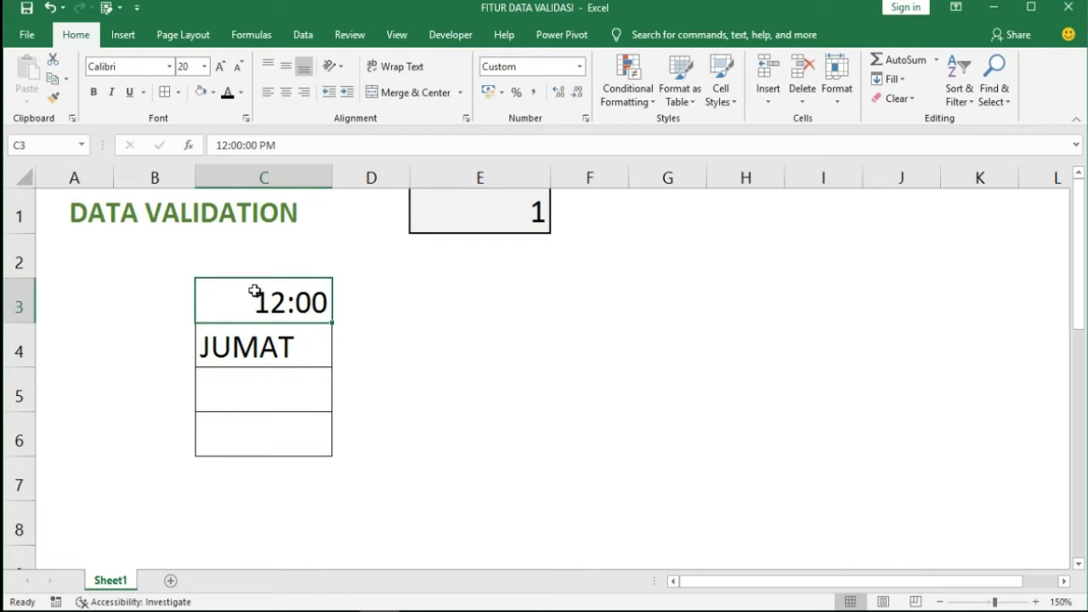
key(Down)
click(254, 292)
text(ABC)
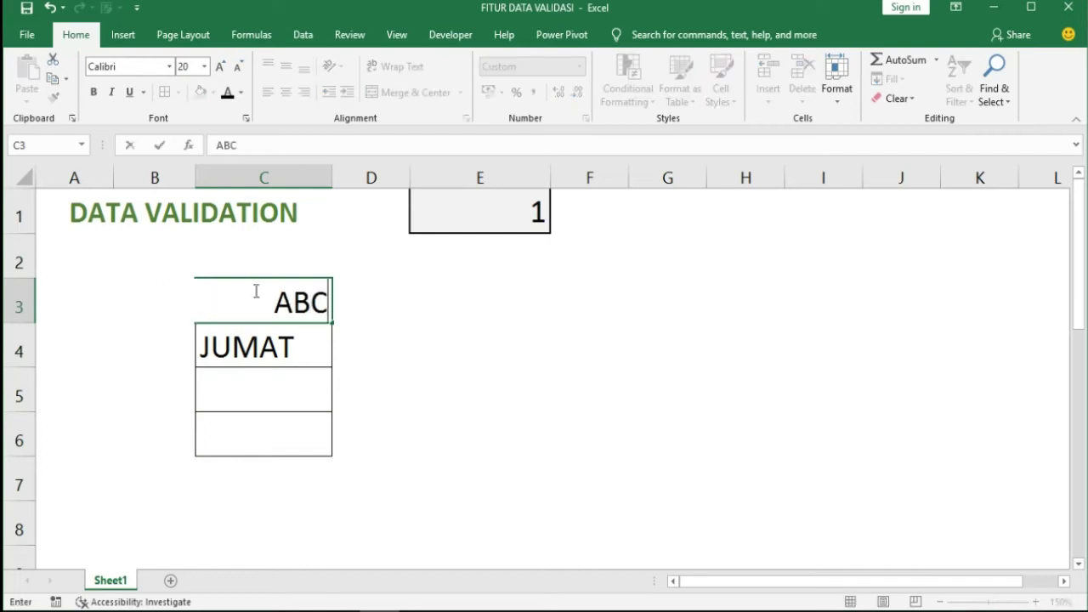
text(DEFGHIJ)
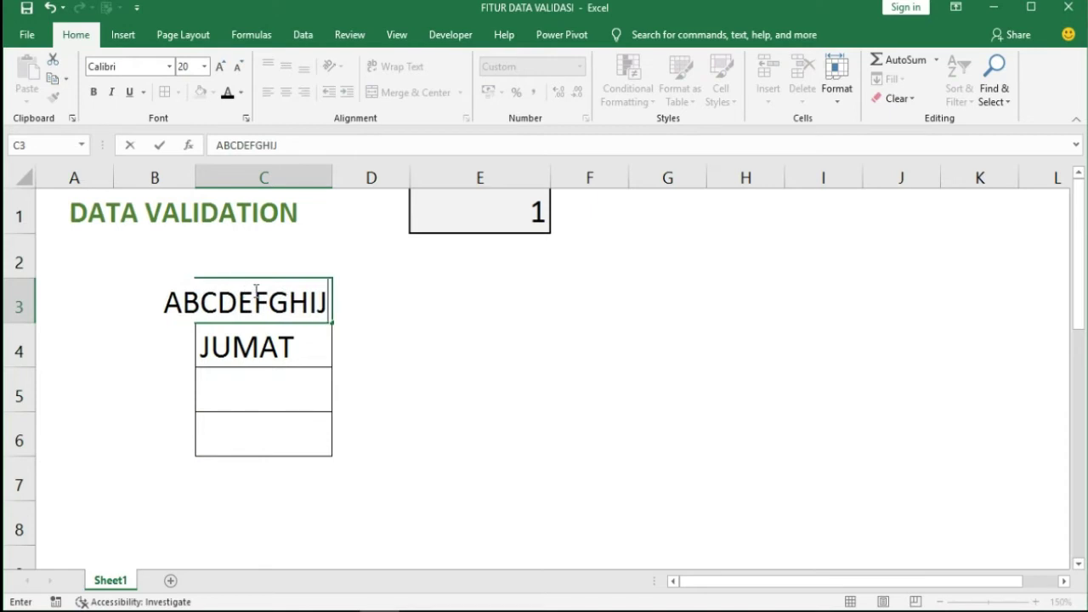
key(Return)
click(255, 291)
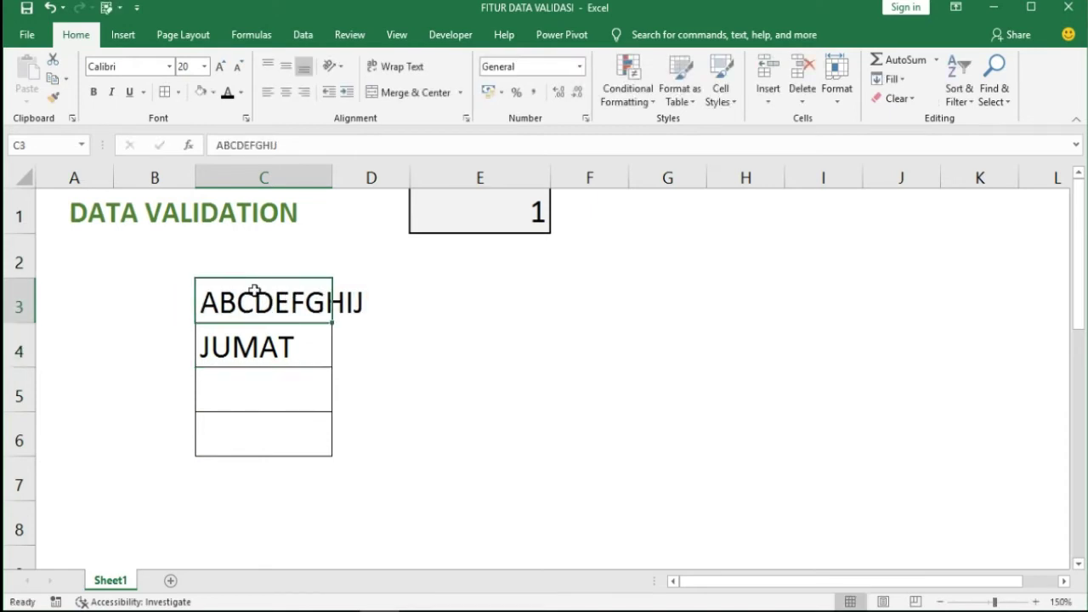
Try to enter the text ABCDE EFGHIJ in cell C4 to test the text length rule
key(Return)
text(AB)
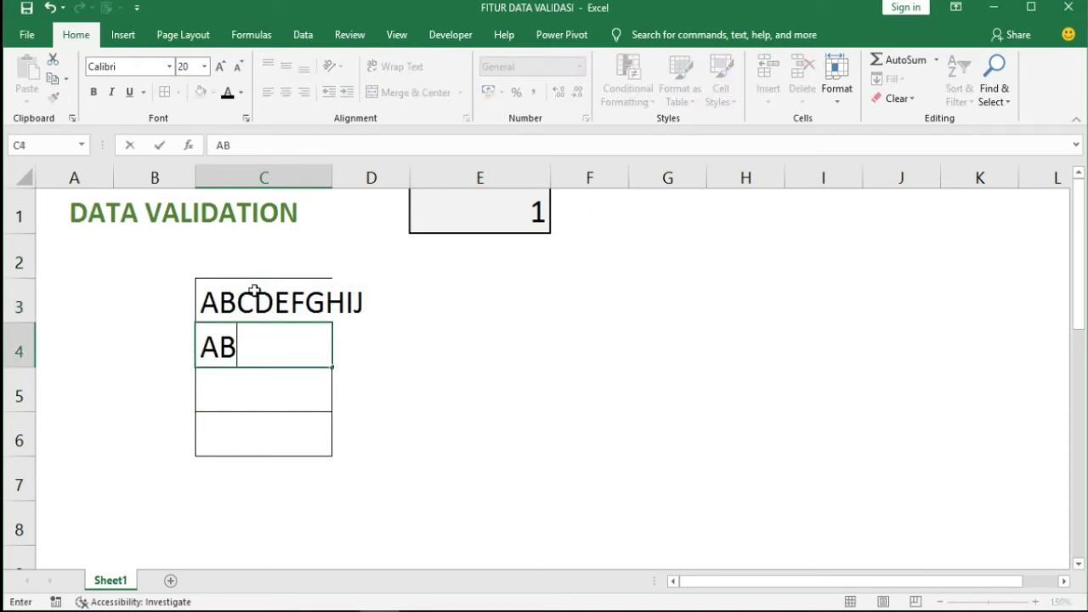
text(CDE)
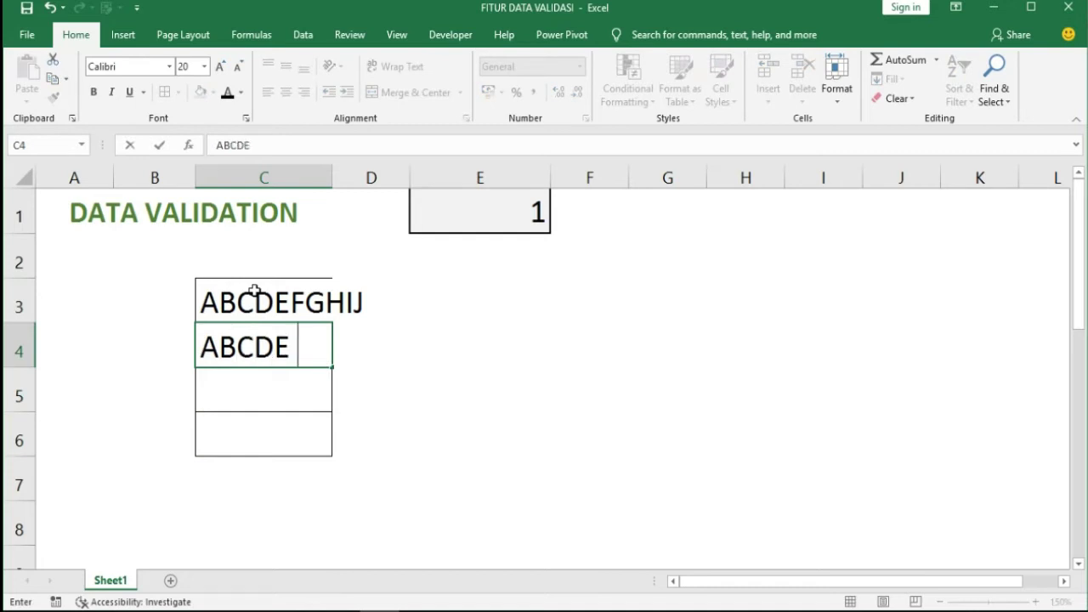
text( EFG)
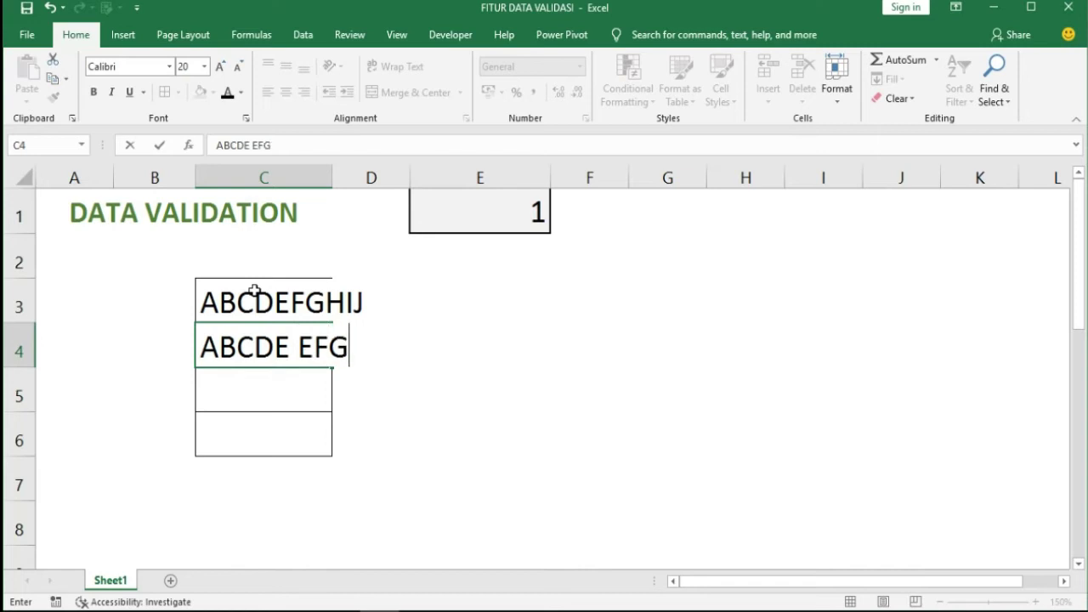
text(HI)
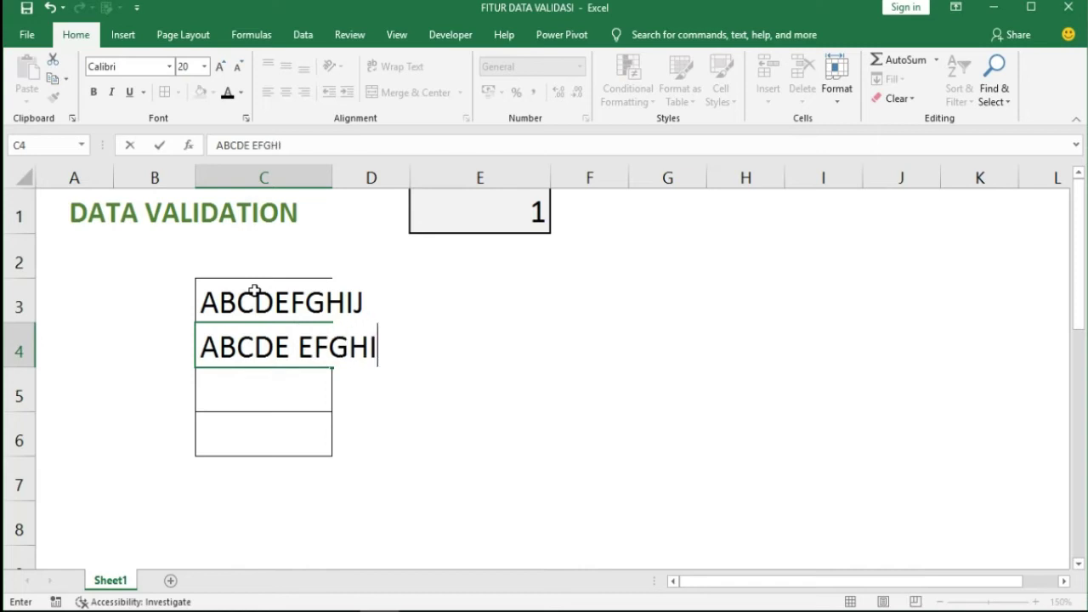
text(J)
key(Return)
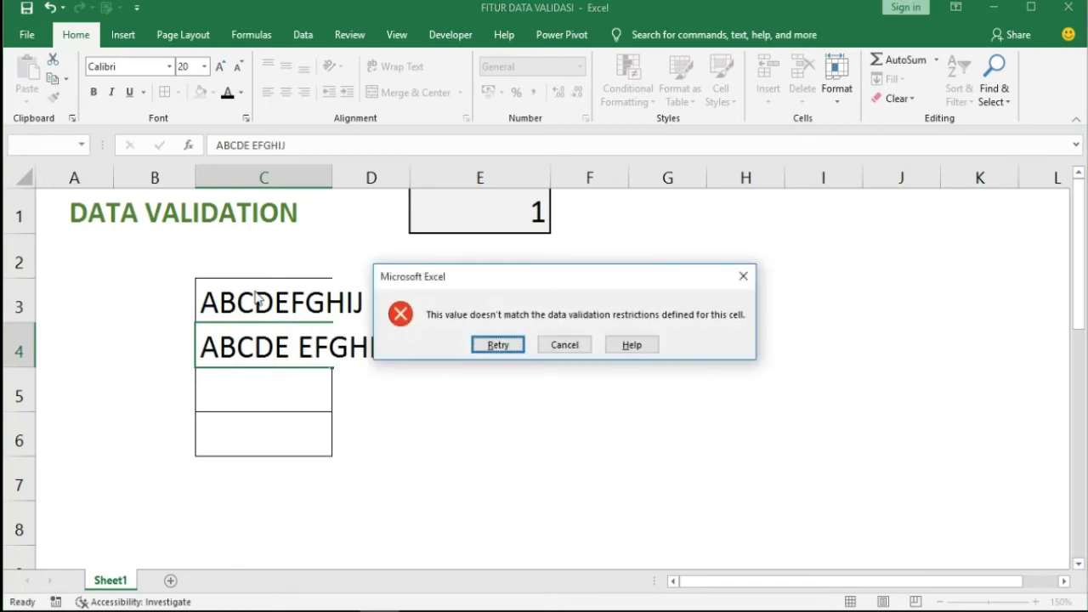
key(Return)
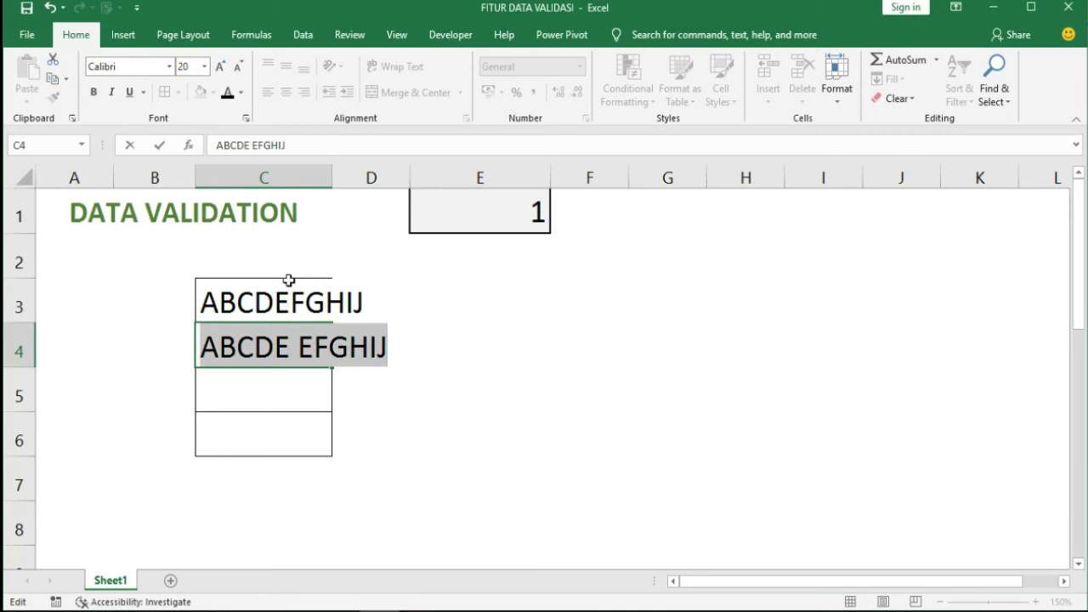
Try to shorten the C4 entry to ABCDE FGHIJ, and cancel the entry
click(256, 145)
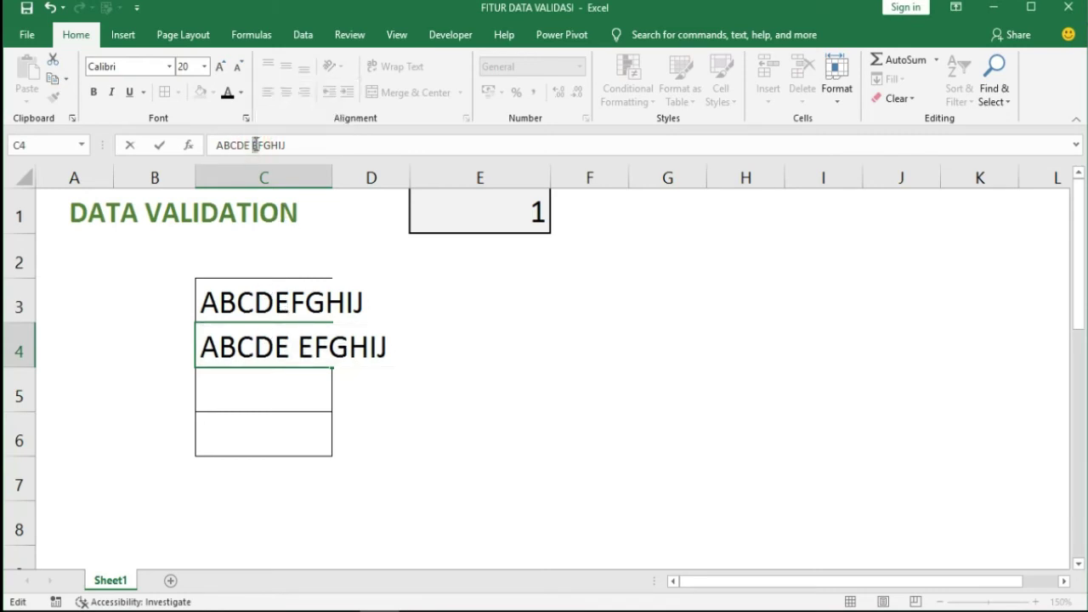
key(BackSpace)
key(Return)
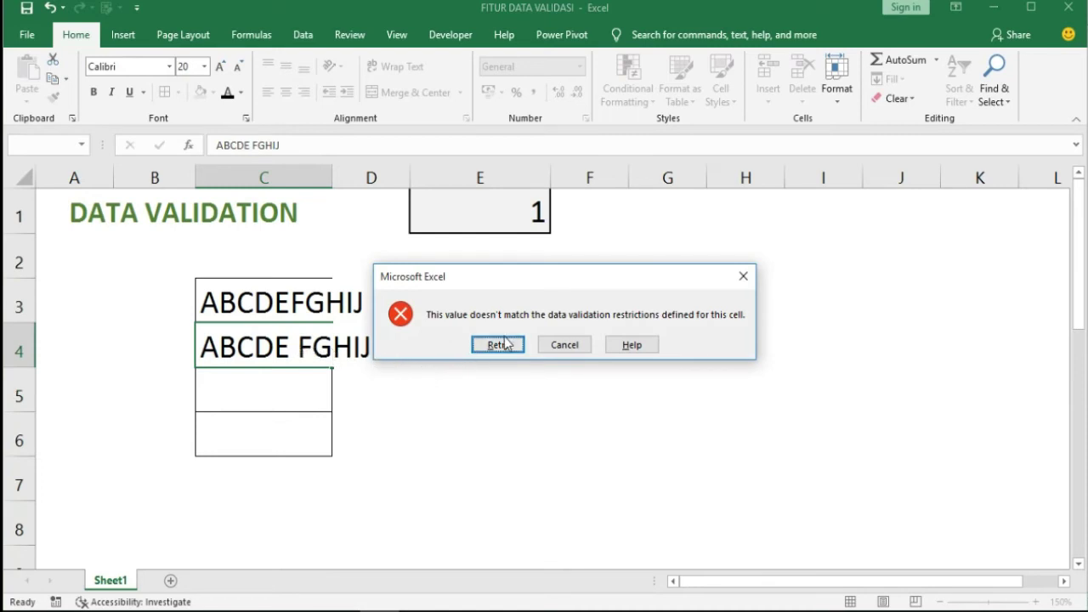
key(Escape)
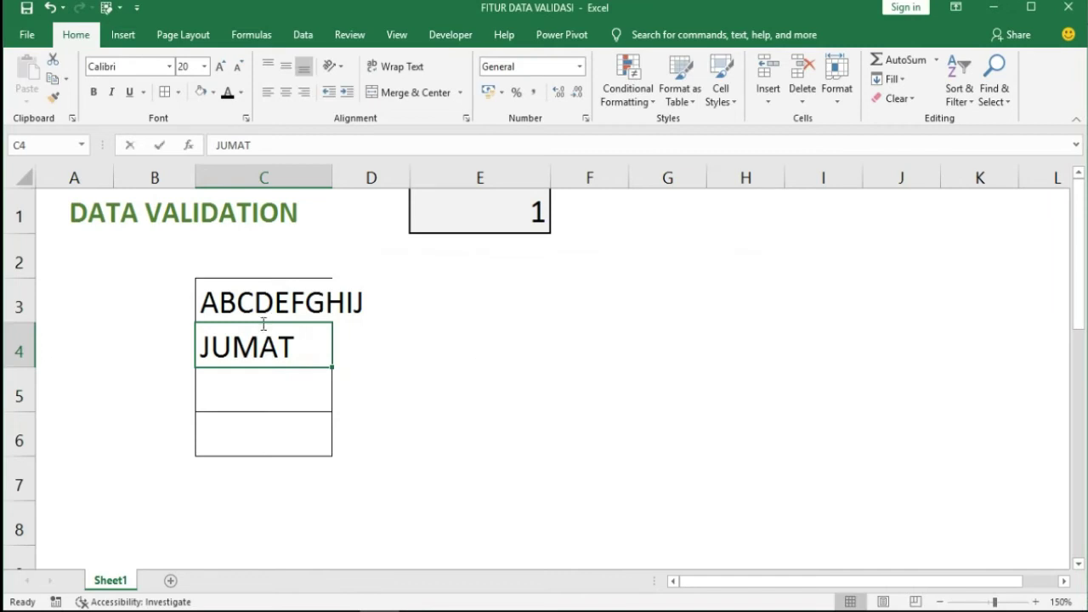
Replace the entry in cell C4 with the text 12.,1ABCDE
text(12.,)
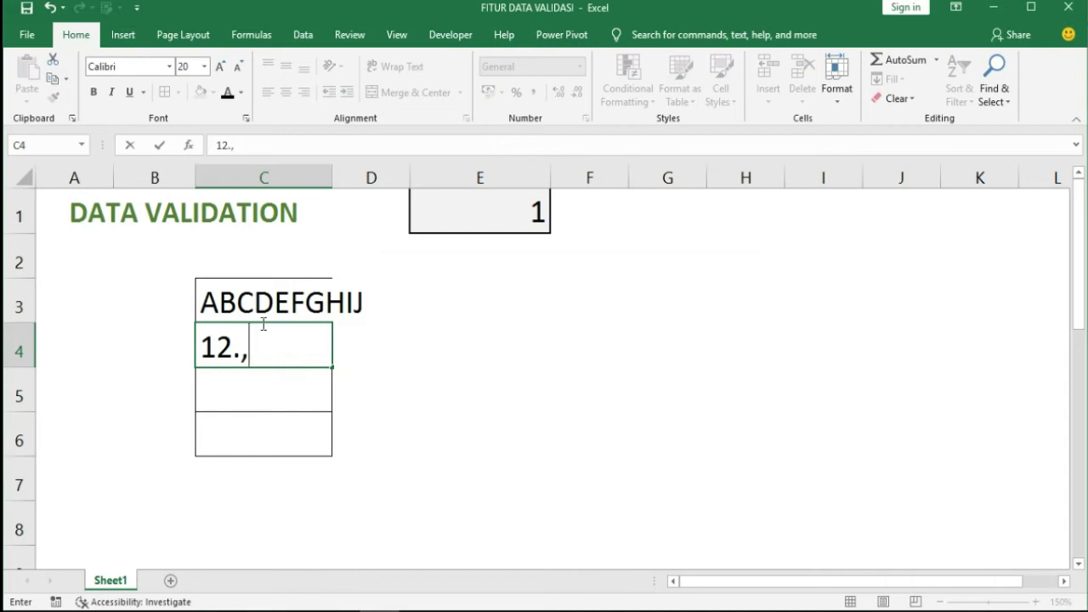
text(1ABCDE)
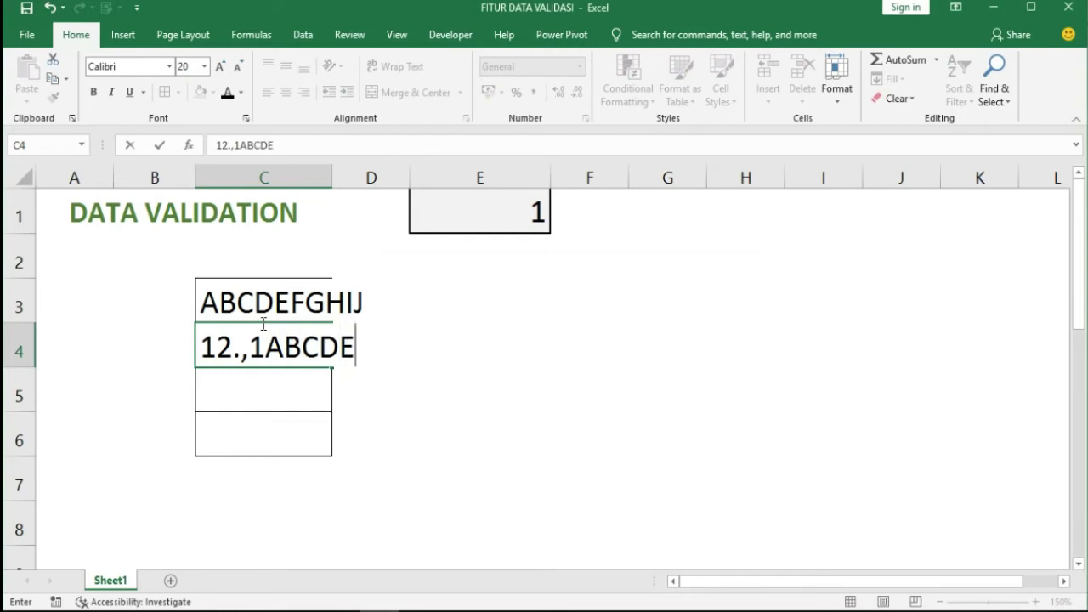
key(Return)
click(262, 326)
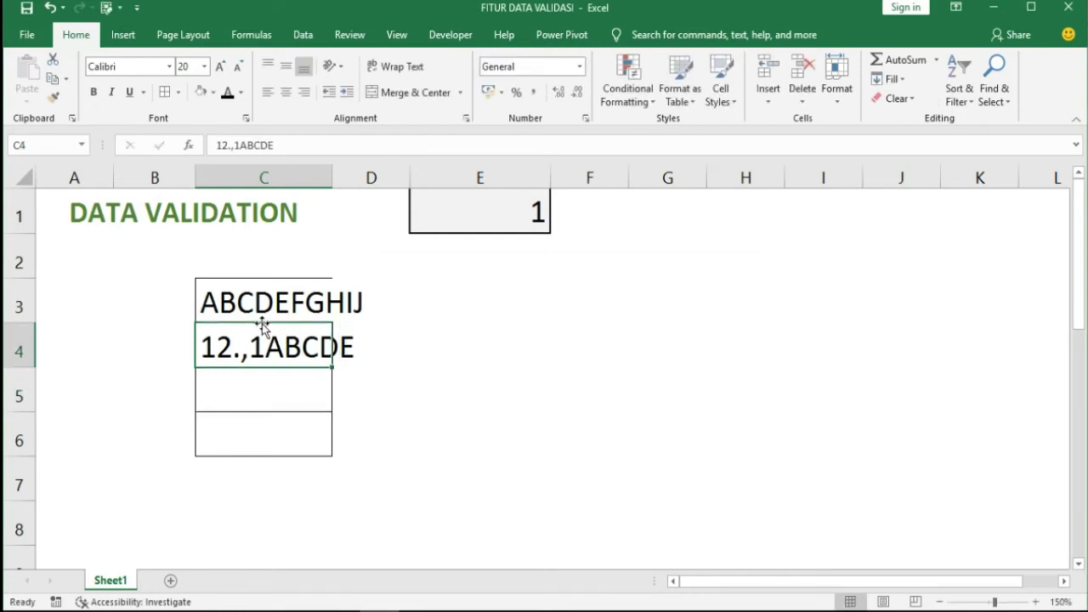
Try to add the character 1 to the end of the C4 entry, and cancel the edit
click(303, 340)
double_click(304, 340)
key(Right)
key(Right)
key(Right)
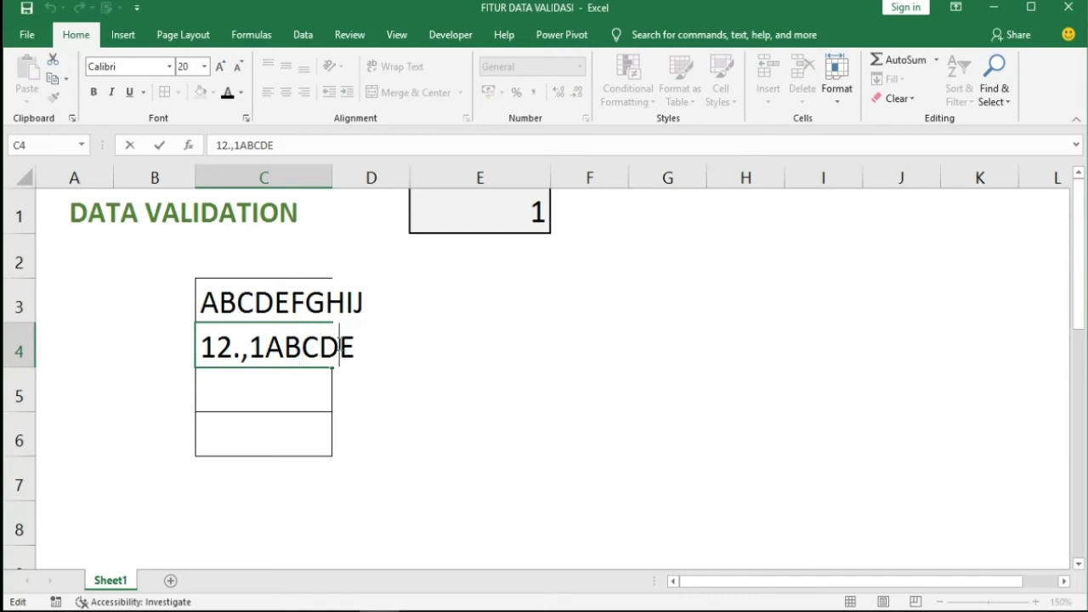
text(1)
key(Return)
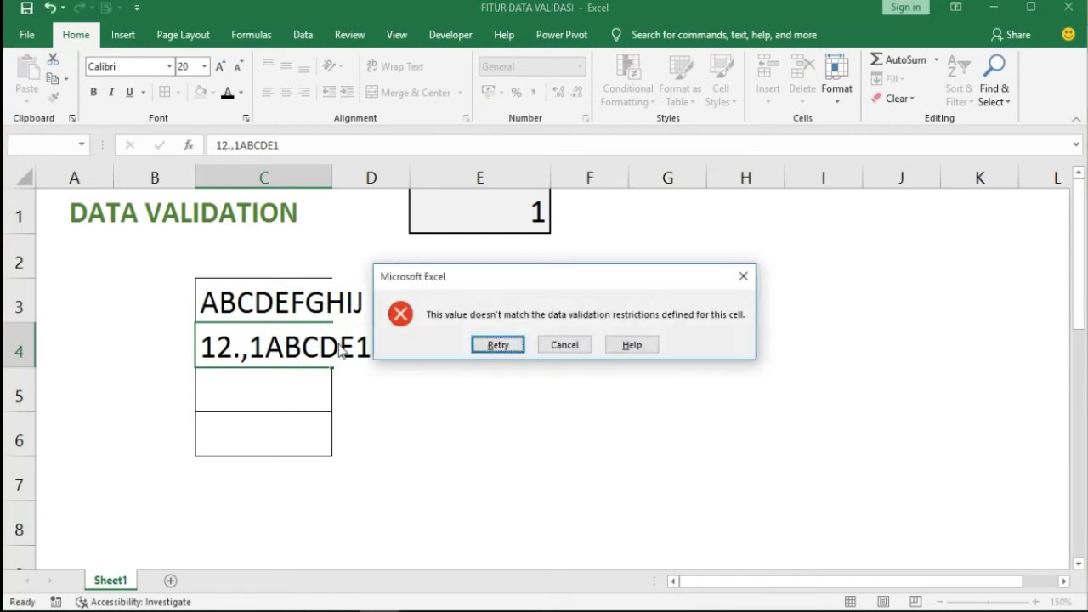
key(Escape)
key(Down)
key(Up)
key(Up)
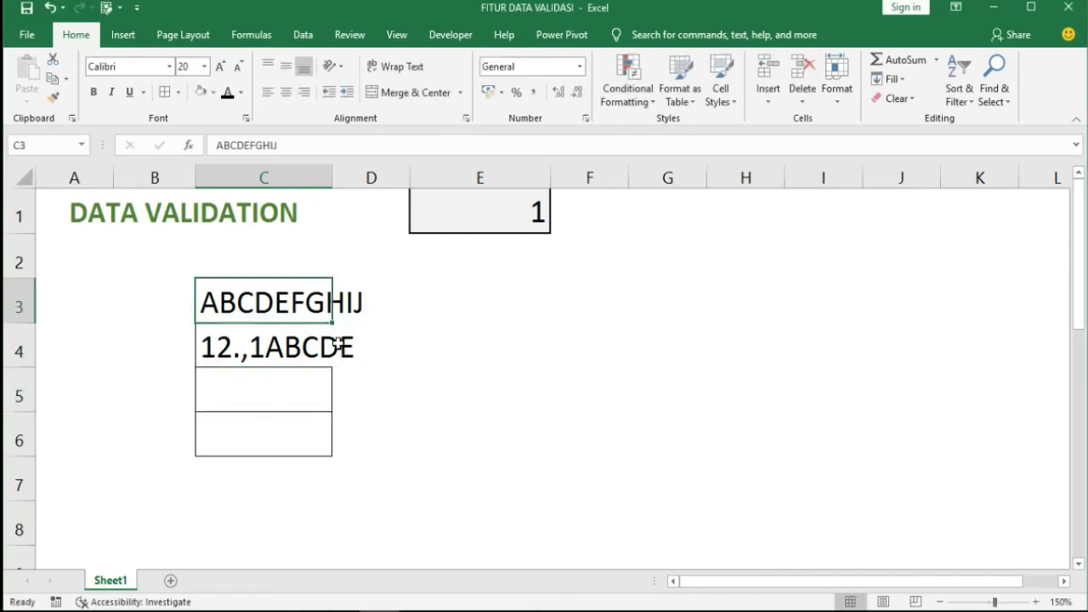
key(shift+Down)
key(shift+Down)
key(shift+Down)
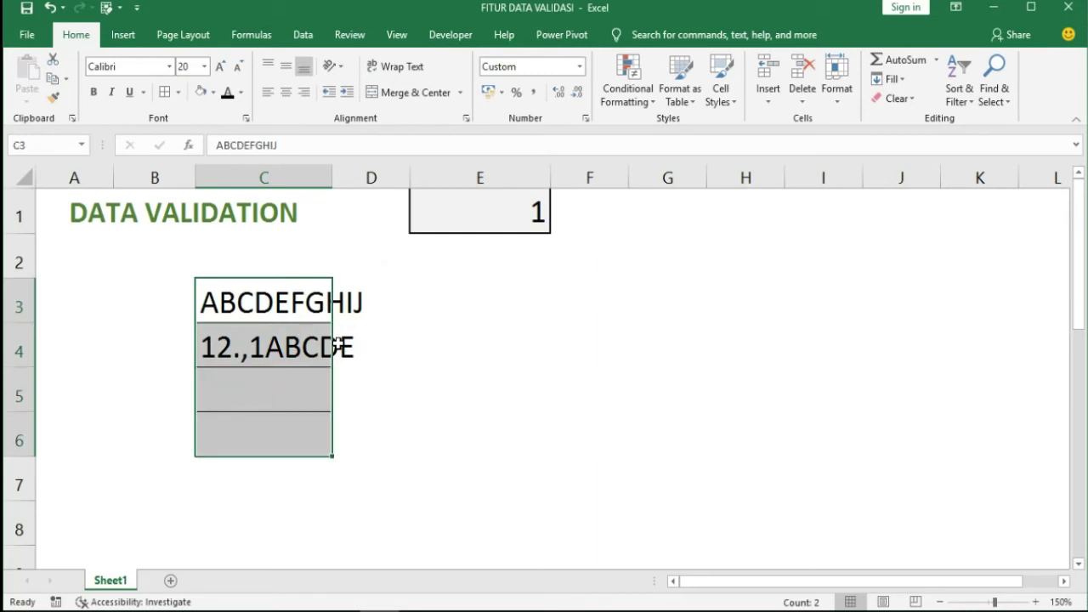
key(alt+a)
key(v)
key(v)
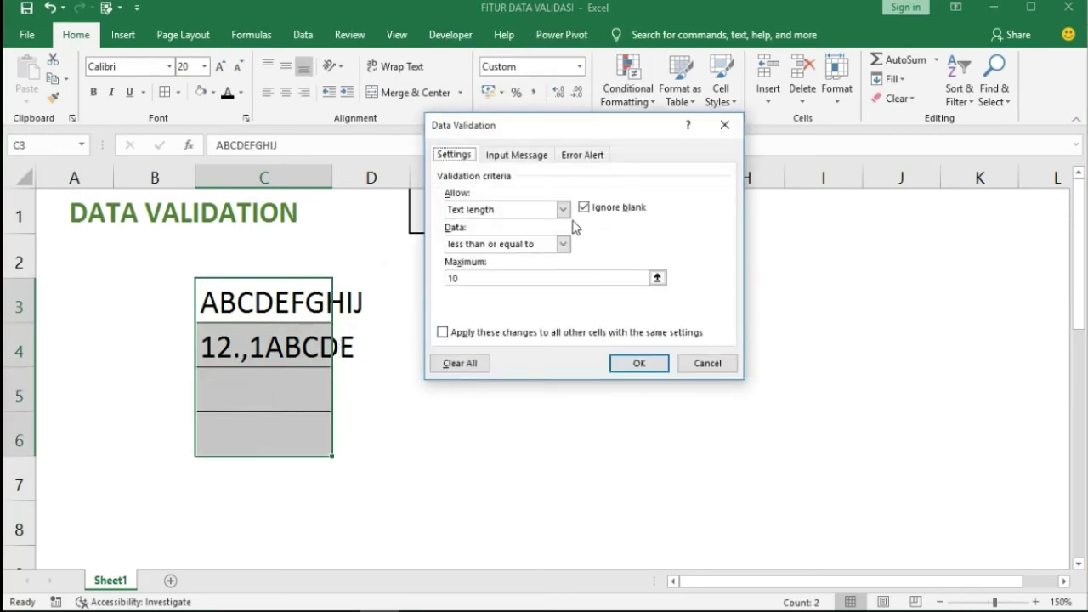
click(563, 209)
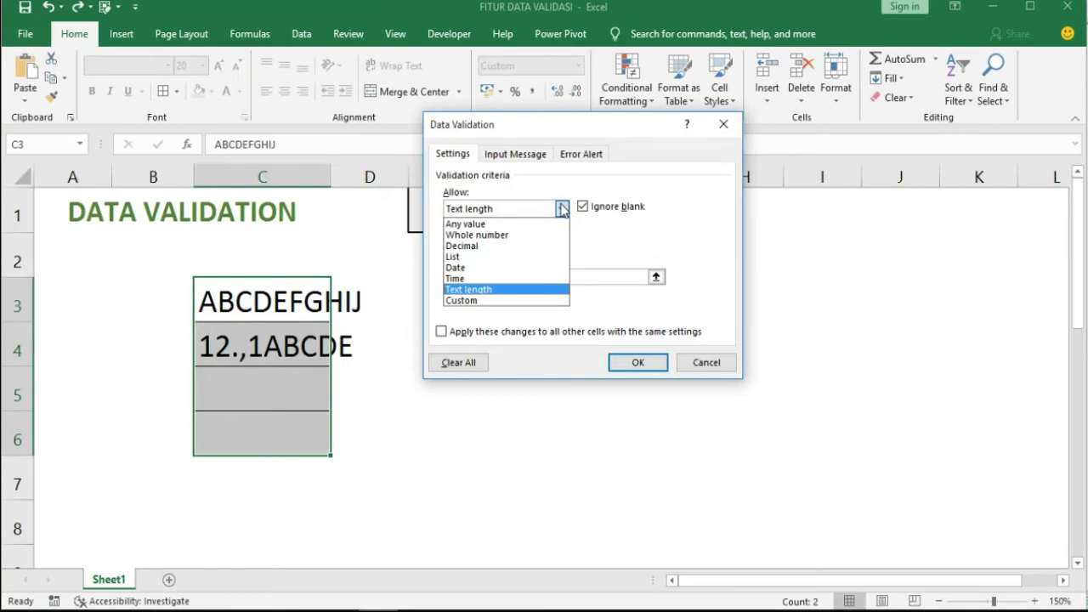
click(481, 300)
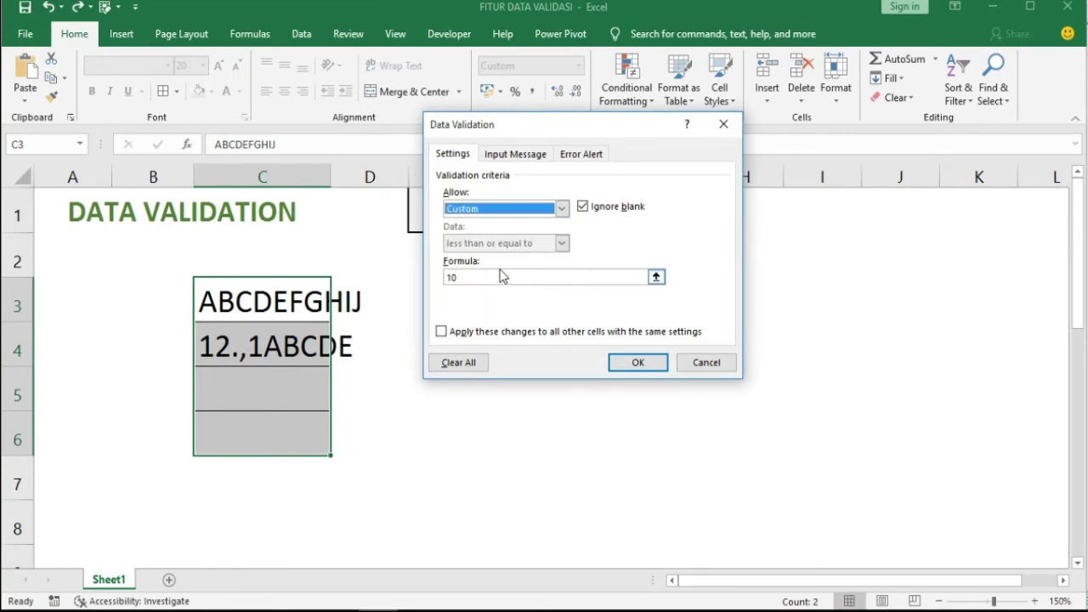
drag(493, 277, 439, 277)
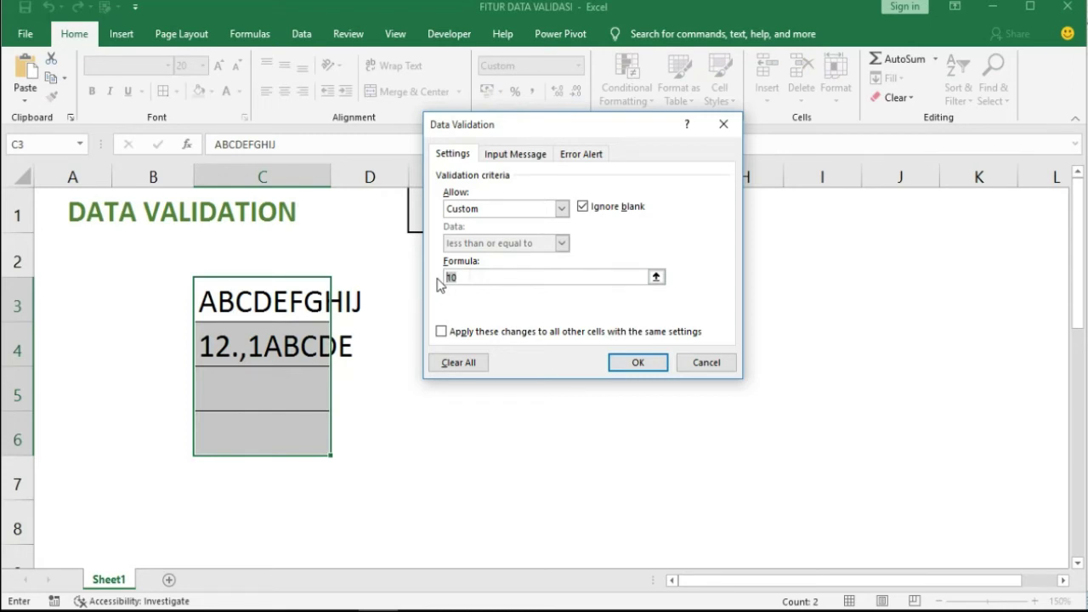
key(Return)
Enter the formula =SUM($C$3:$C$6)<=10 in cell E3
click(475, 290)
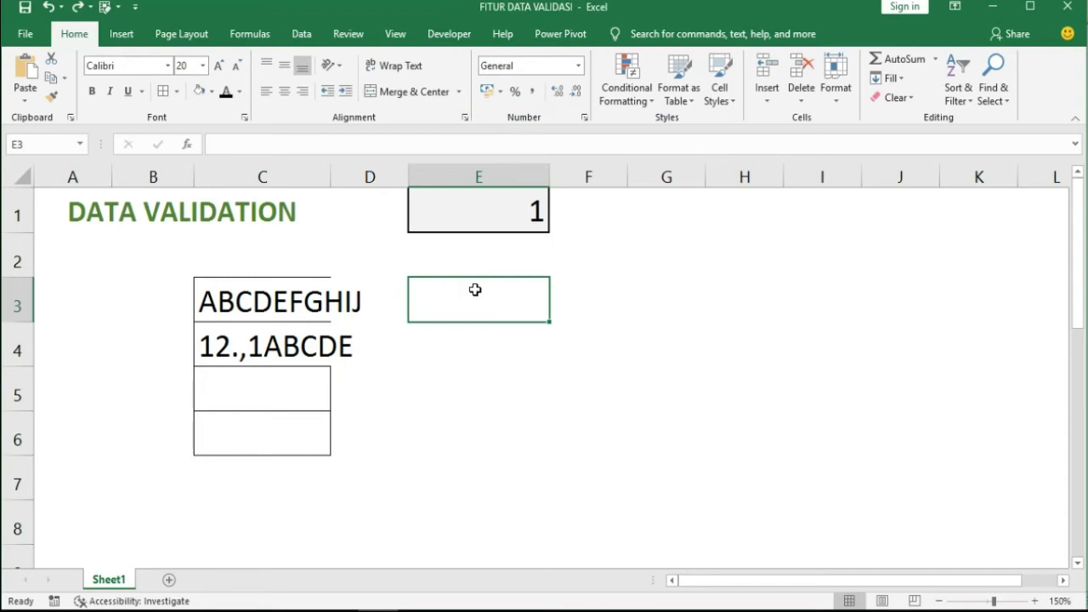
text(=)
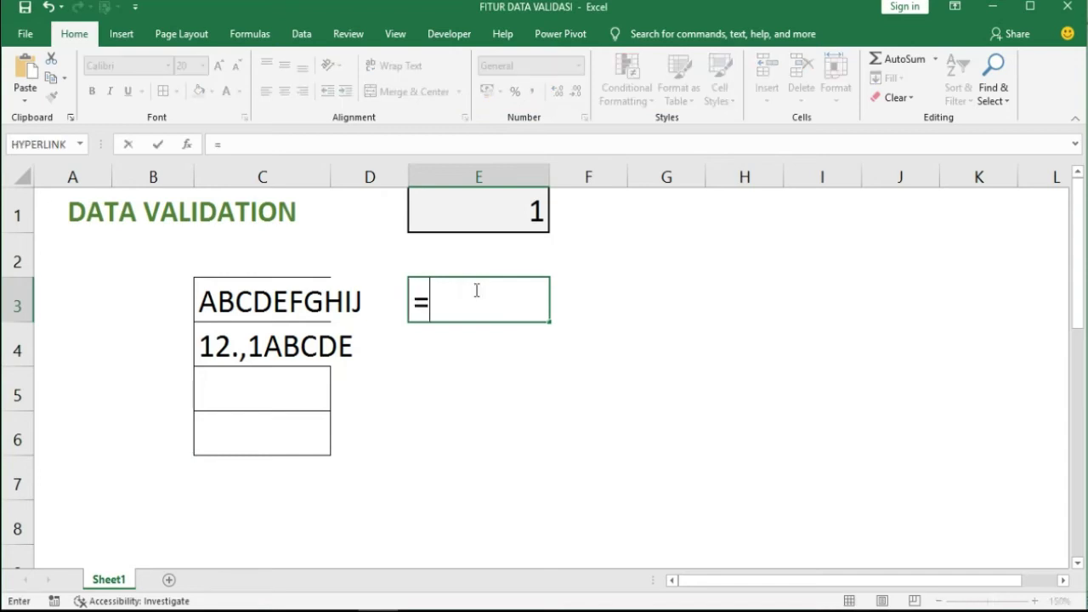
text(sum)
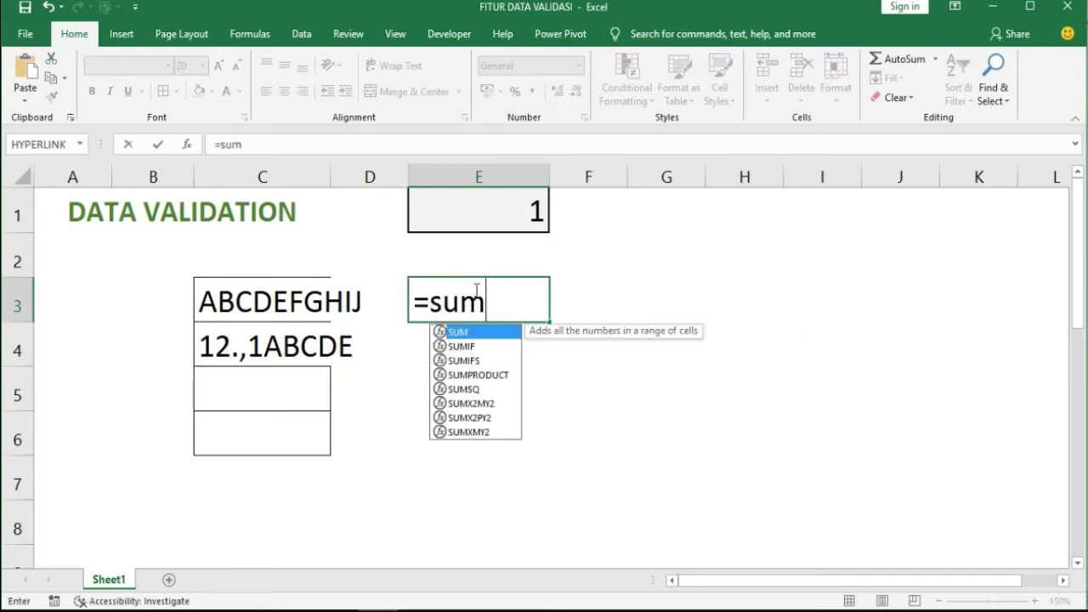
key(Tab)
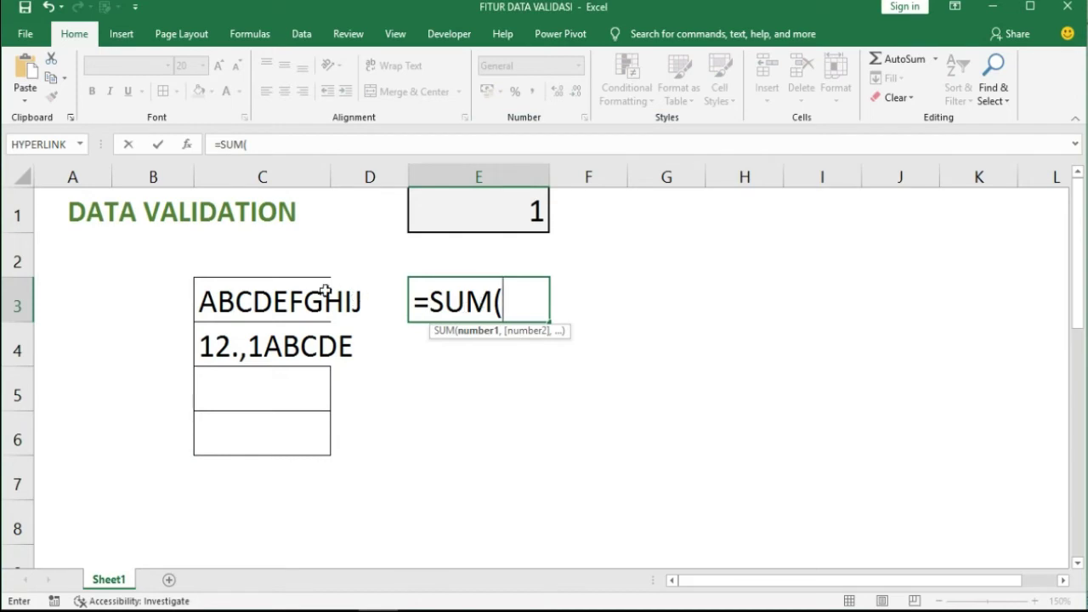
click(301, 308)
drag(301, 308, 297, 423)
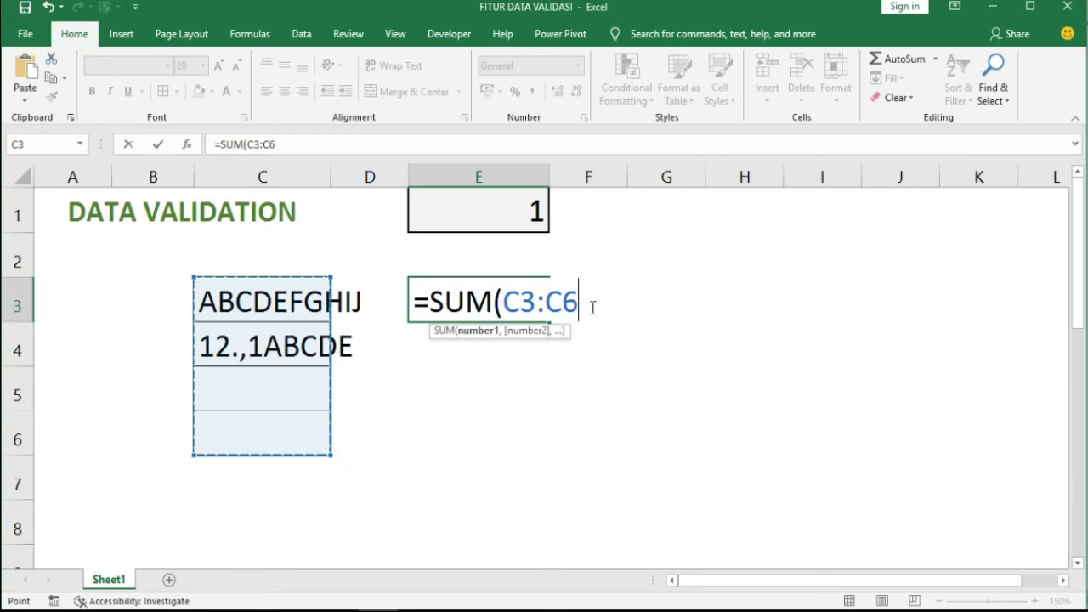
key(F4)
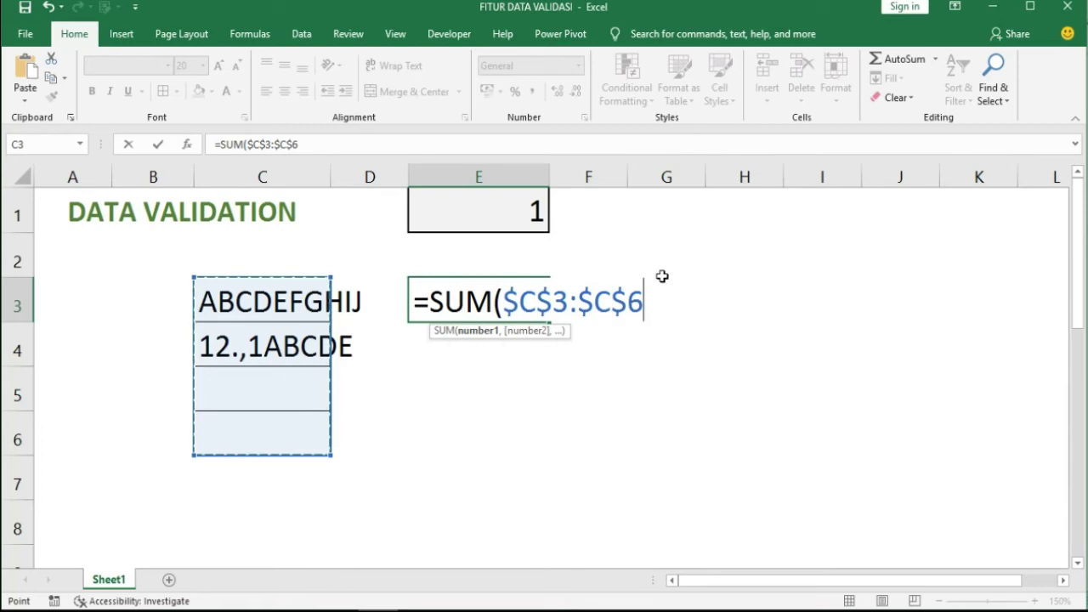
text())
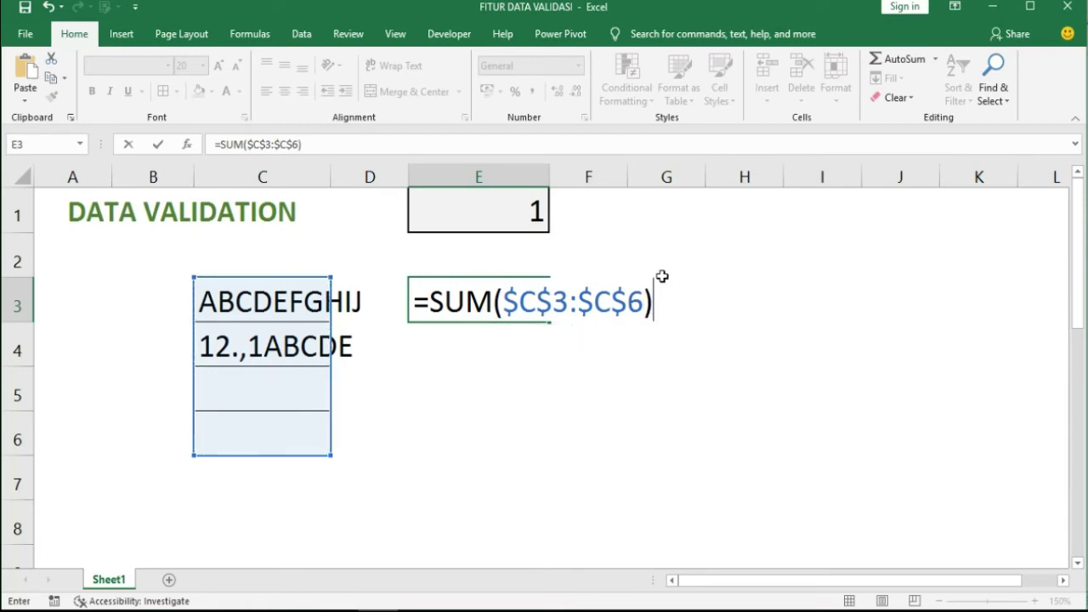
text(,)
key(BackSpace)
text(<=10)
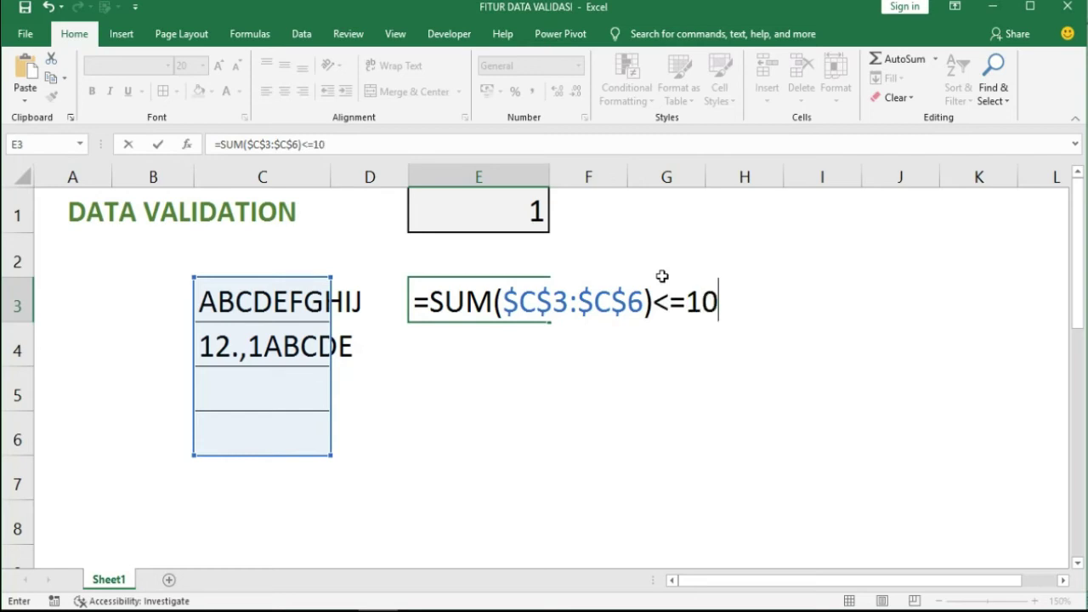
key(Return)
Copy the whole formula text from cell E3 and leave the cell unchanged
key(Up)
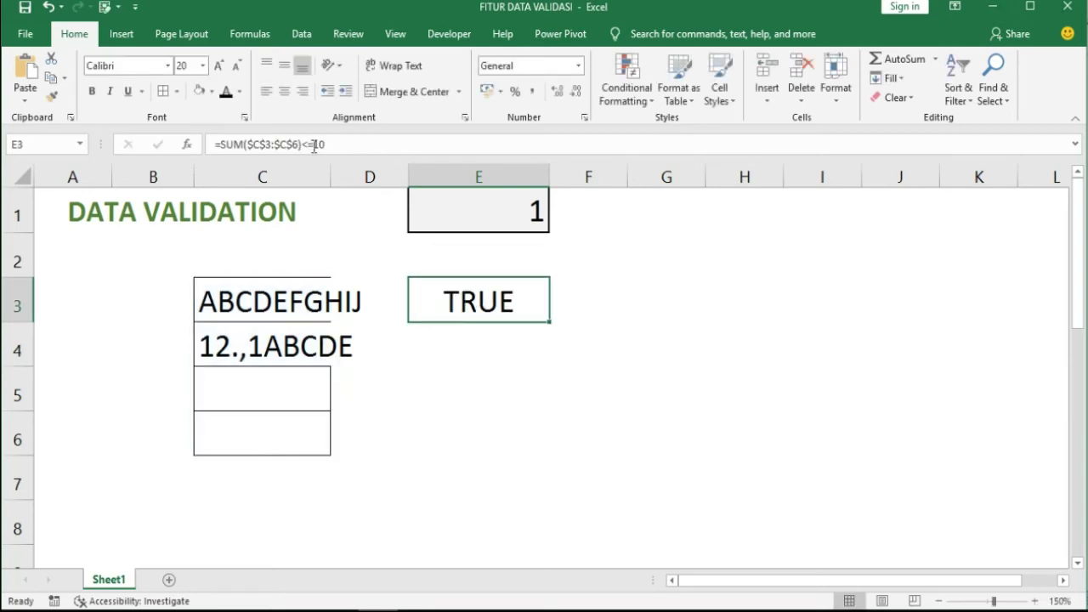
click(349, 146)
drag(348, 146, 61, 145)
key(ctrl+c)
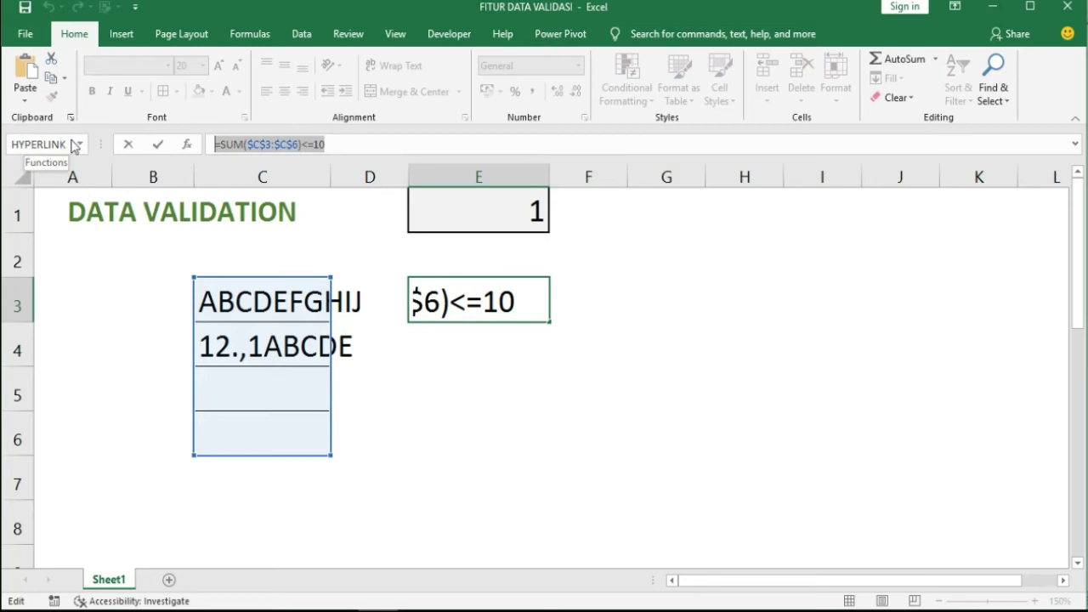
key(Escape)
Change the validation rule of cells C3:C6 to Custom with the formula =SUM($C$3:$C$6)<=10
click(276, 297)
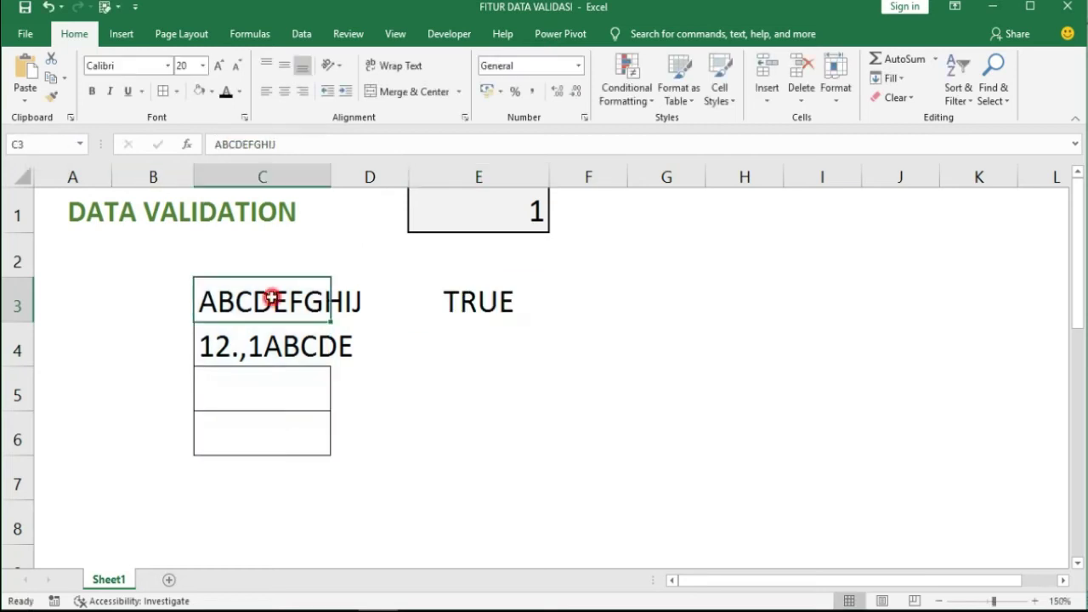
key(shift+Down)
key(shift+Down)
key(shift+Down)
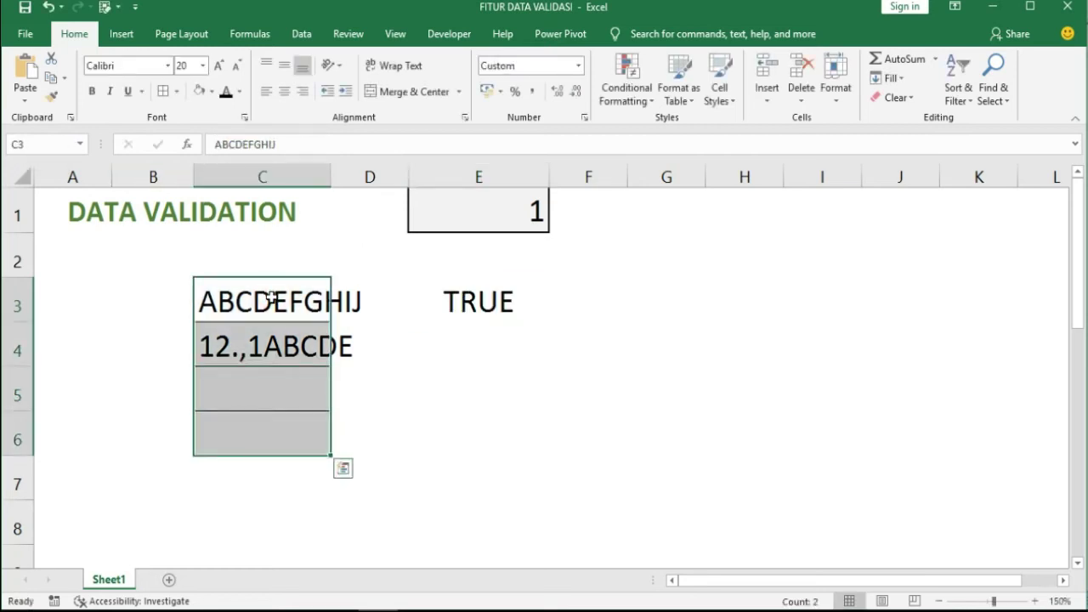
key(alt+d)
key(l)
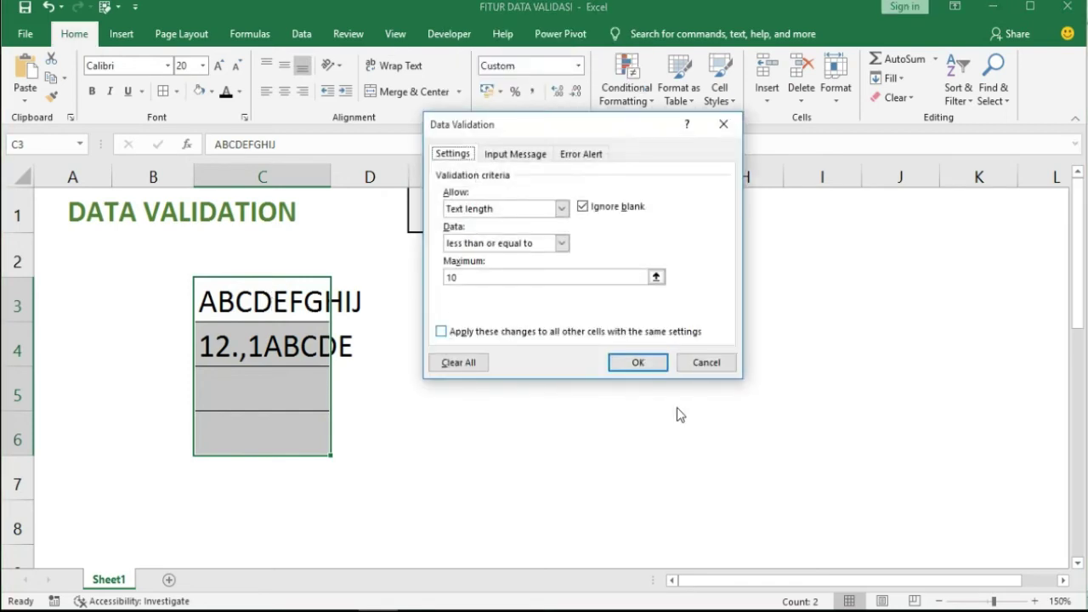
click(561, 209)
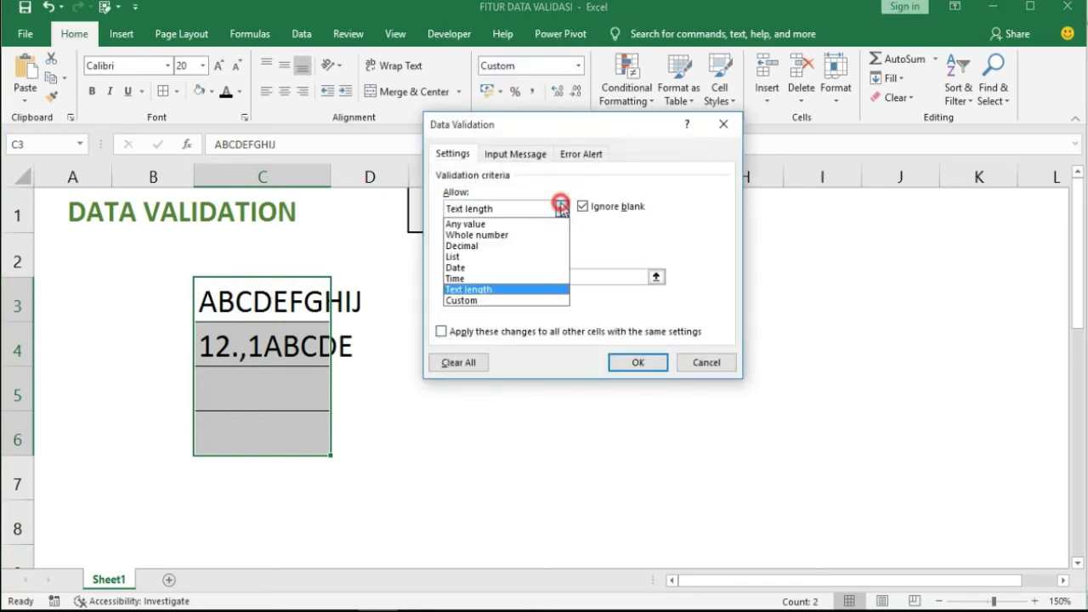
click(535, 300)
click(536, 279)
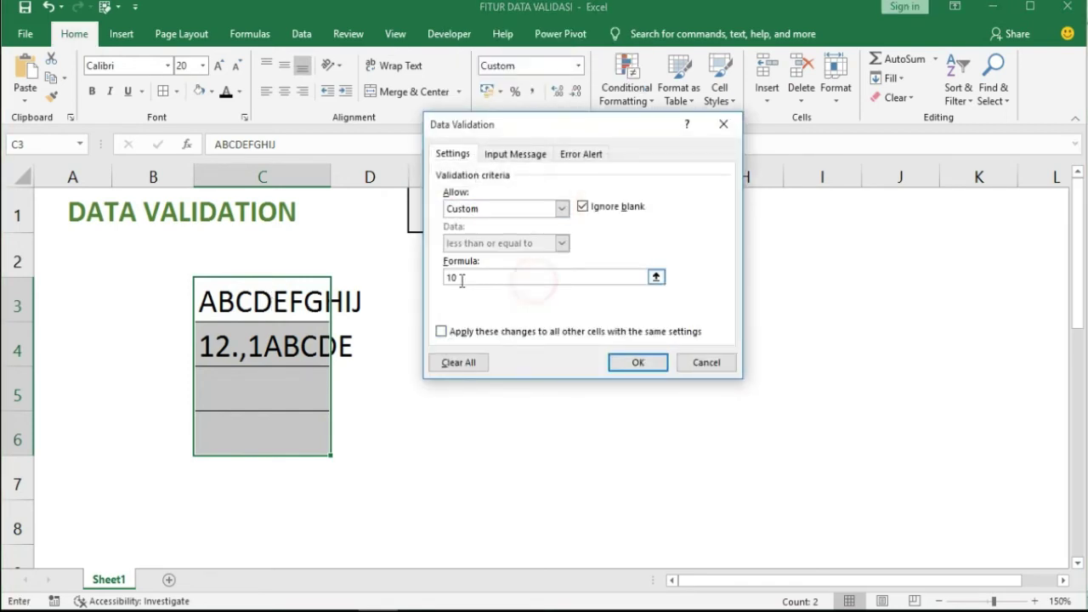
double_click(461, 281)
key(ctrl+v)
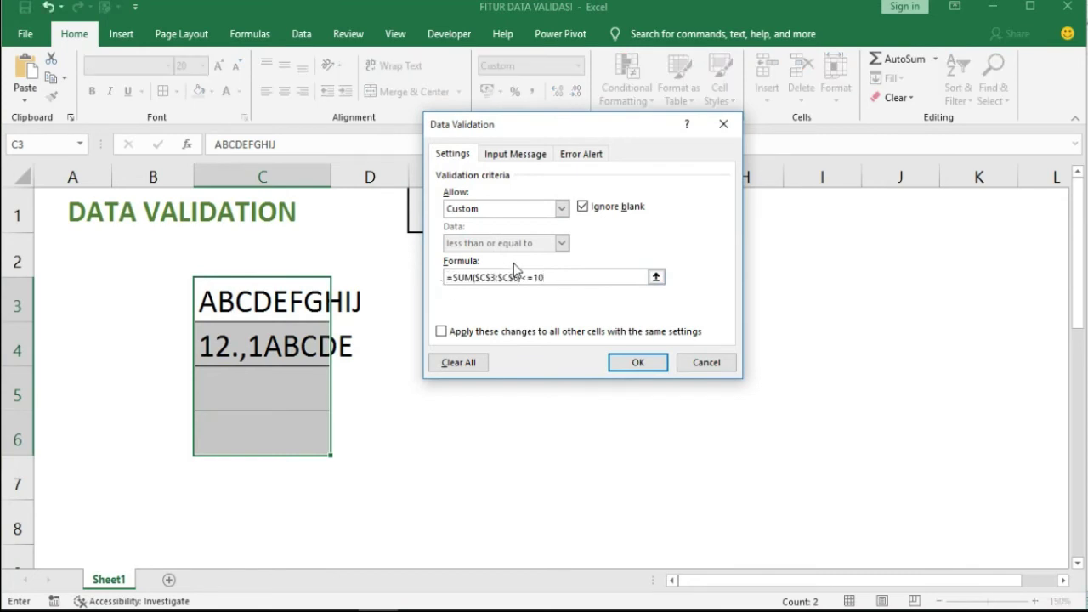
click(623, 365)
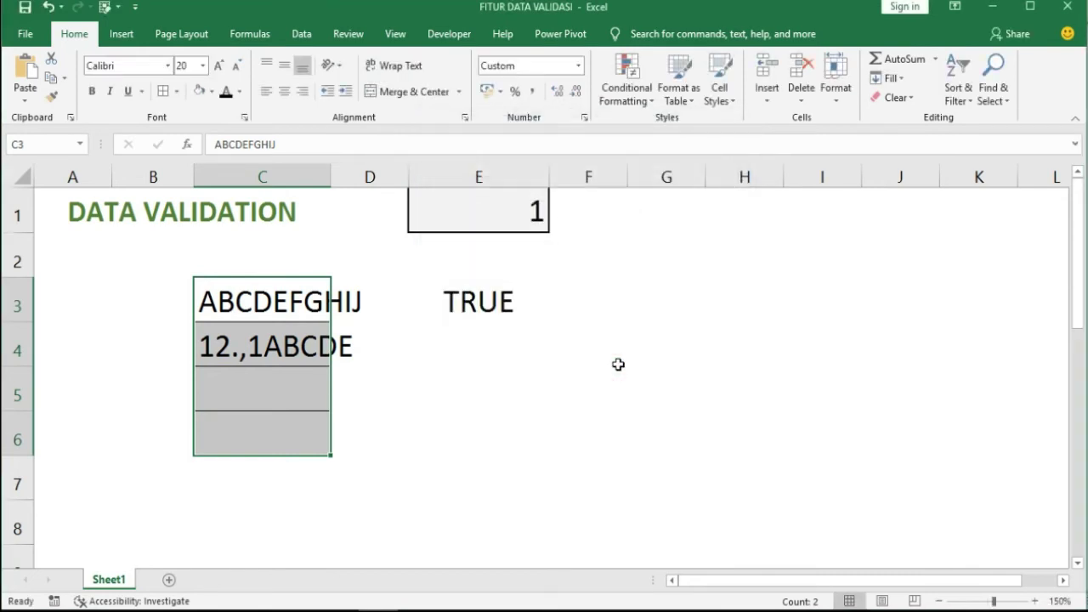
Replace the entry in cell C3 with 5
click(385, 315)
key(Left)
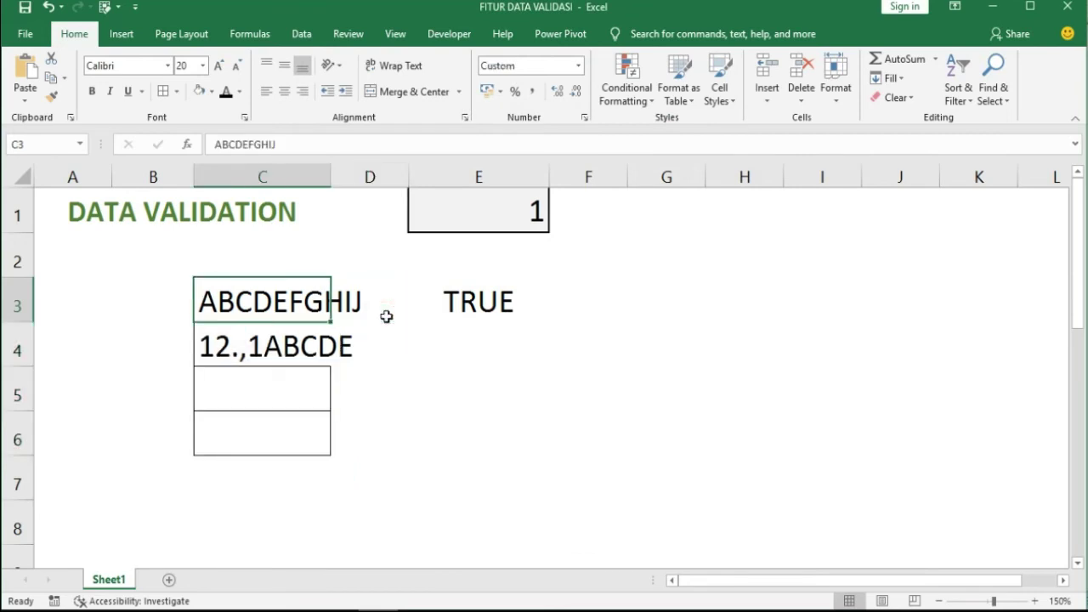
text(5)
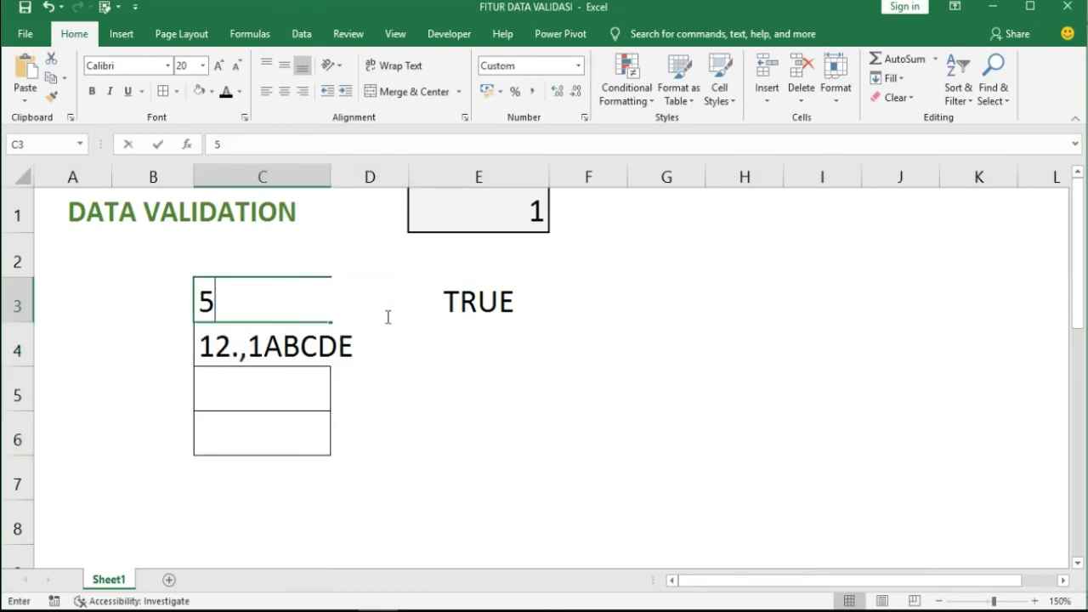
key(Return)
key(Up)
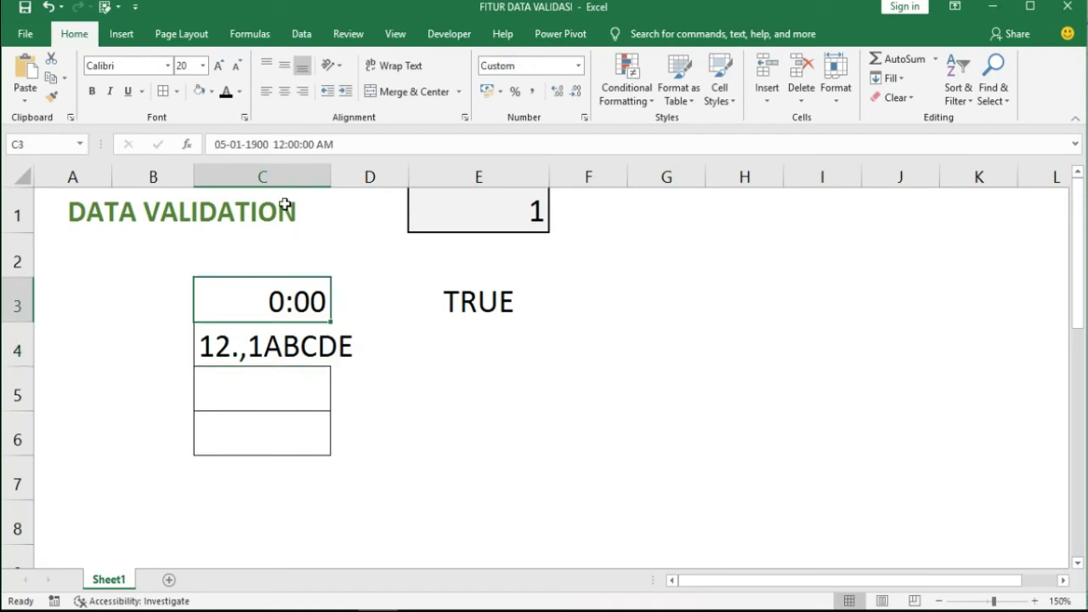
Set the number format of column C to General
click(297, 177)
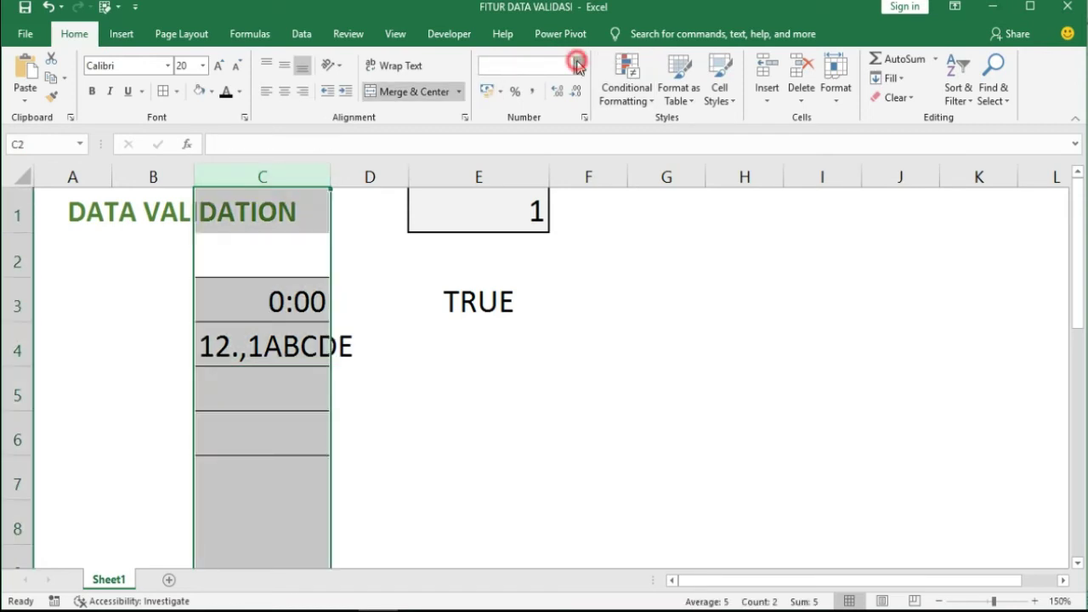
click(578, 66)
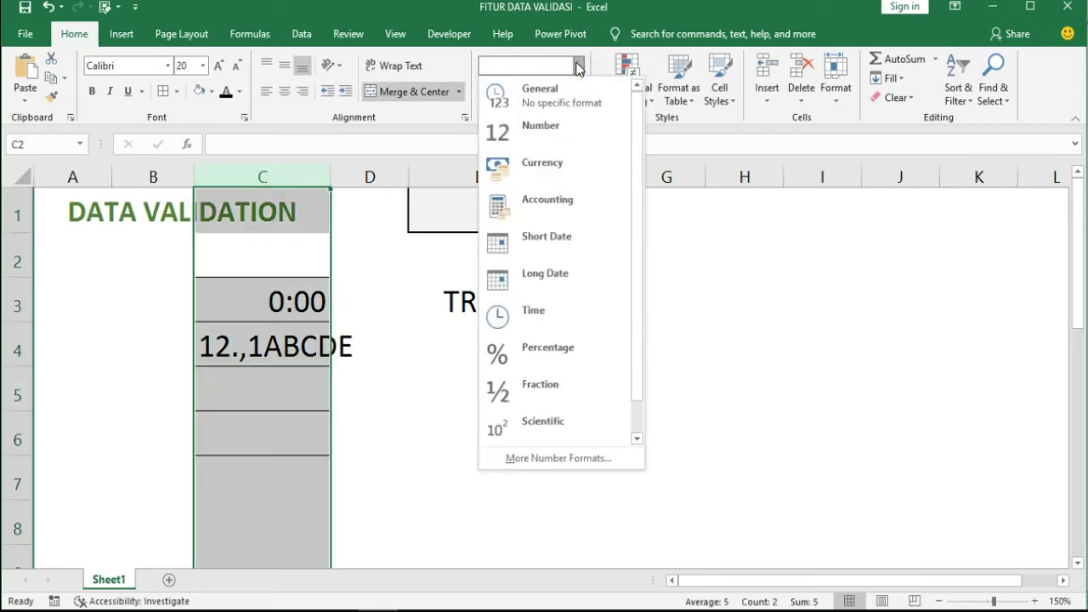
click(548, 95)
Replace the text in cell C4 with 4 and enter 1 in cell C5
click(260, 306)
key(Down)
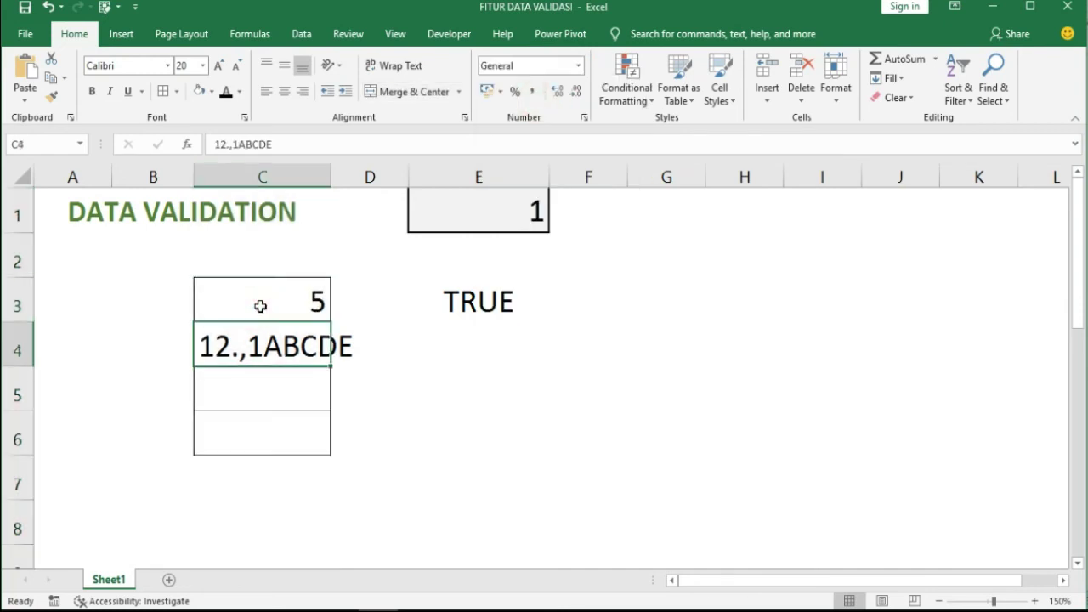
text(4)
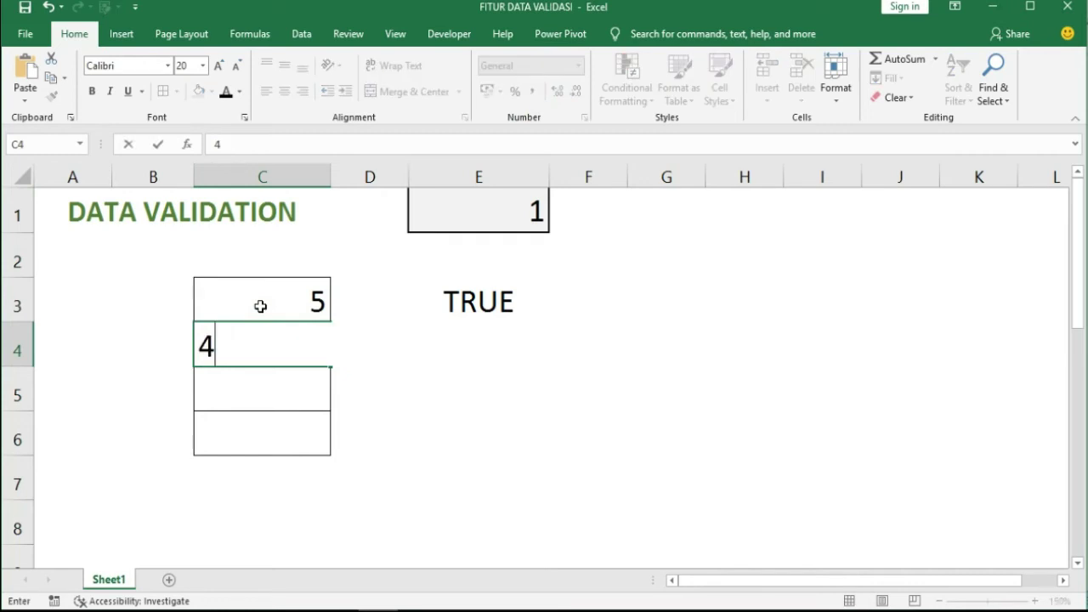
key(Return)
key(Up)
key(Up)
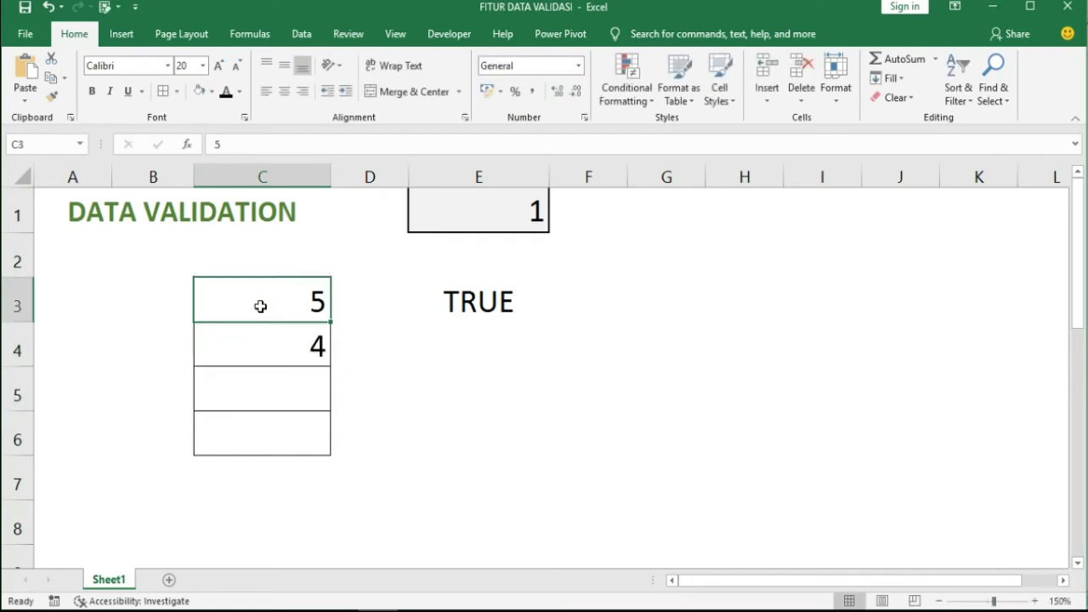
key(Down)
key(Down)
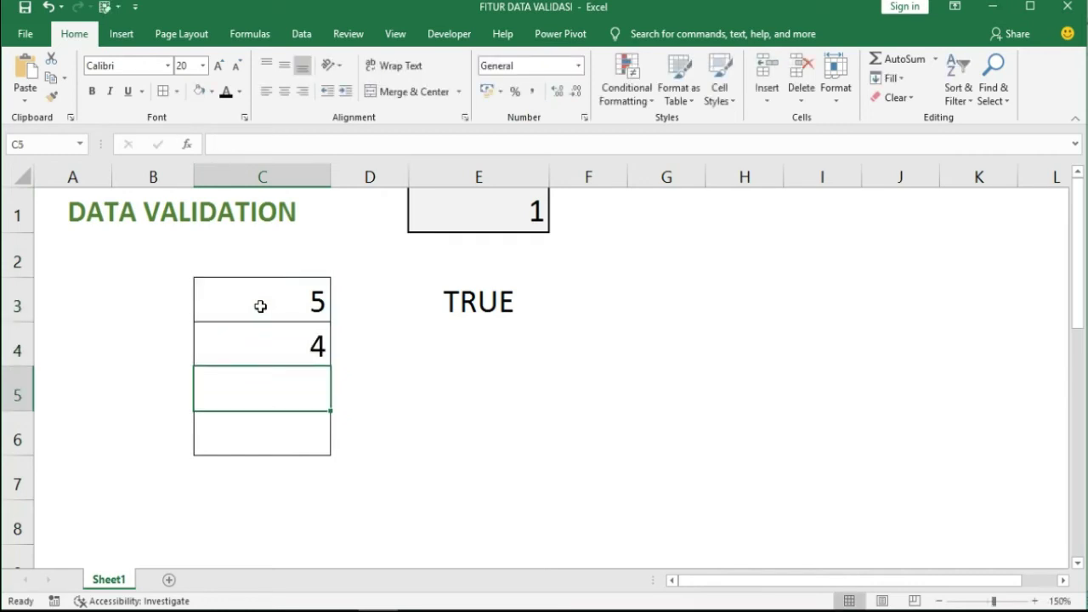
key(F2)
text(1)
key(Return)
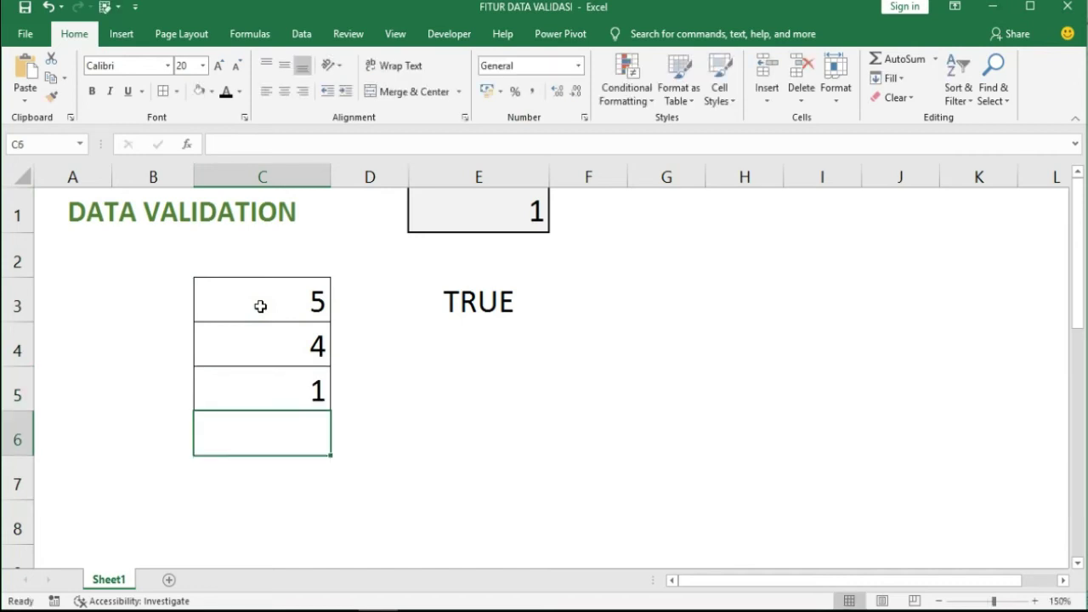
Try to enter 2 in cell C6, and cancel the entry
text(2)
key(Return)
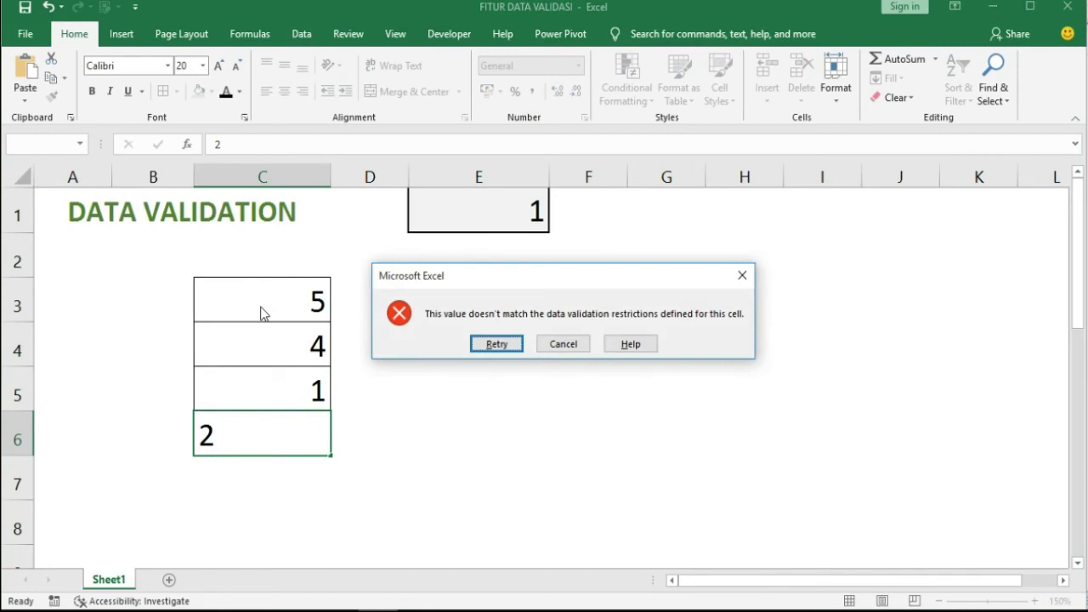
key(Escape)
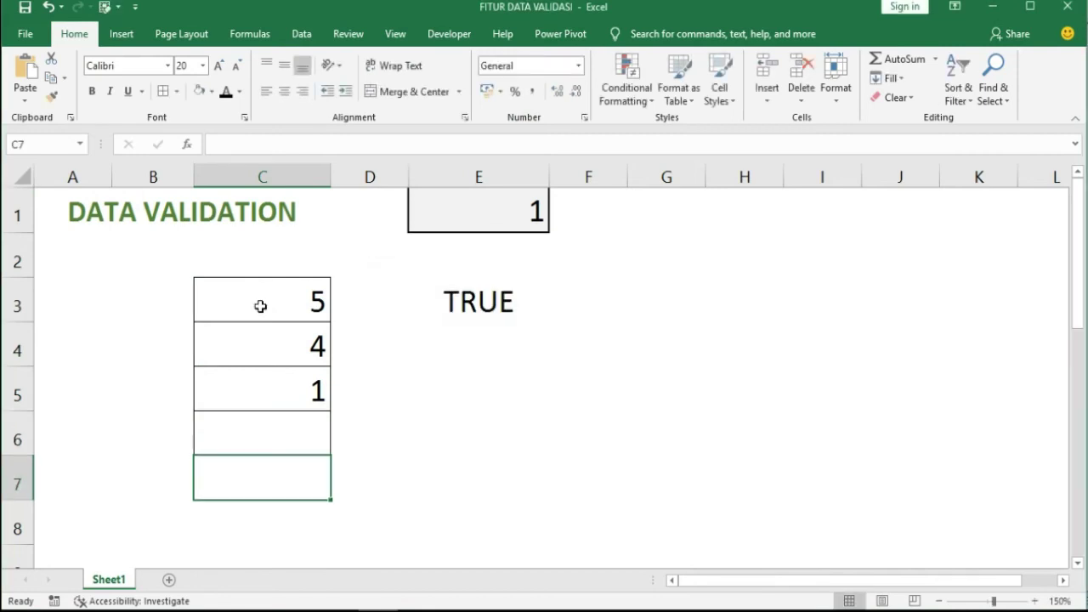
Review the values entered in cells C3 to C6 one by one
key(Up)
key(Up)
key(Down)
key(Up)
key(Up)
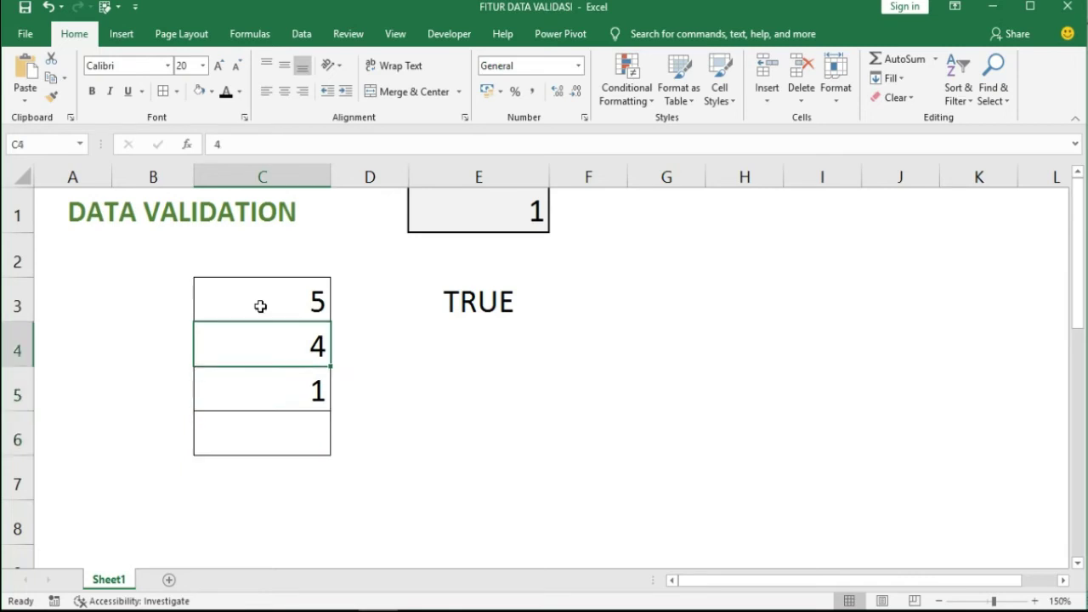
key(Up)
key(Down)
key(Down)
key(Up)
key(Down)
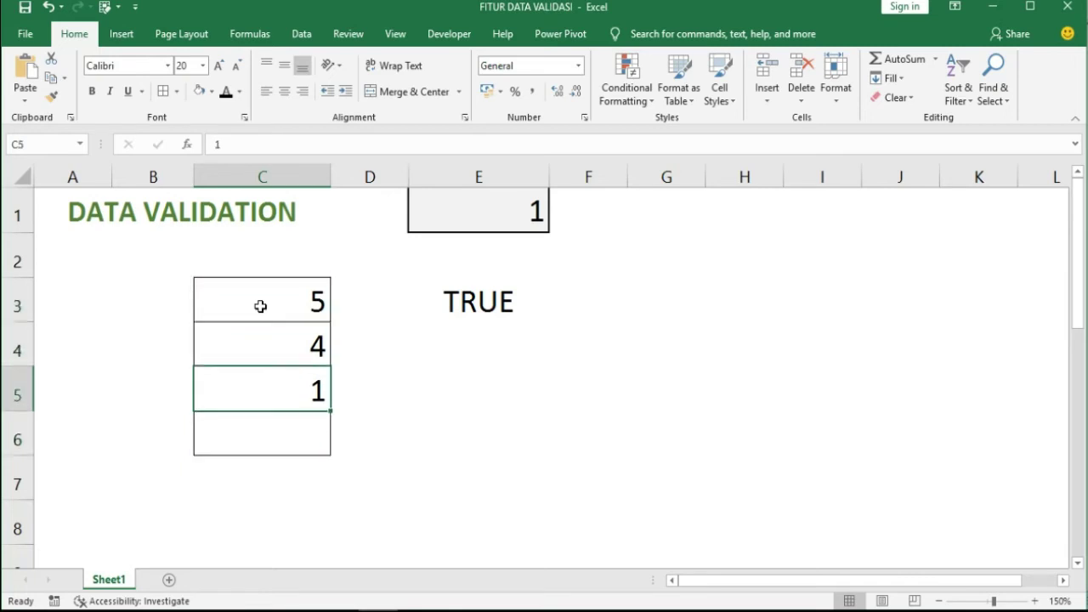
Change the value in cell C4 to 3 and enter 1 in cell C6
key(Up)
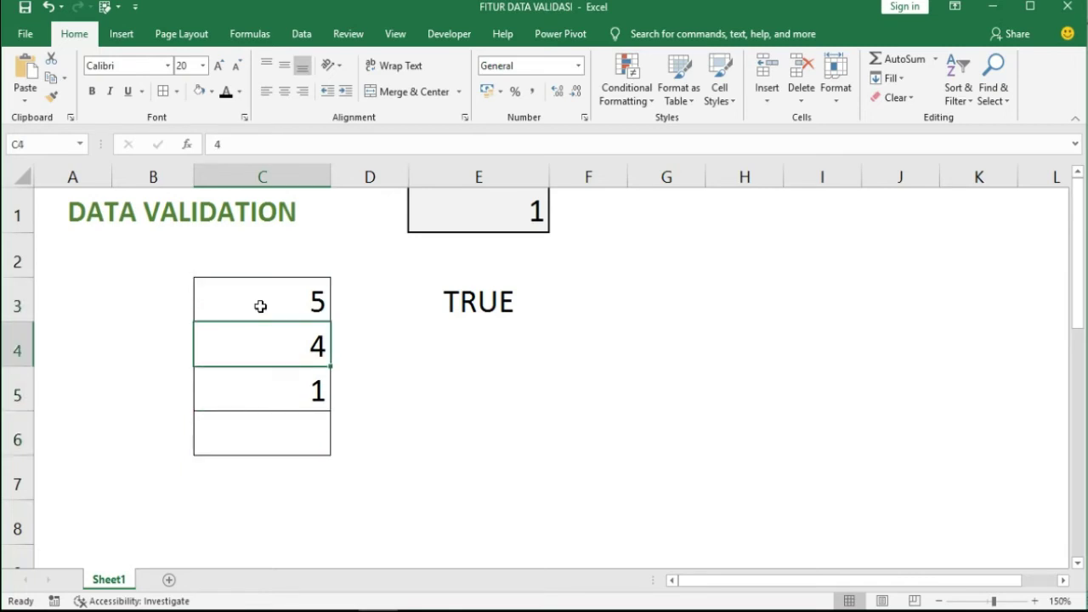
text(3)
key(Down)
key(Down)
text(1)
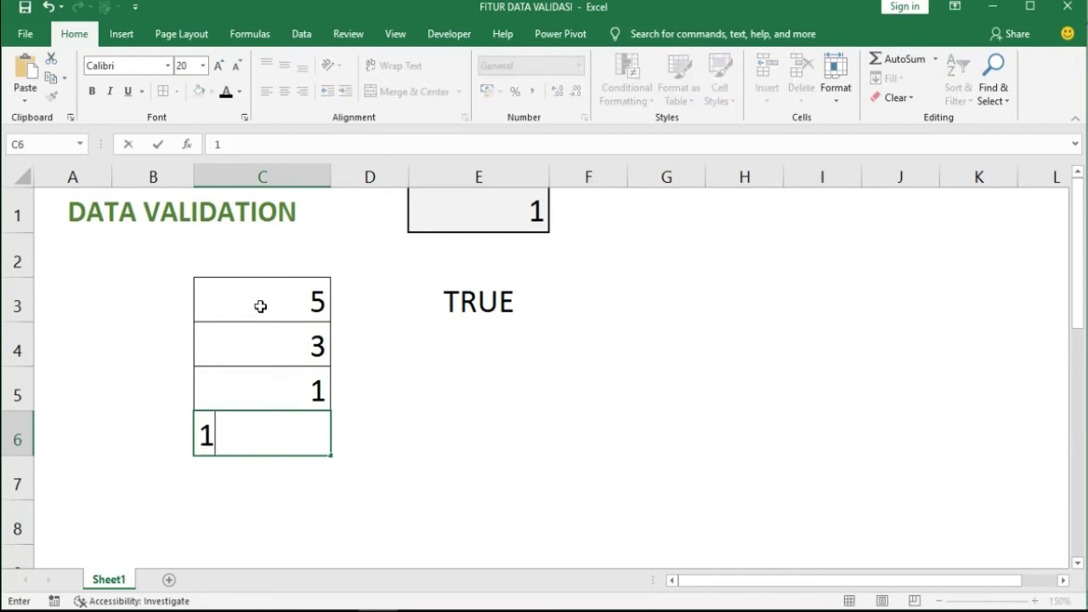
key(Down)
key(Up)
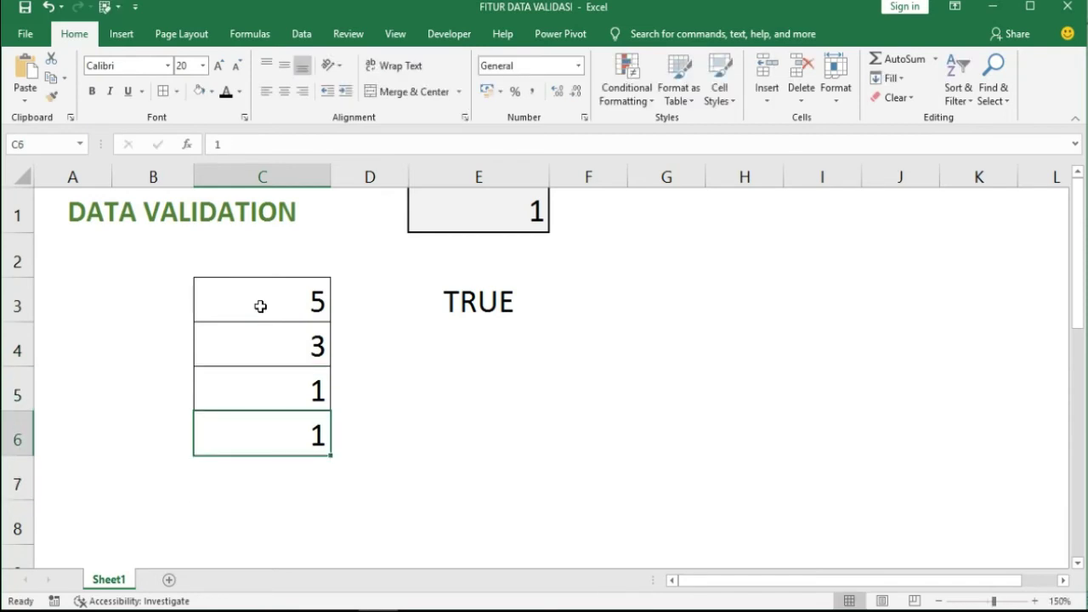
Select cells C3:C6 and check the sum of their values
key(shift+Up)
key(shift+Up)
key(shift+Up)
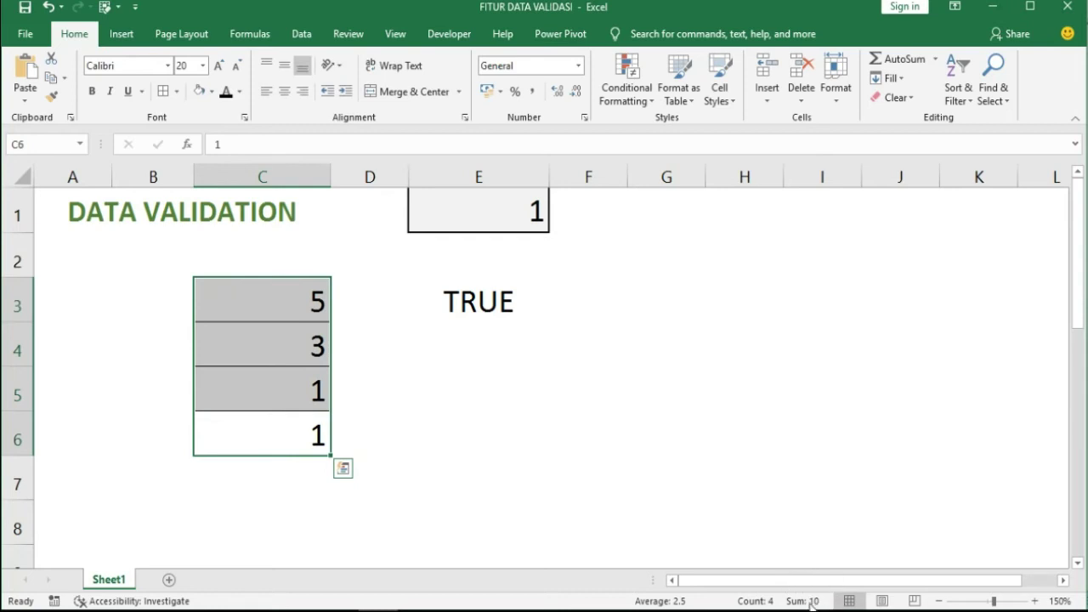
Clear the formula from cell E3 and select cells C3:C6
click(437, 290)
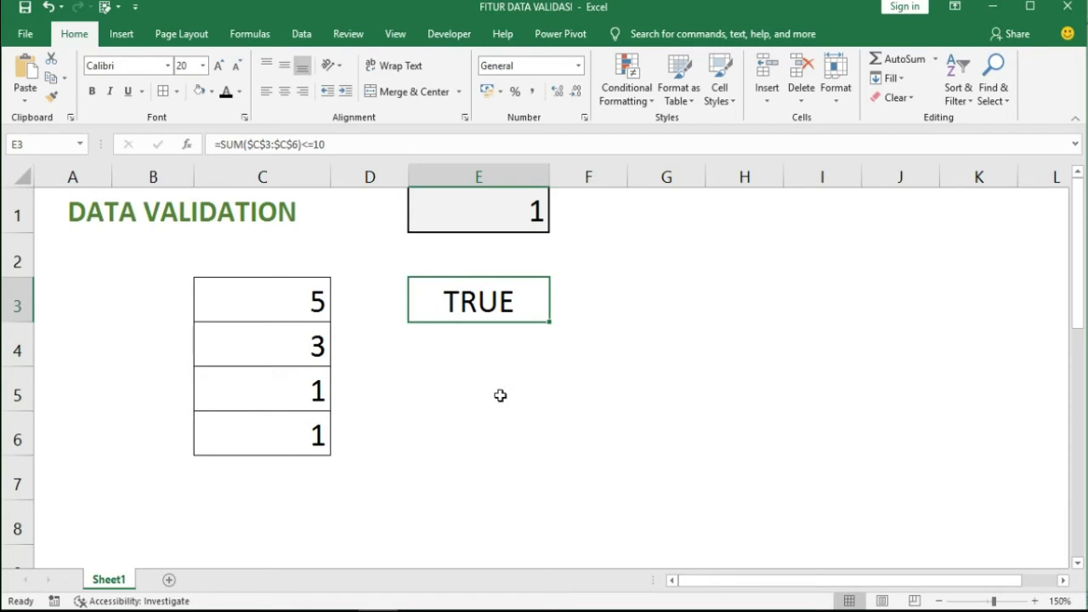
click(442, 331)
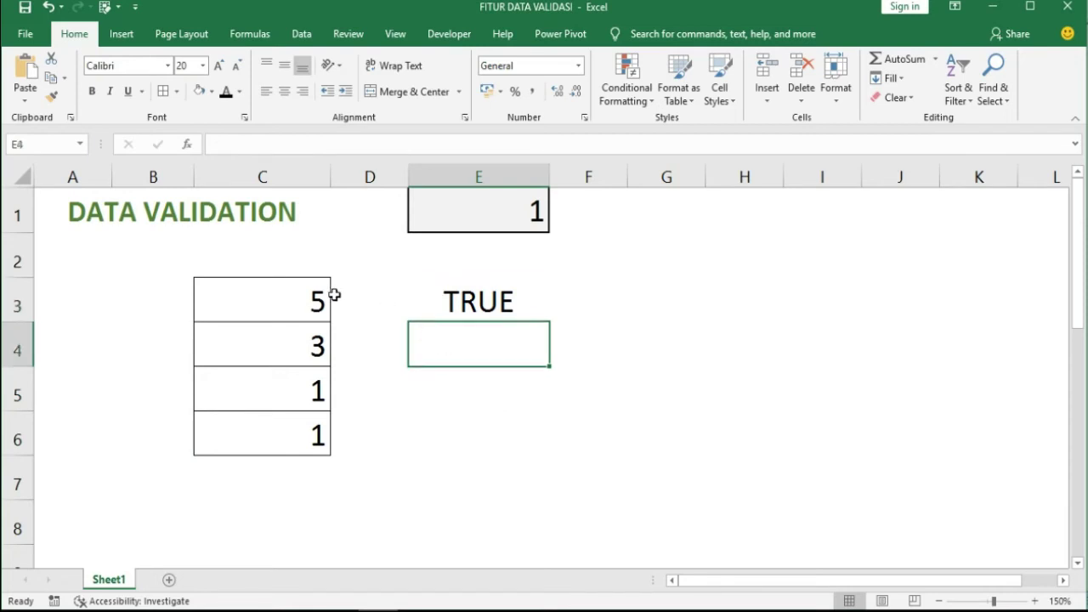
click(289, 299)
key(Right)
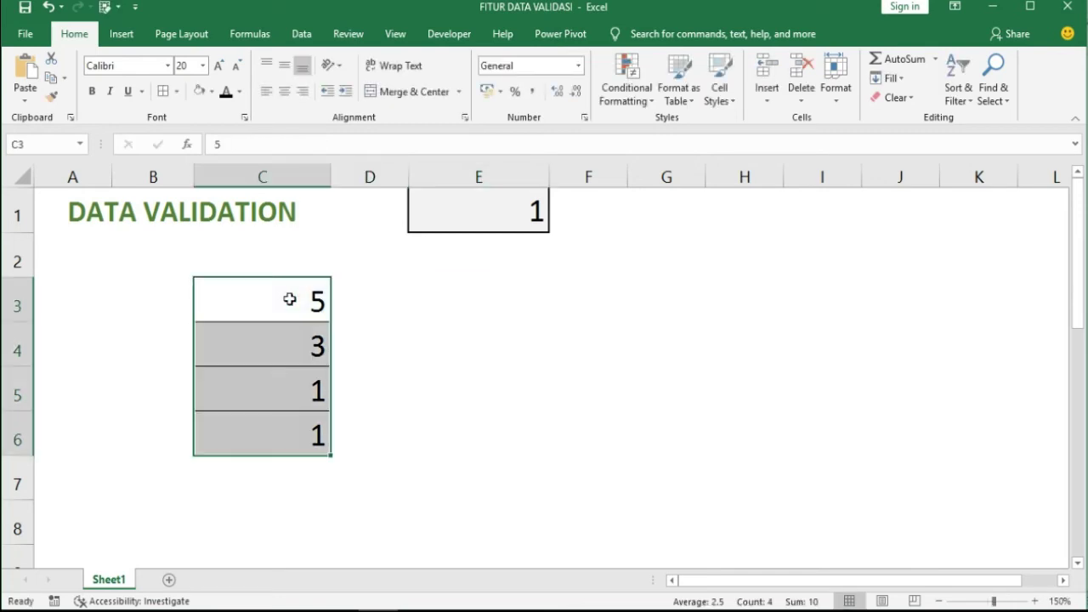
Set the title of the data validation input message for cells C3:C6 to ANGKA, keeping the message shown on selection
key(alt+d)
key(l)
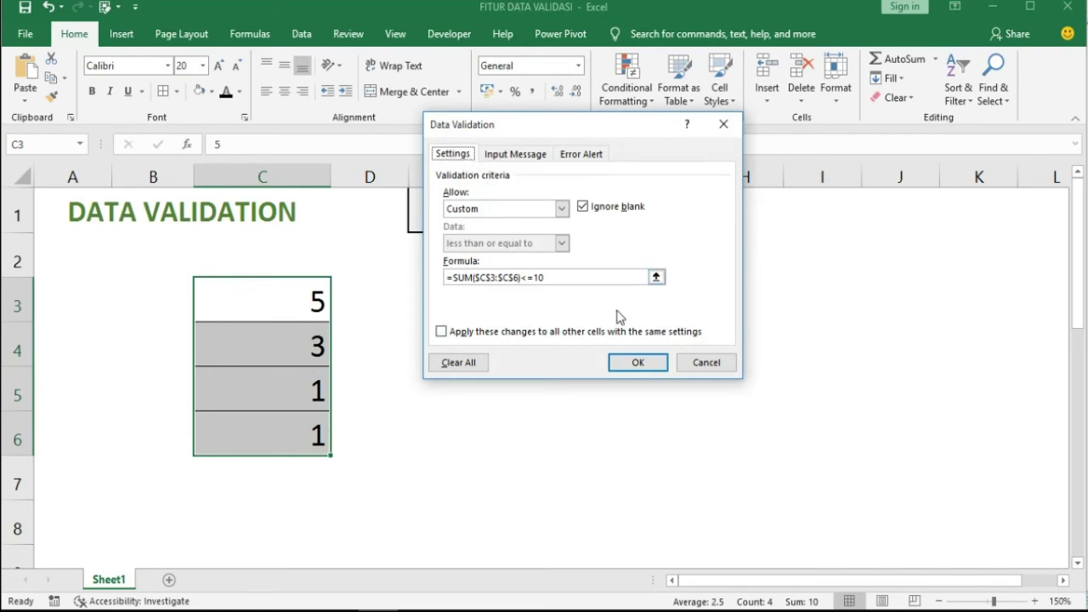
click(515, 159)
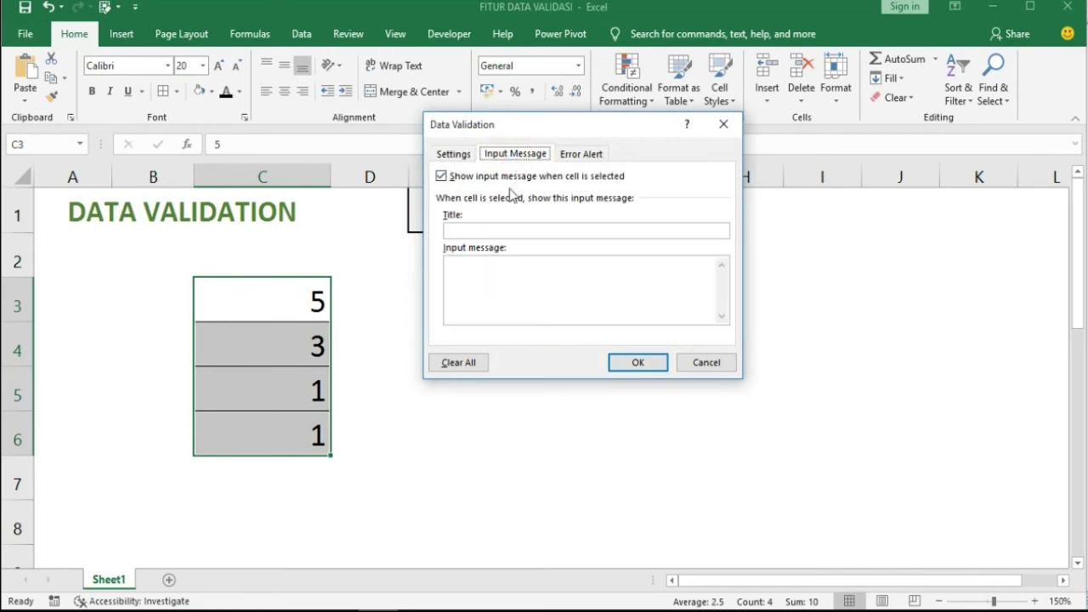
click(441, 177)
click(441, 177)
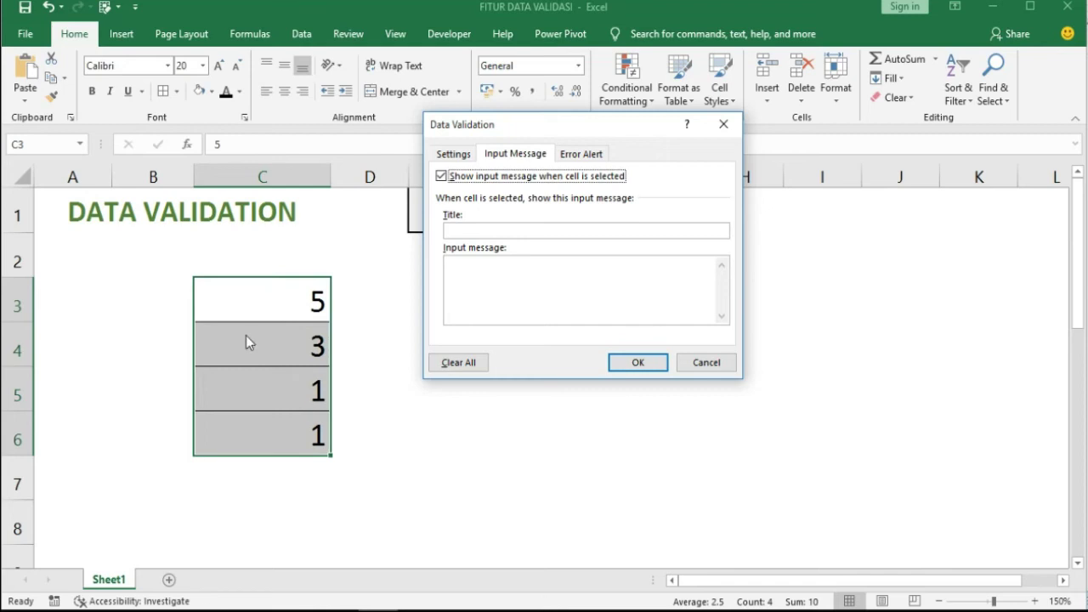
click(500, 230)
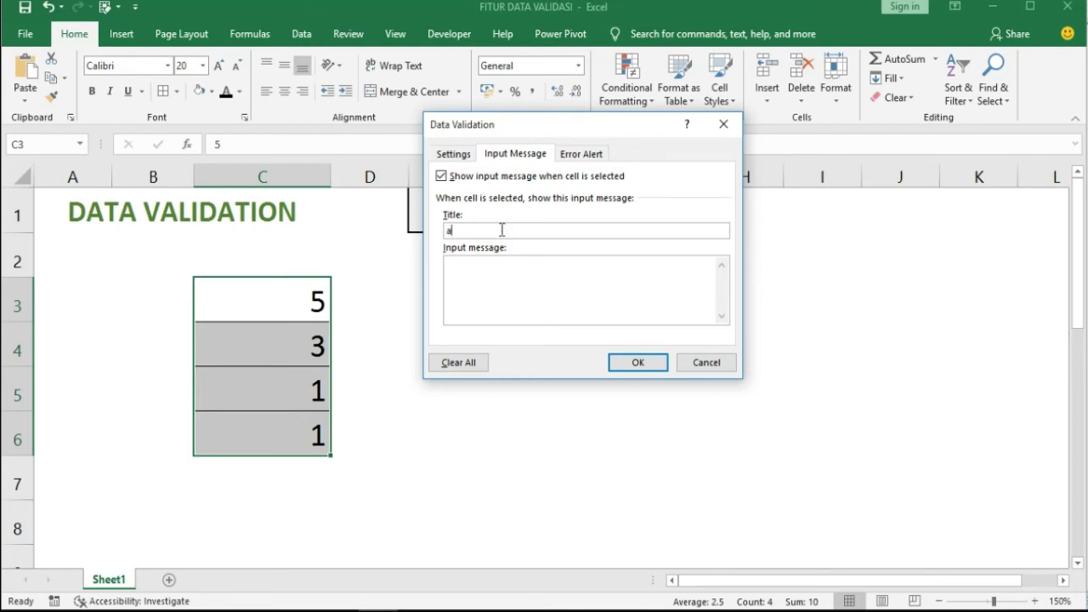
text(ng)
key(BackSpace)
key(BackSpace)
key(BackSpace)
text(ANGKA)
Apply the input message text KHUSUS ANGKA 1 - 10 and move the displayed message note closer to column C
click(492, 294)
text(KHUSUS)
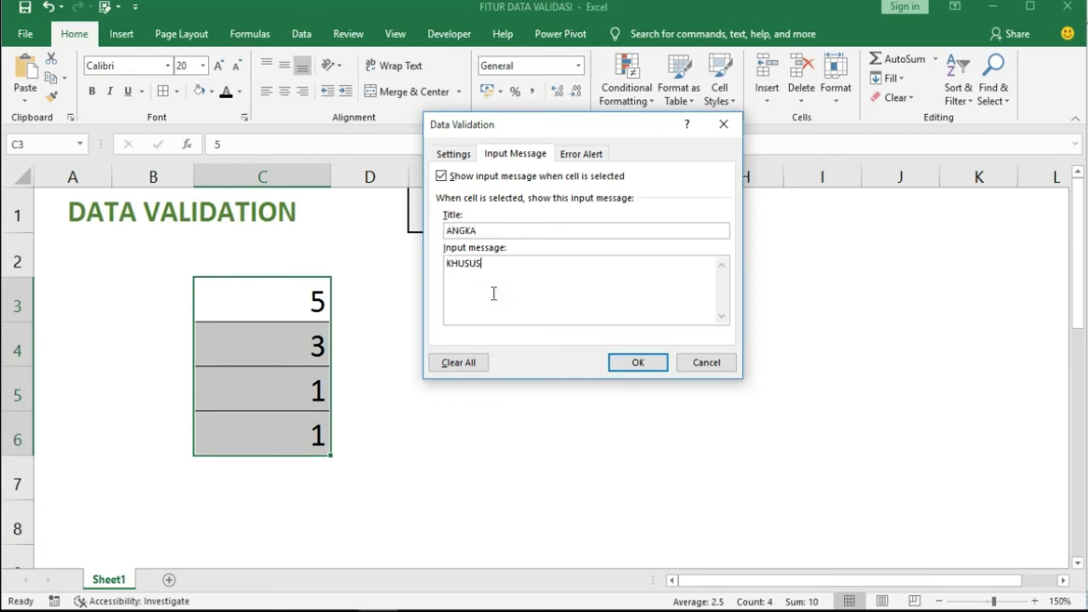
text( ANGKA 1 - 10)
click(629, 362)
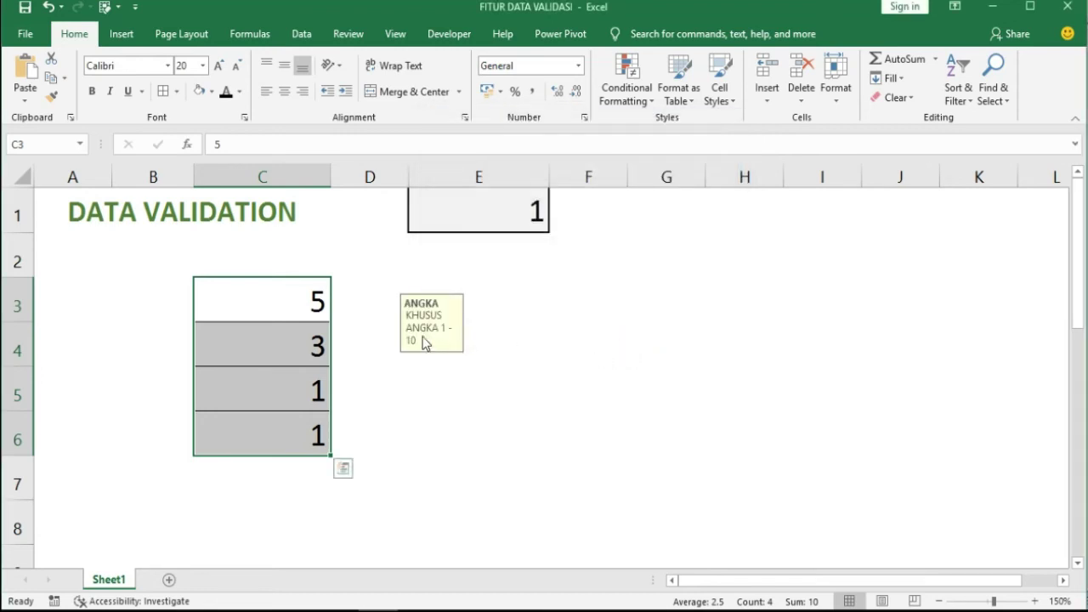
drag(422, 330, 389, 310)
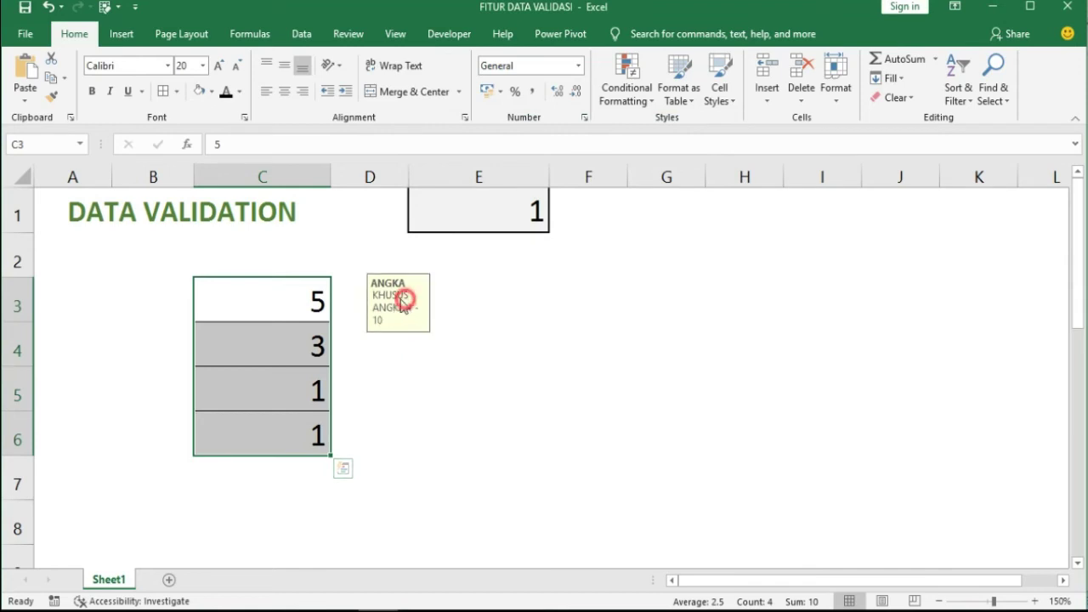
Move the selection outside the table and back through cells C3 to C6 to check when the input message appears
click(683, 339)
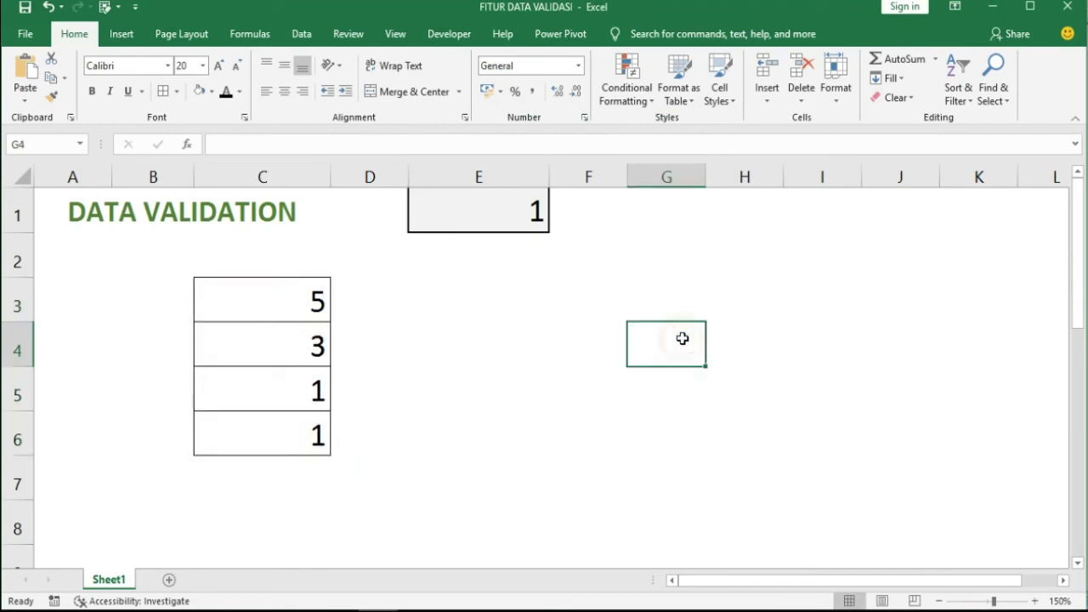
click(541, 282)
key(Down)
key(Down)
key(Down)
key(Left)
key(Left)
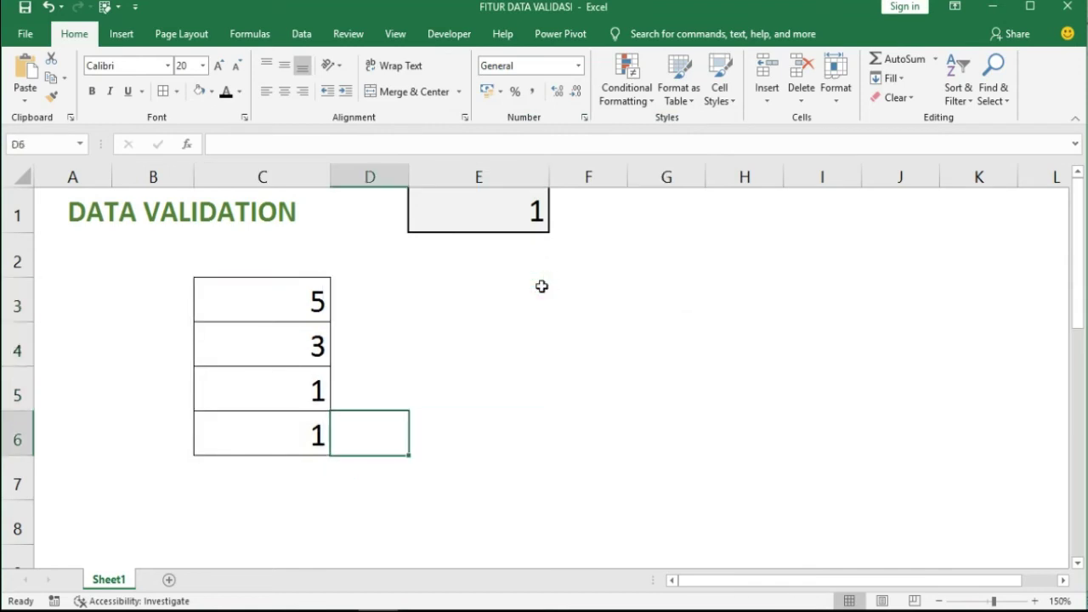
key(Up)
key(Up)
key(Up)
key(Down)
key(Down)
key(Down)
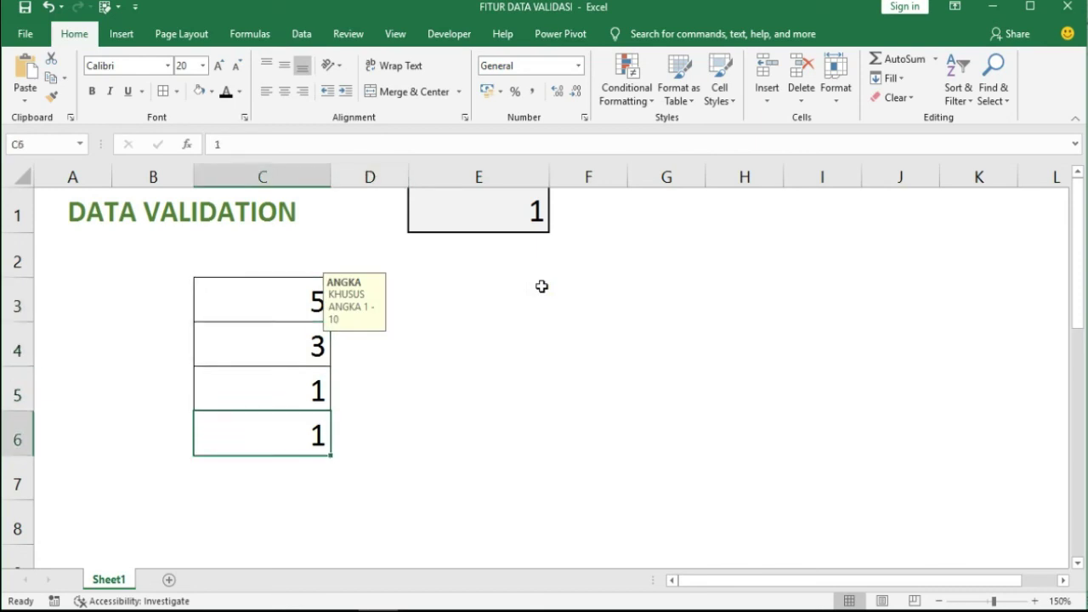
Set the data validation error alert style for cells C3:C6 to Stop, keeping the alert shown after invalid data is entered
key(shift+Up)
key(shift+Up)
key(shift+Up)
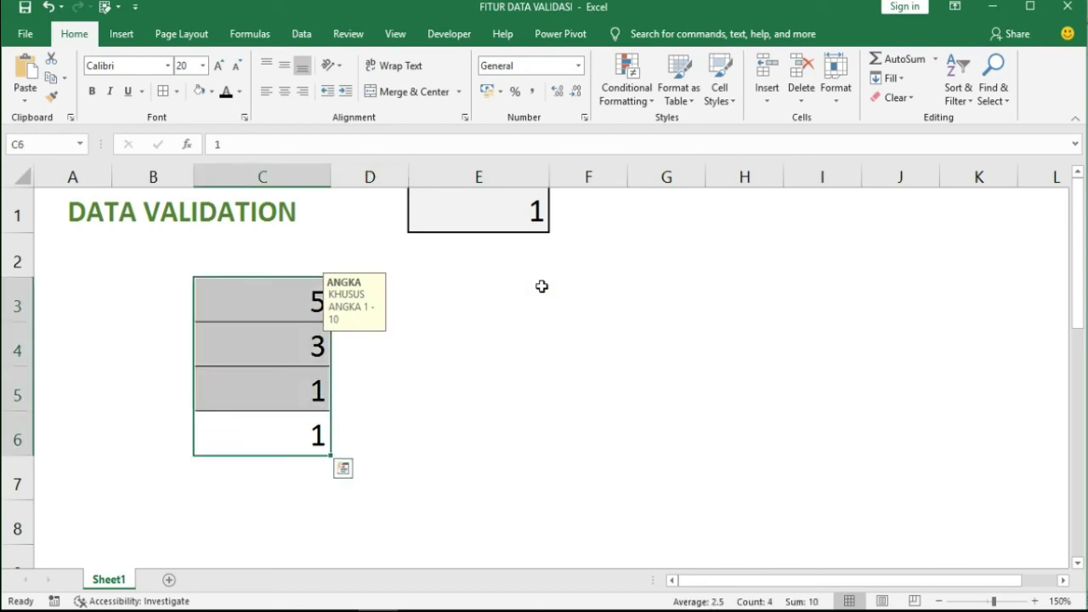
key(alt)
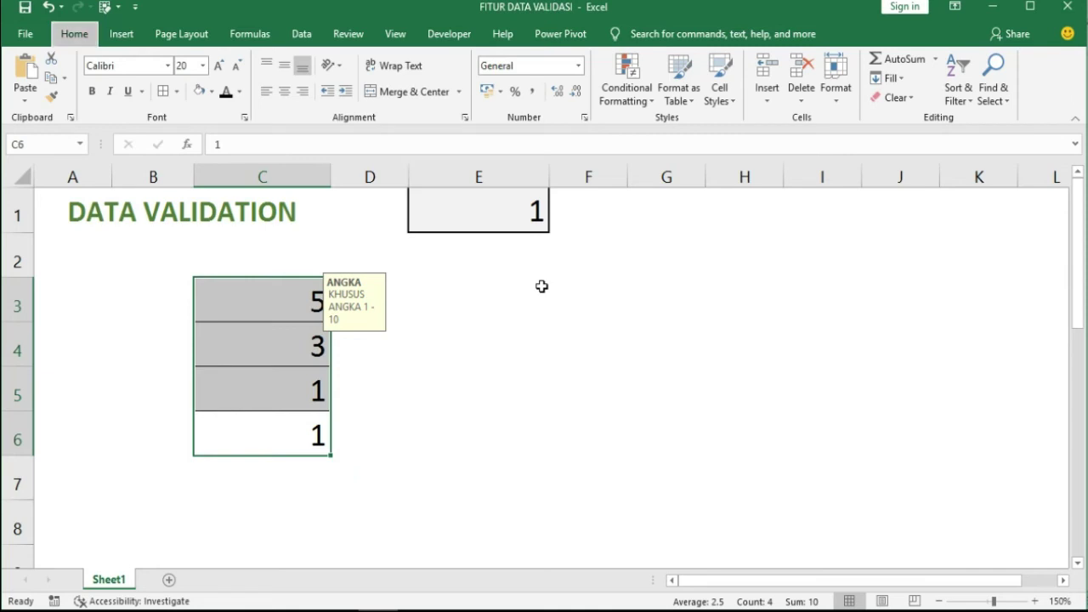
key(d)
key(l)
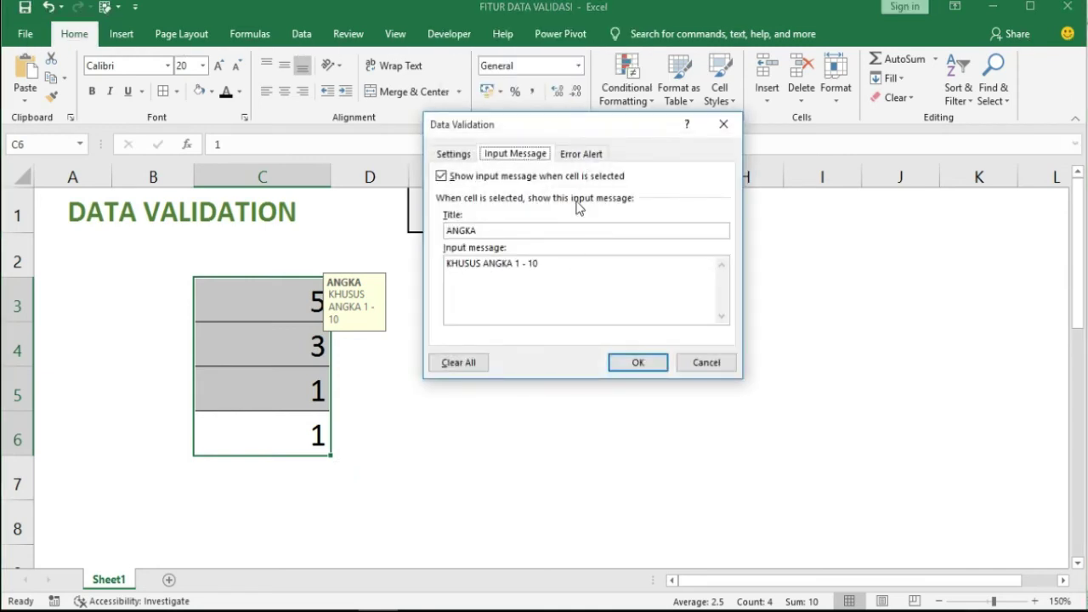
click(582, 153)
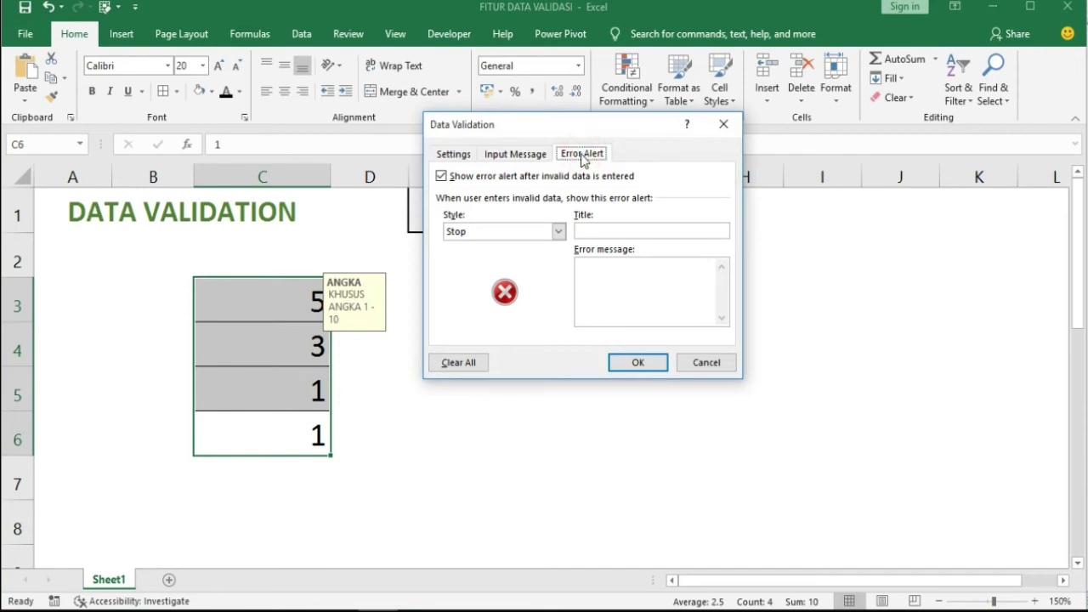
click(441, 176)
click(441, 175)
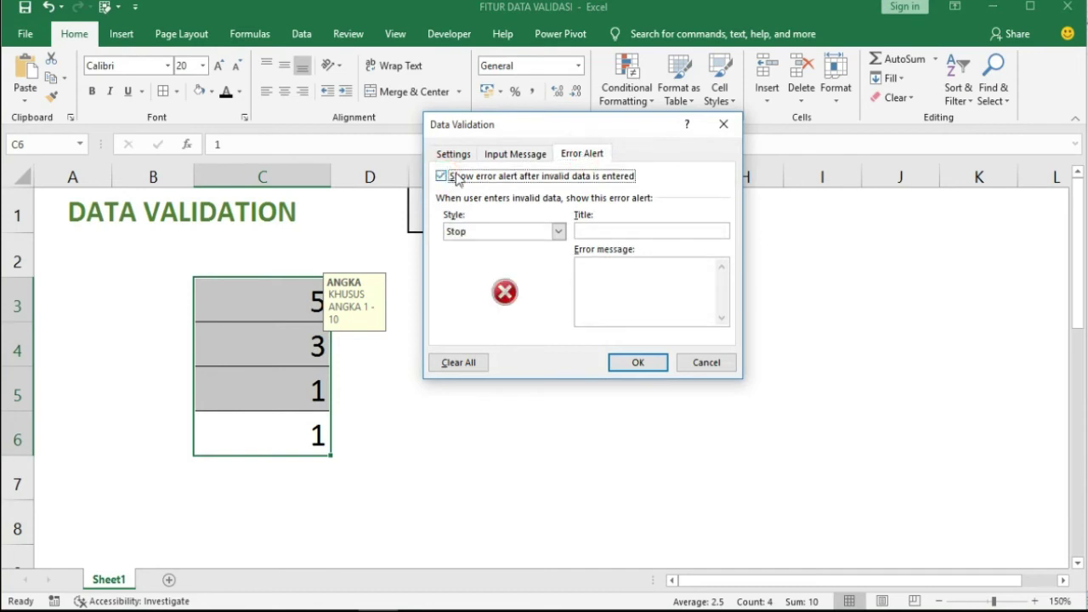
click(558, 231)
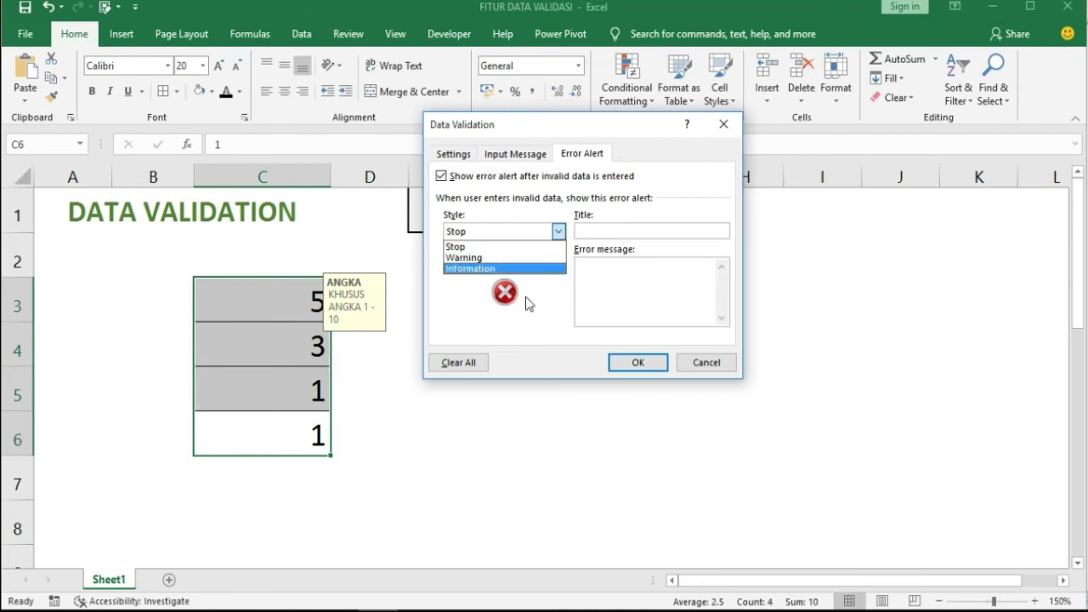
click(502, 247)
Apply the error alert title KESALAHAN and the error message MELEBIHI BATAS MAKSIMUM
click(592, 229)
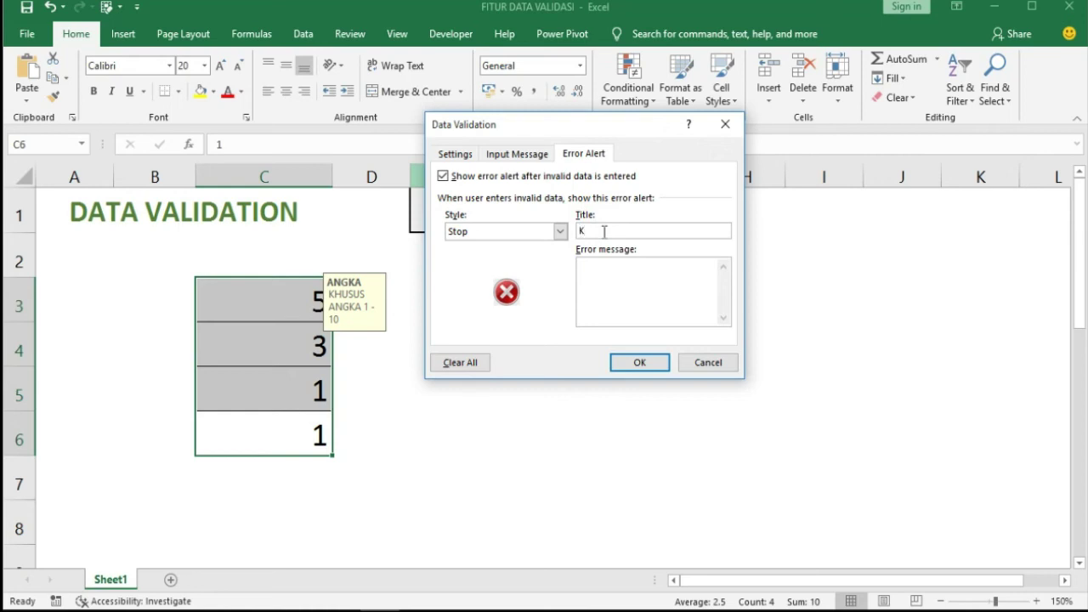
text(ALAHAN)
key(Tab)
text(MELEB)
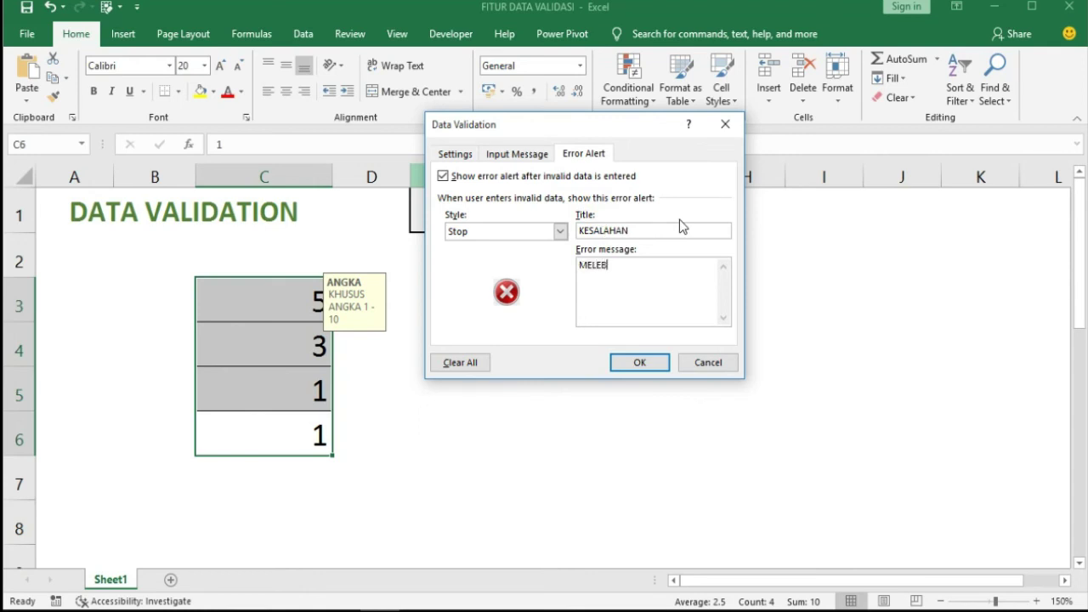
text(IHI BATAS MAKSIMUM)
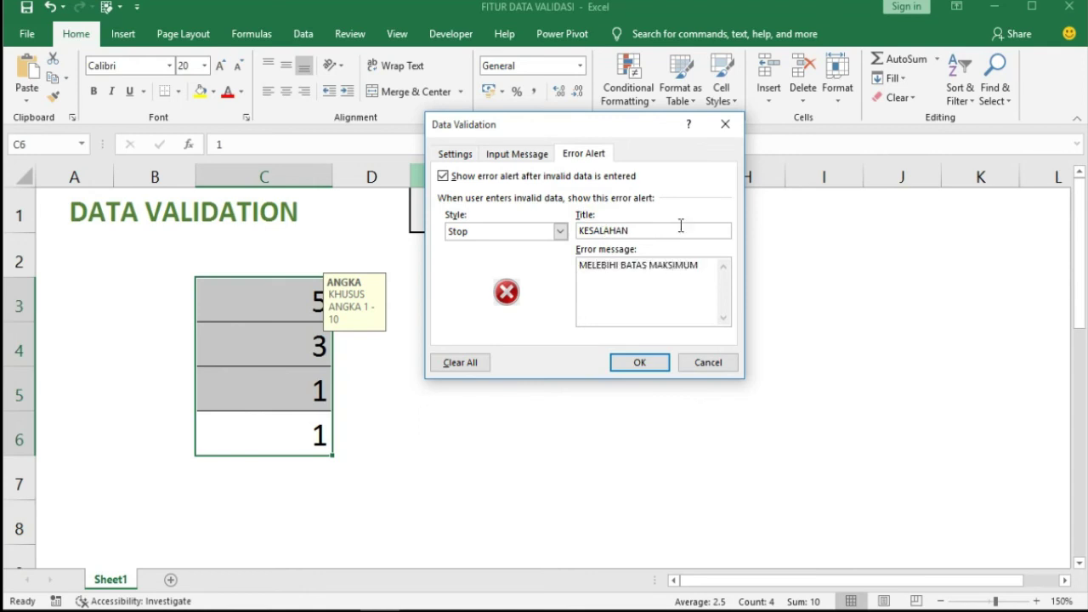
click(649, 359)
click(649, 352)
Test the Stop alert by entering 4 in cell C5, and retry the entry with 1
click(316, 391)
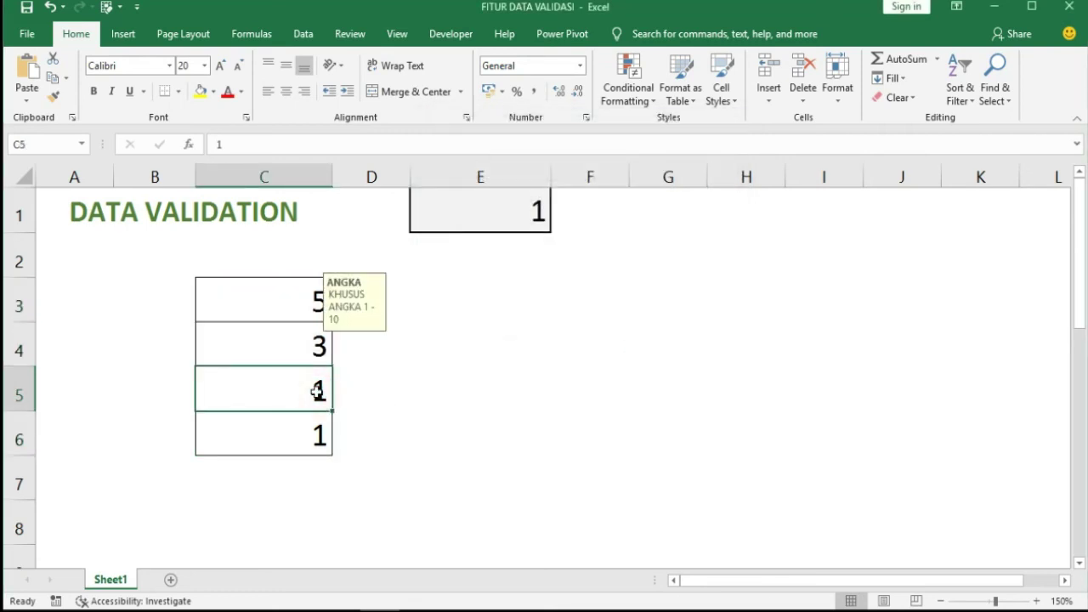
text(4)
key(Return)
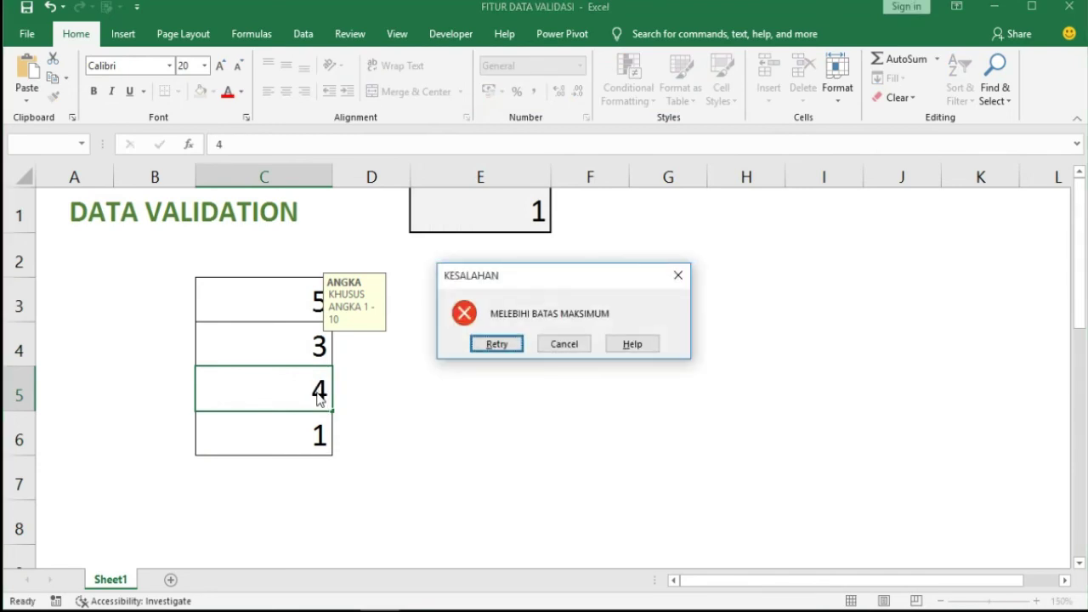
click(510, 350)
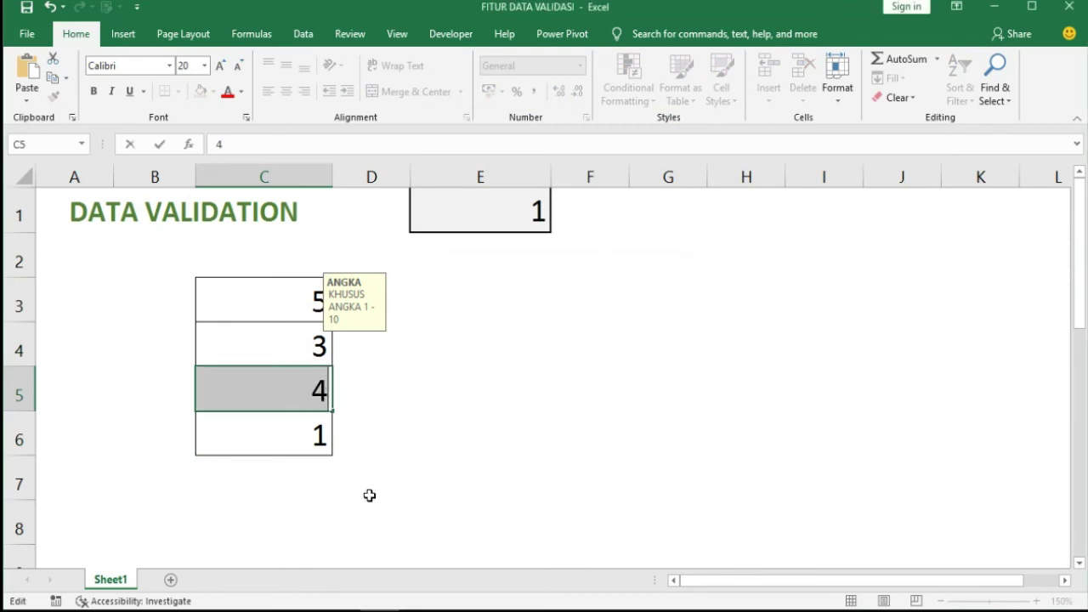
key(BackSpace)
text(1)
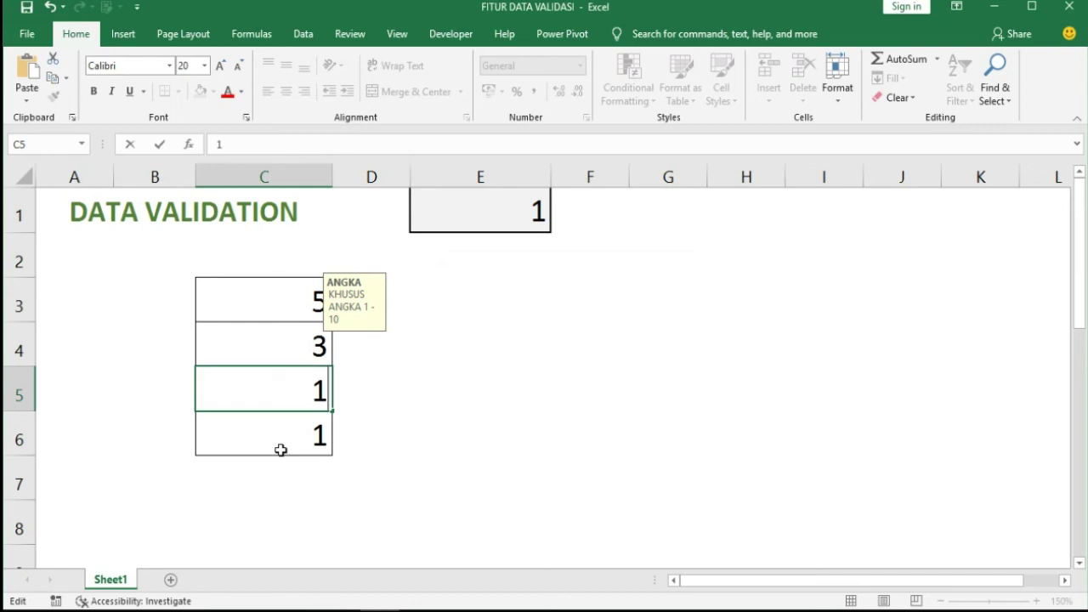
key(Return)
Change the data validation error alert style for cells C3:C6 to Warning
key(Up)
key(Up)
key(Up)
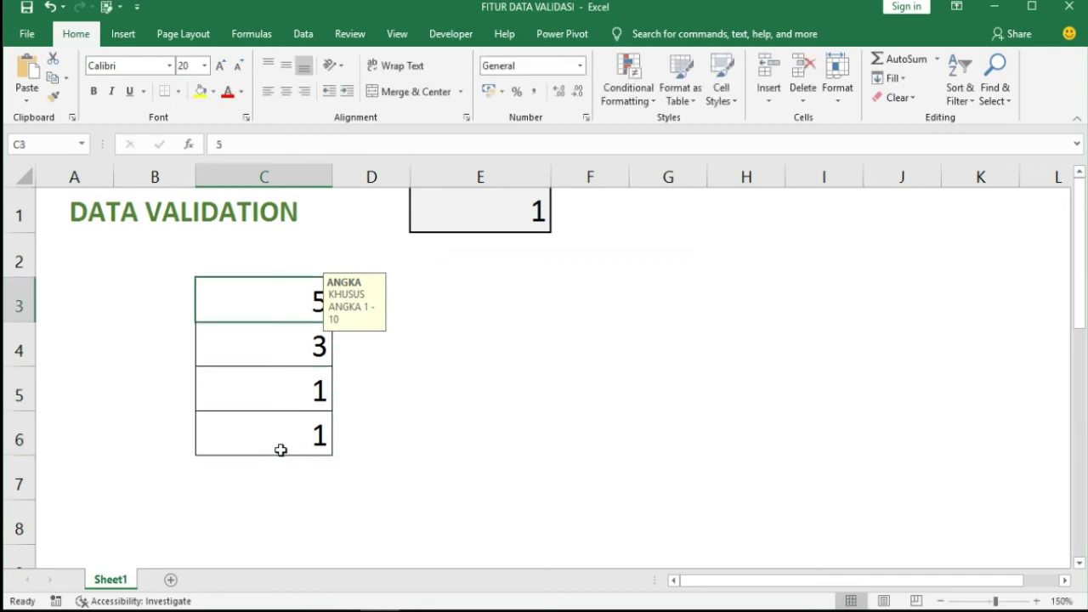
shift+click(280, 449)
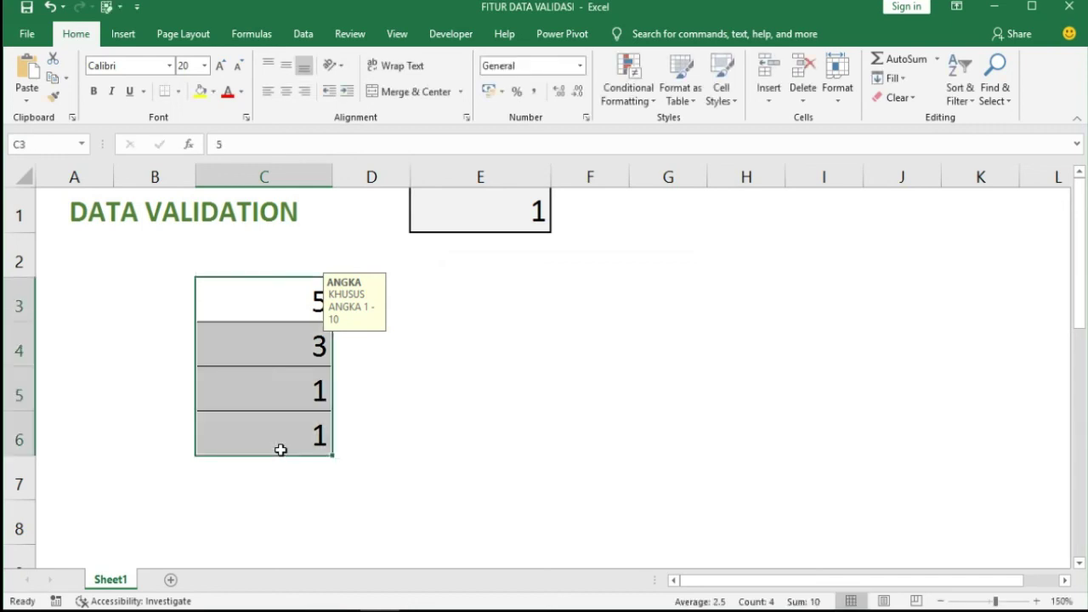
key(alt+a)
key(v)
key(v)
click(562, 235)
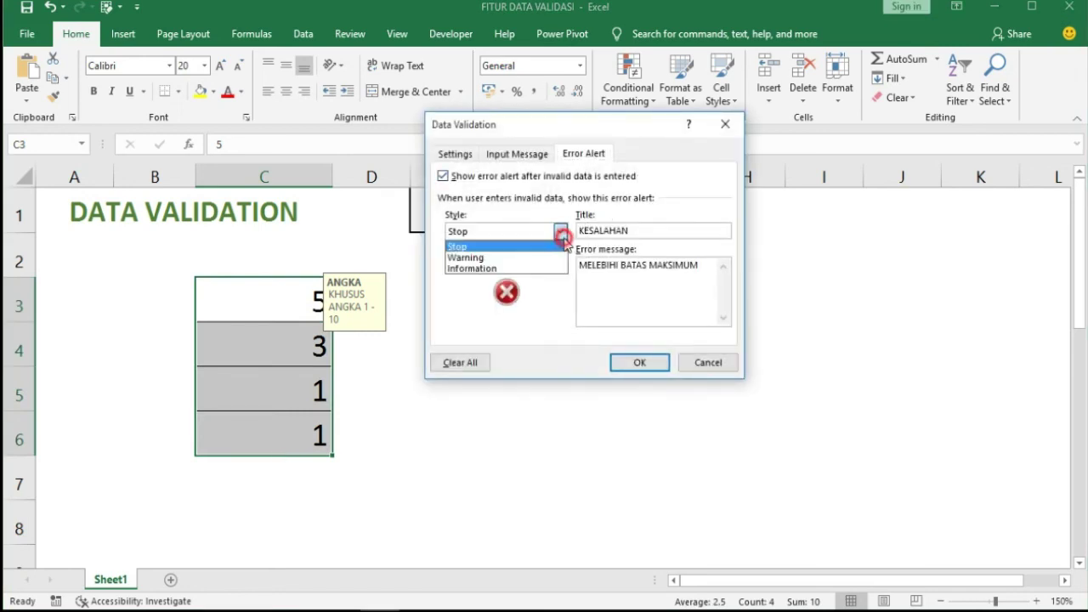
click(548, 257)
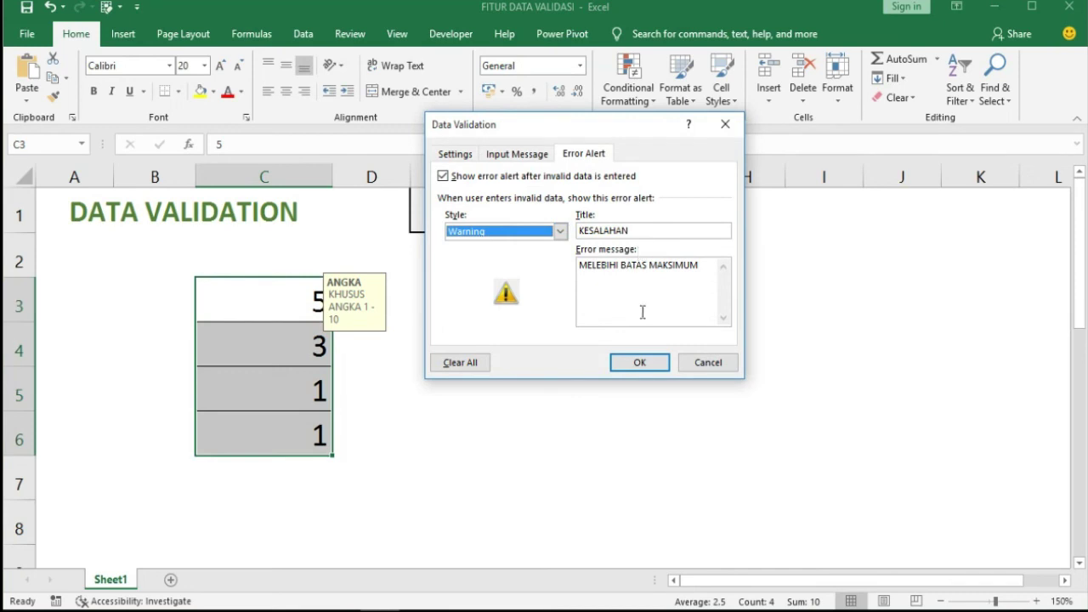
click(645, 366)
Test the Warning alert by entering 3 in cell C5, decline to continue, and leave the cell empty
click(278, 406)
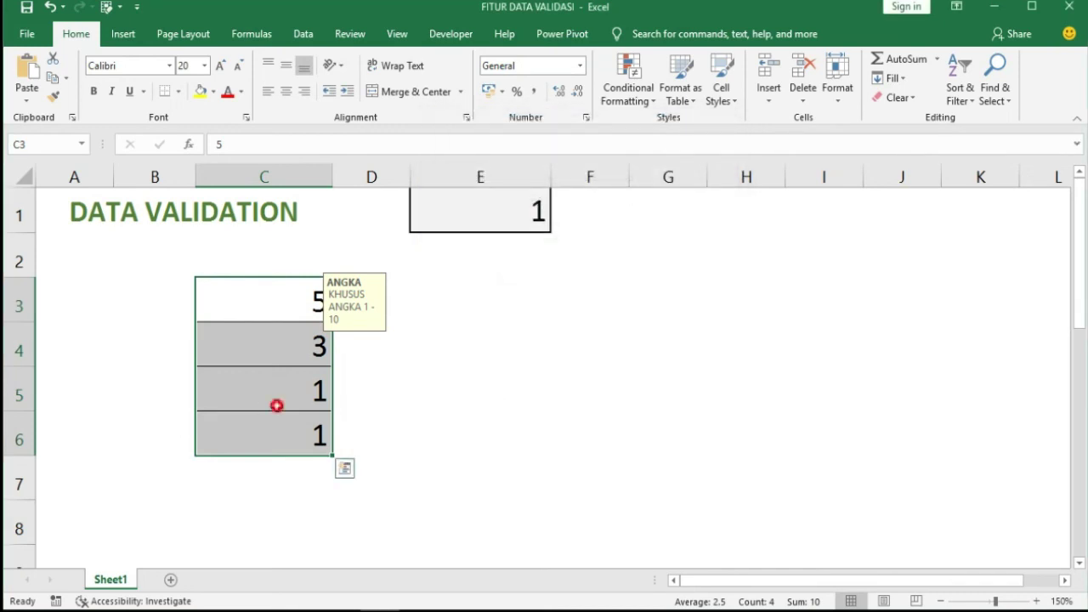
text(3)
key(Return)
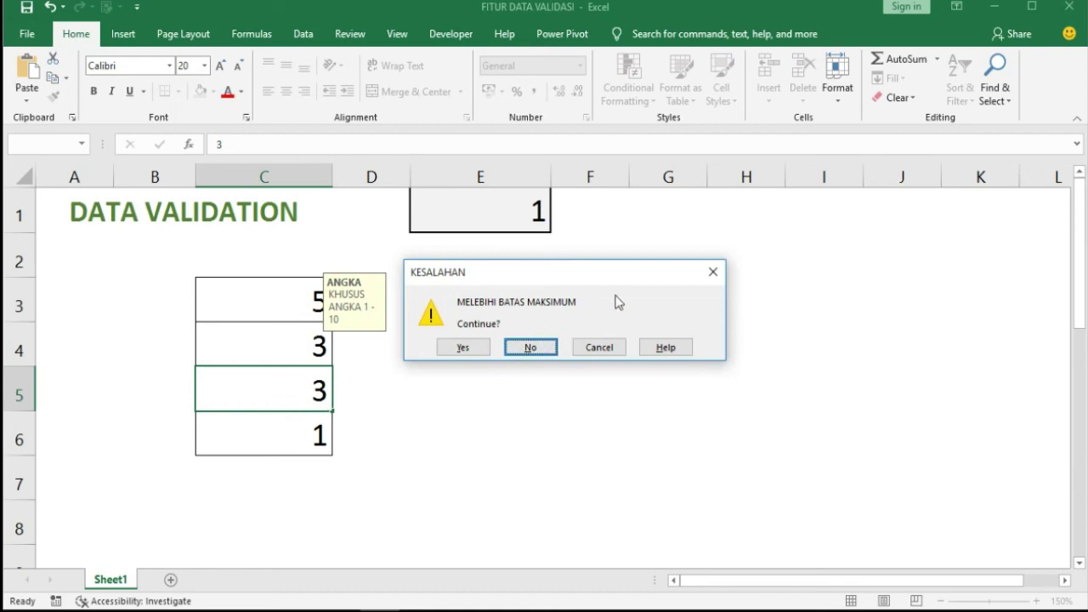
click(550, 347)
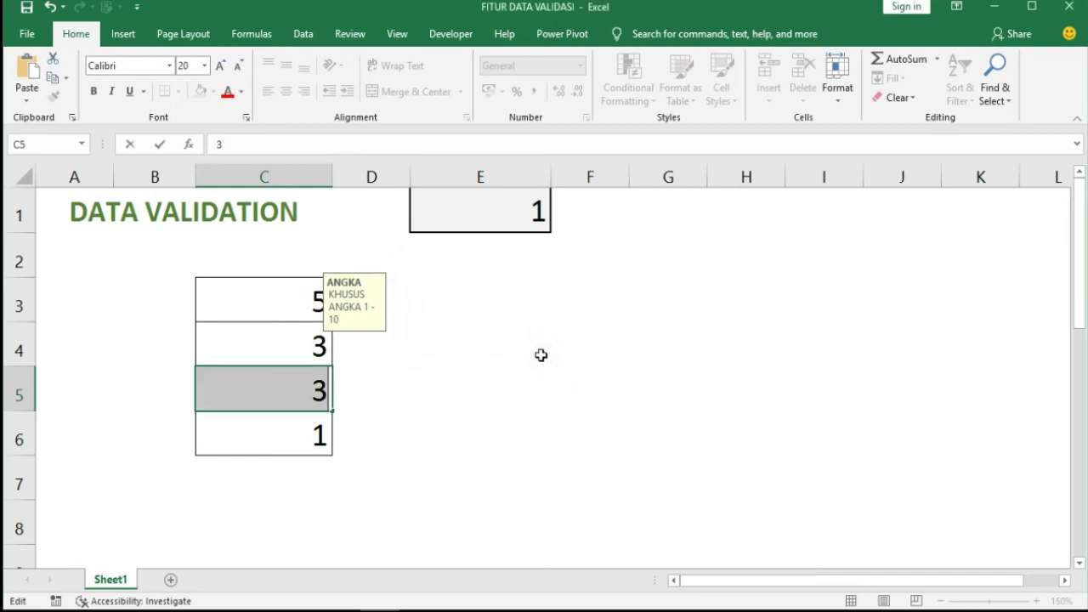
key(BackSpace)
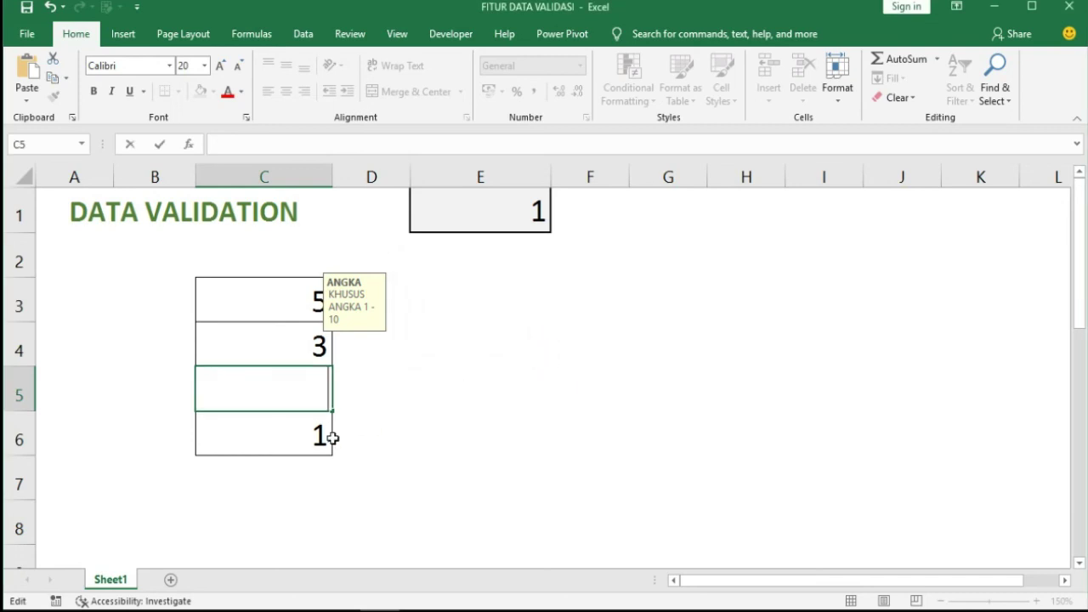
key(Return)
Change the data validation error alert style for cells C3:C6 to Information
key(Up)
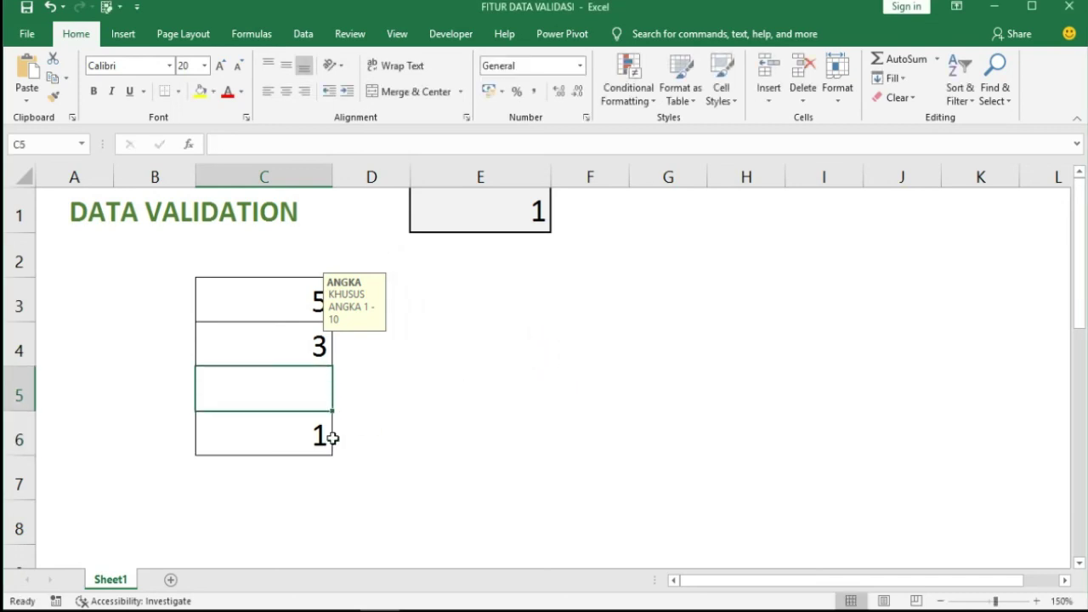
key(Up)
key(shift+Up)
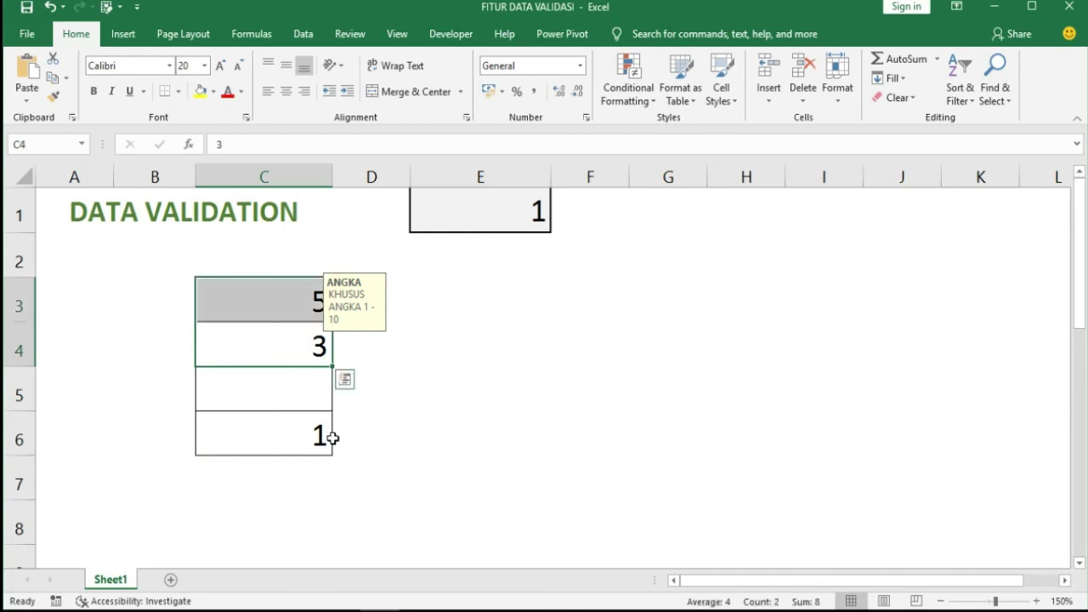
key(Down)
key(Up)
key(Up)
key(shift+Down)
key(shift+Down)
key(shift+Down)
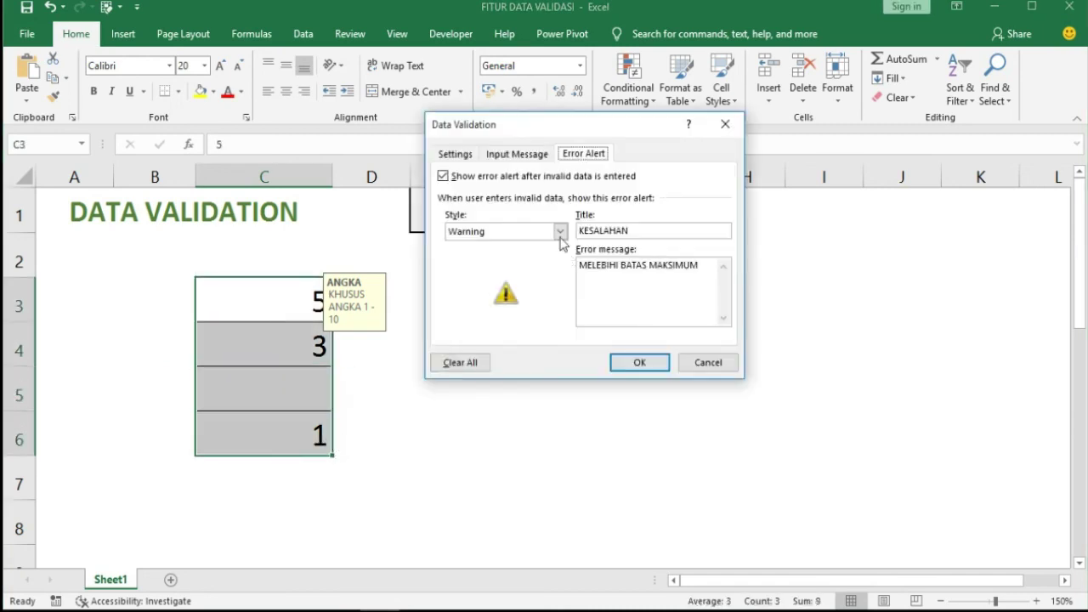
click(557, 231)
click(530, 269)
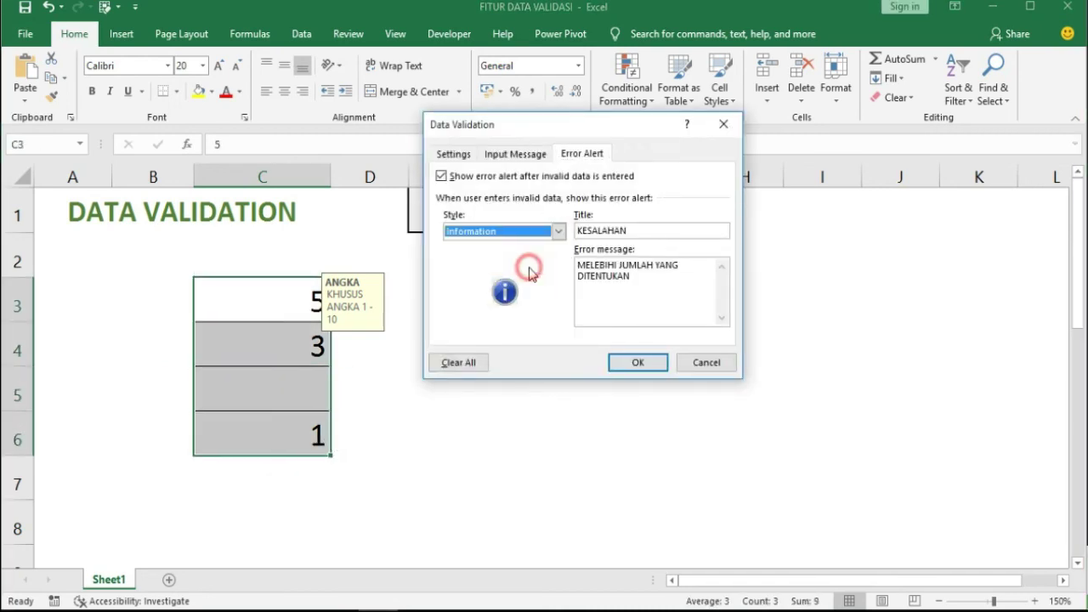
click(646, 363)
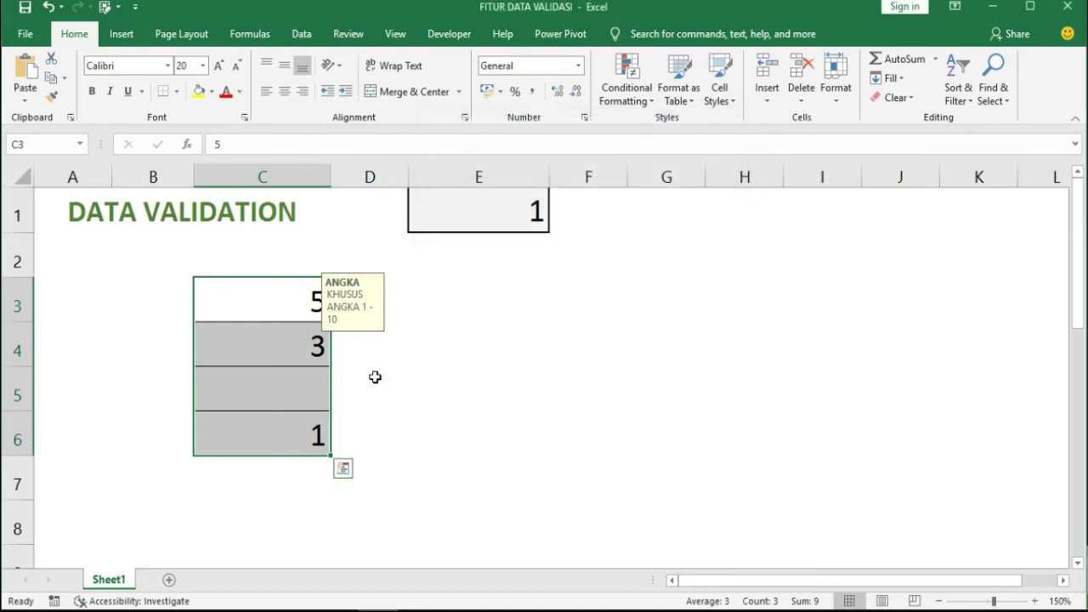
Enter 4 in cell C5, accept the Information alert, and reselect the cell
click(284, 397)
text(4)
key(Return)
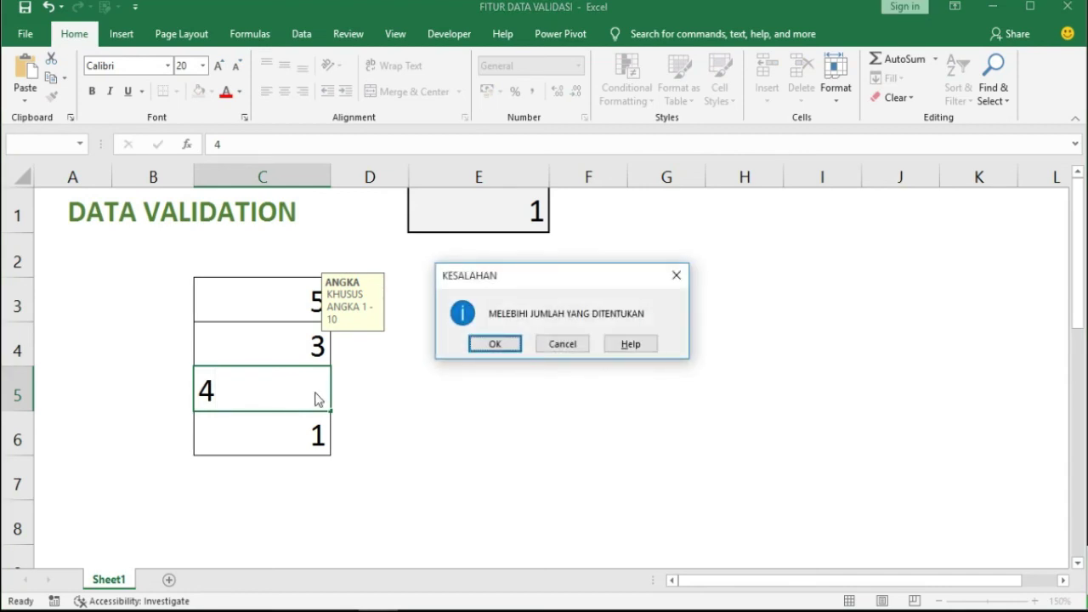
click(495, 344)
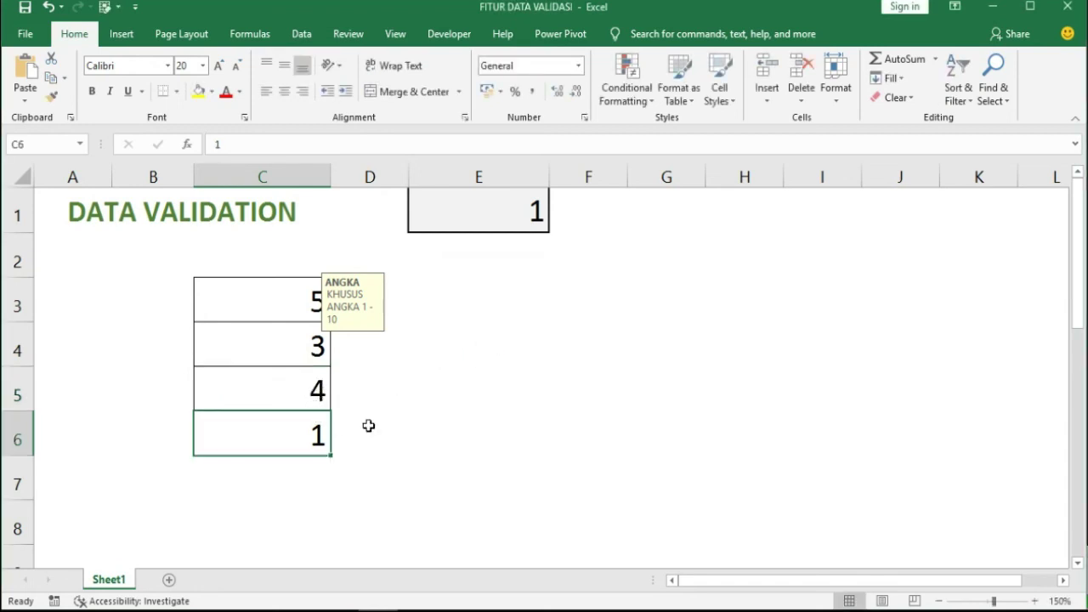
click(315, 389)
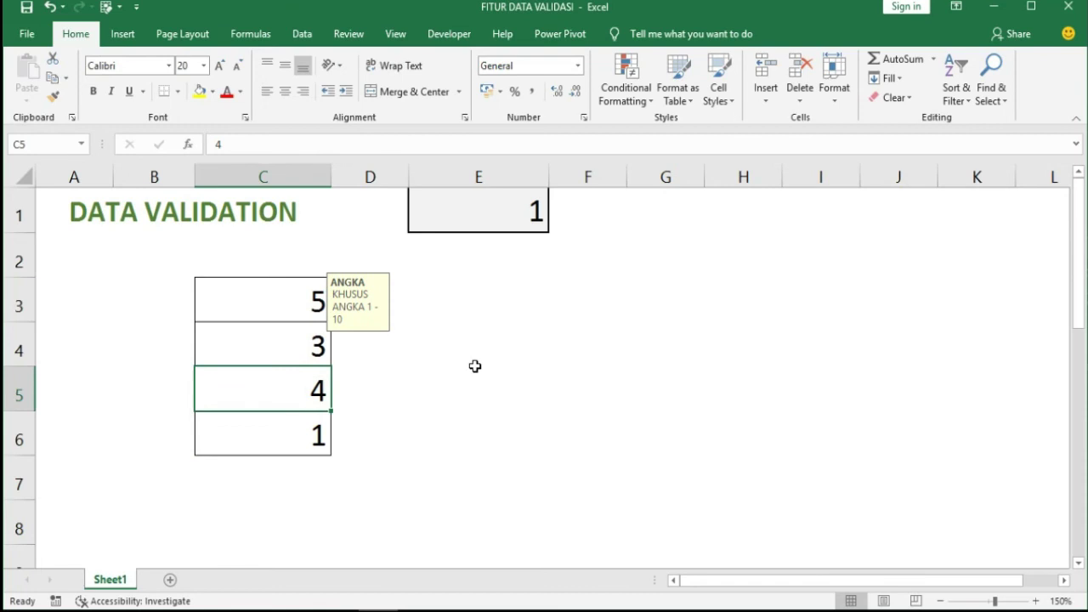
Look over the available data validation commands without choosing one, and select the empty cells F3:F6
click(297, 34)
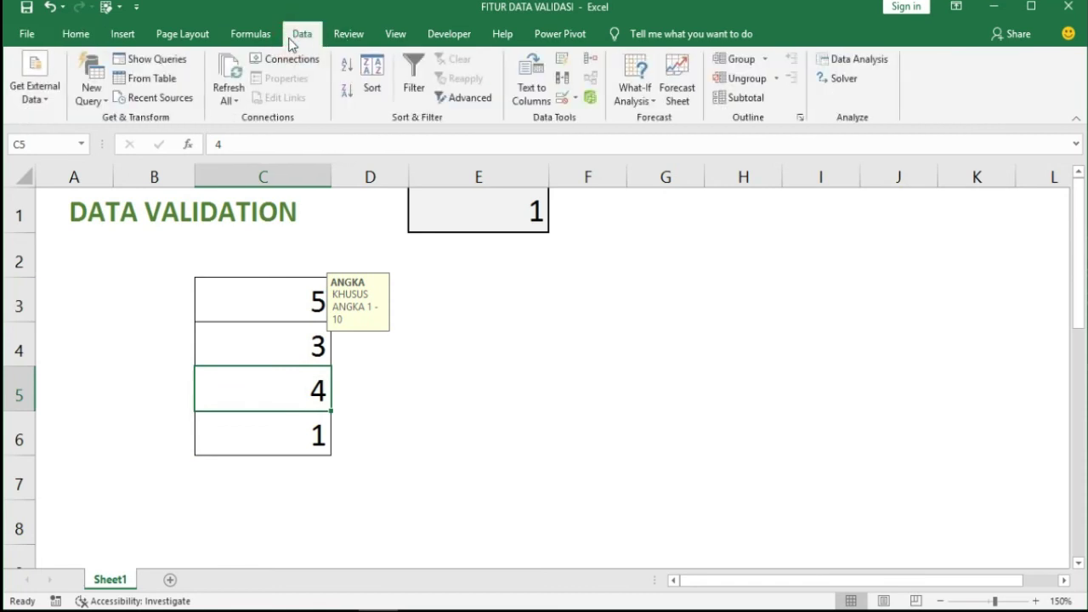
click(575, 98)
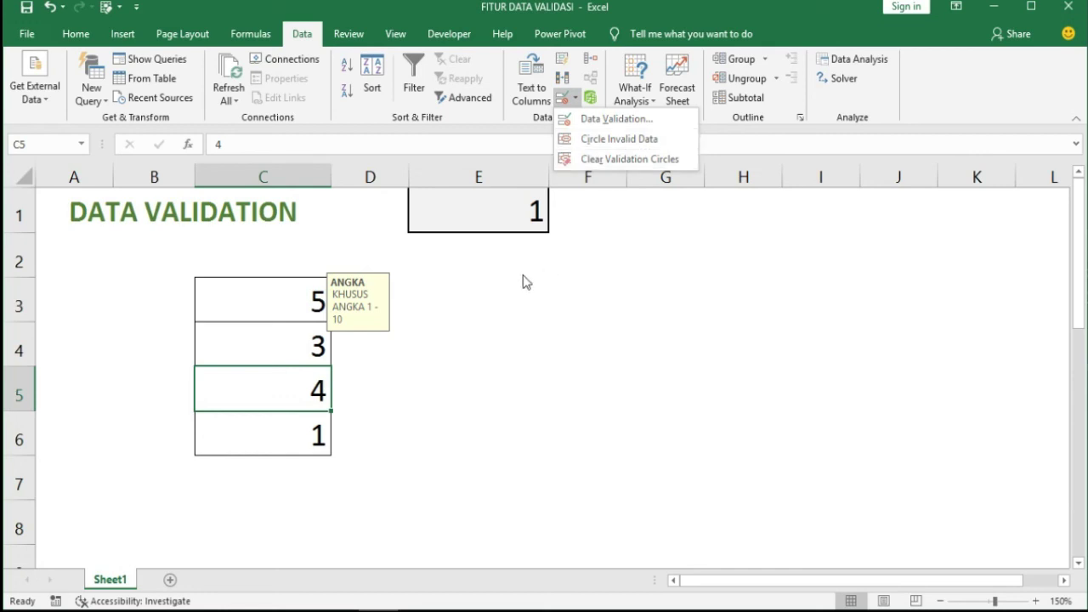
click(482, 291)
drag(561, 290, 566, 432)
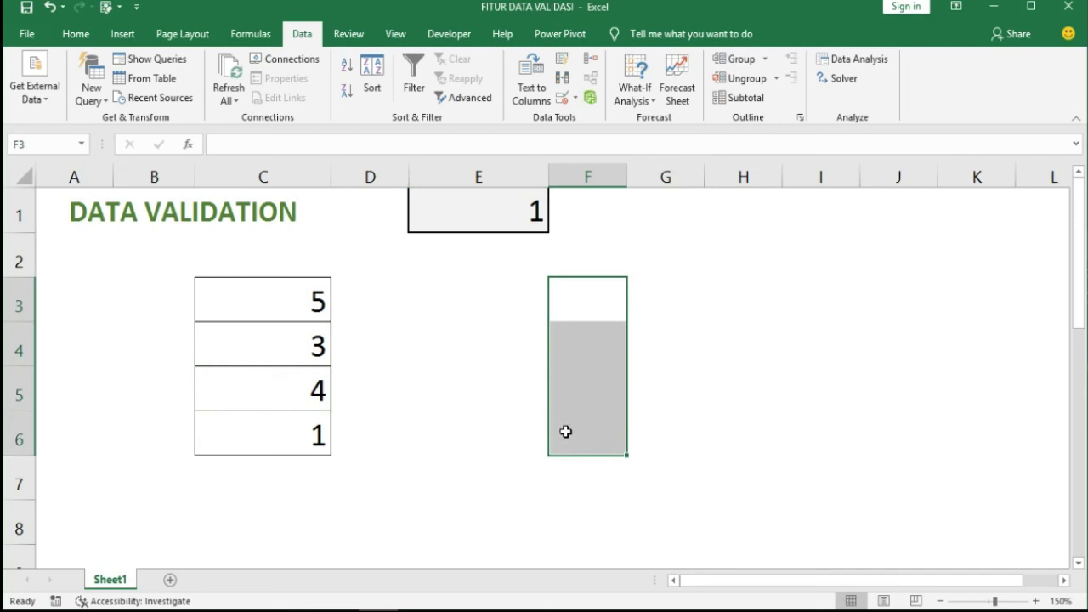
Restrict cells F3:F6 with data validation to whole numbers between 1 and 10
key(alt+a)
key(v)
key(v)
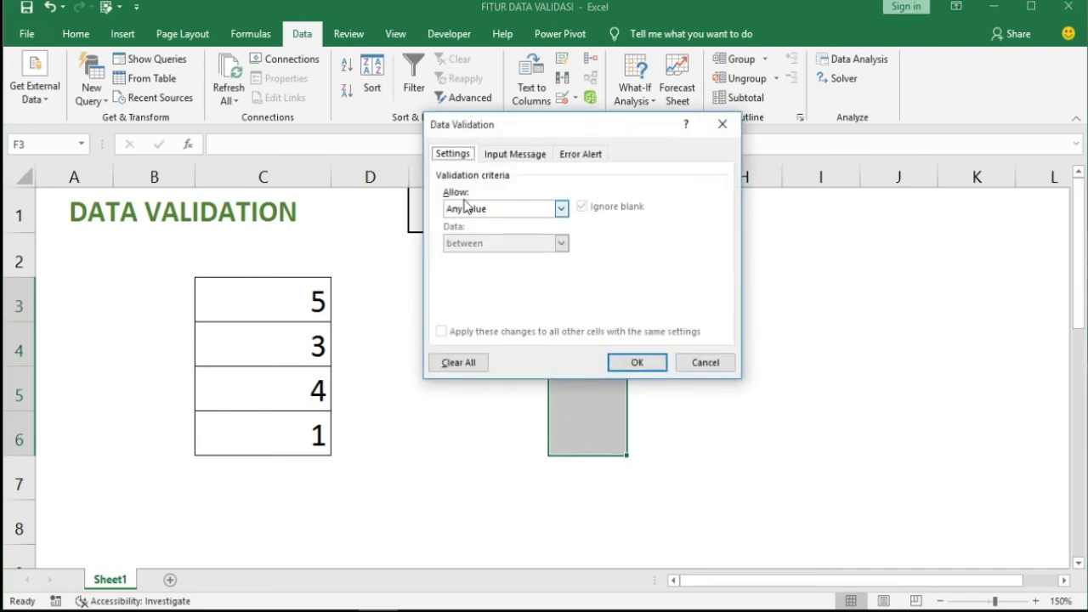
click(474, 210)
click(480, 234)
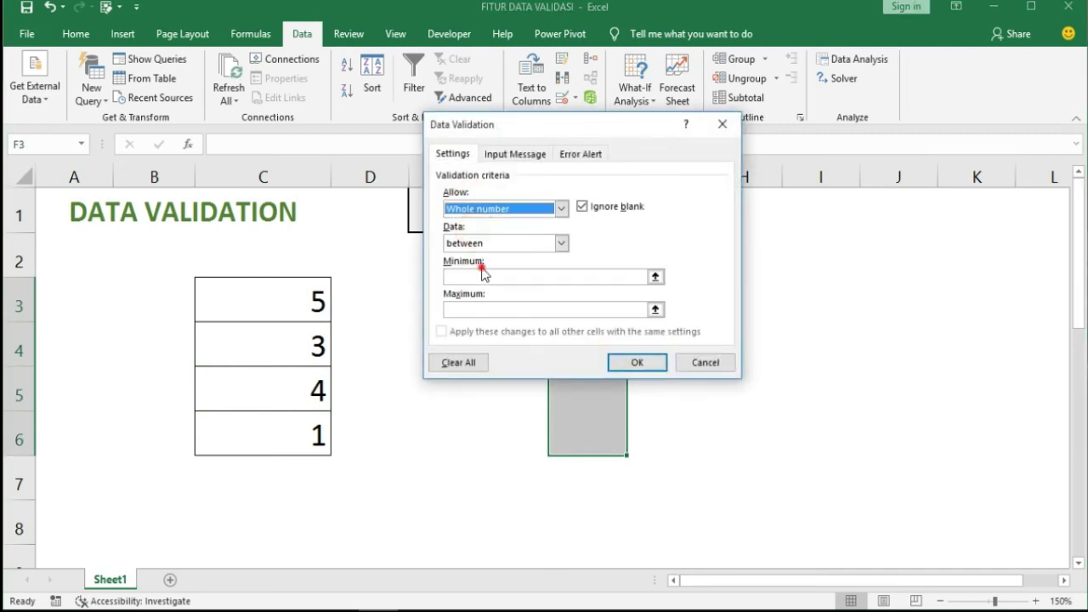
click(481, 274)
text(1)
key(Tab)
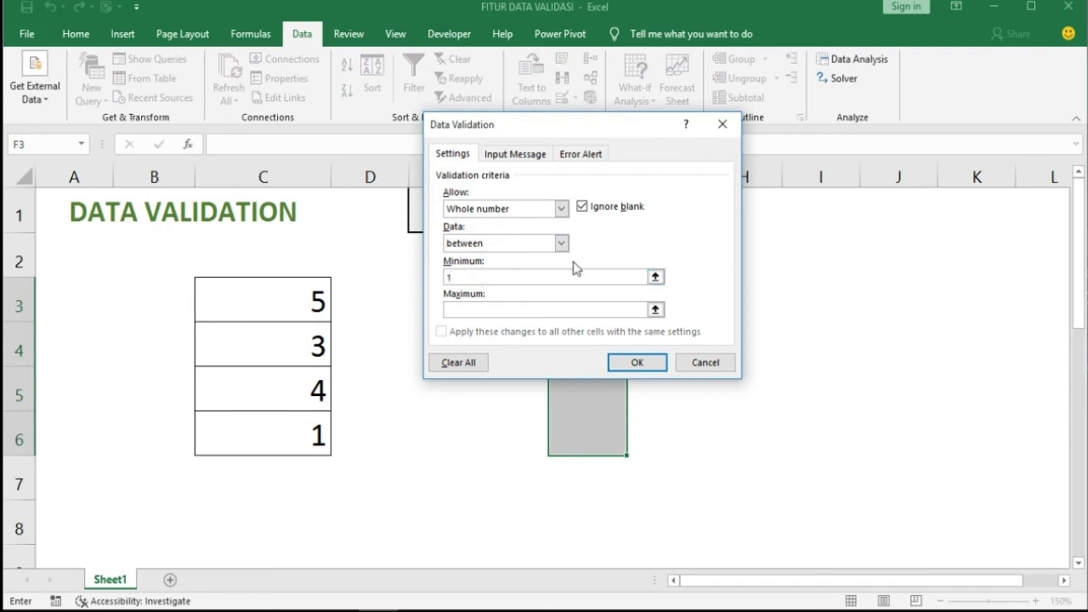
text(10)
Give the F3:F6 validation a Warning error alert titled KESALAHAN with the message DATA TIDAK SESUAI, and apply it
click(578, 154)
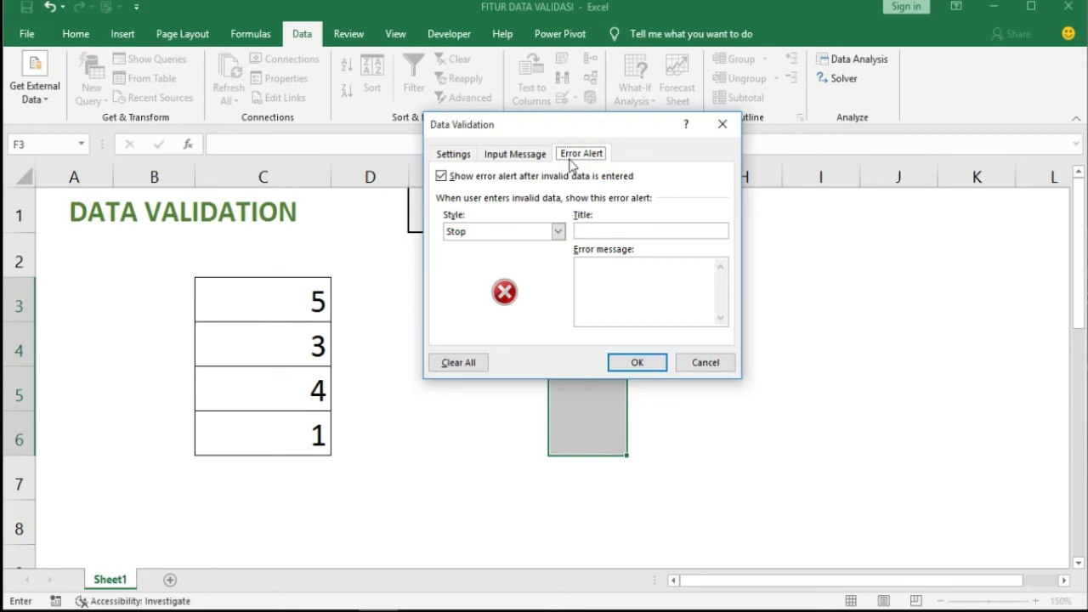
click(558, 232)
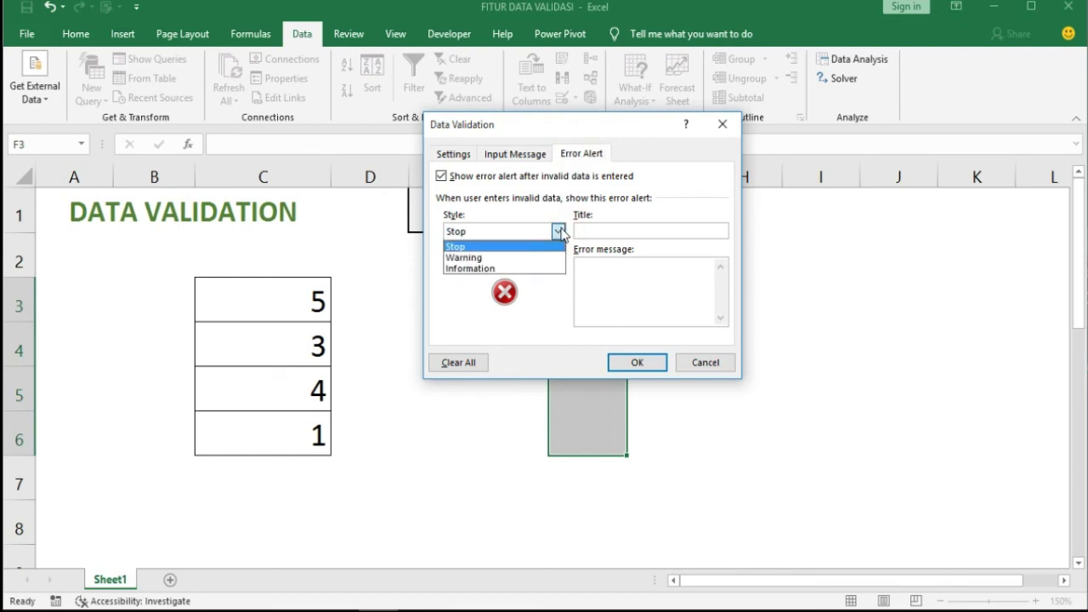
click(523, 257)
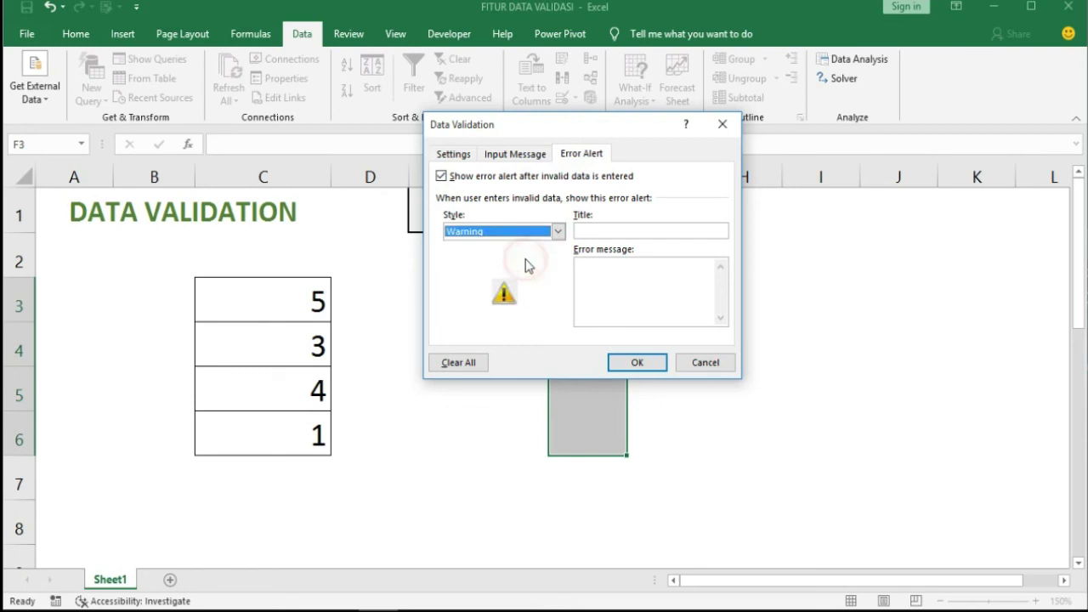
click(614, 229)
text(KE)
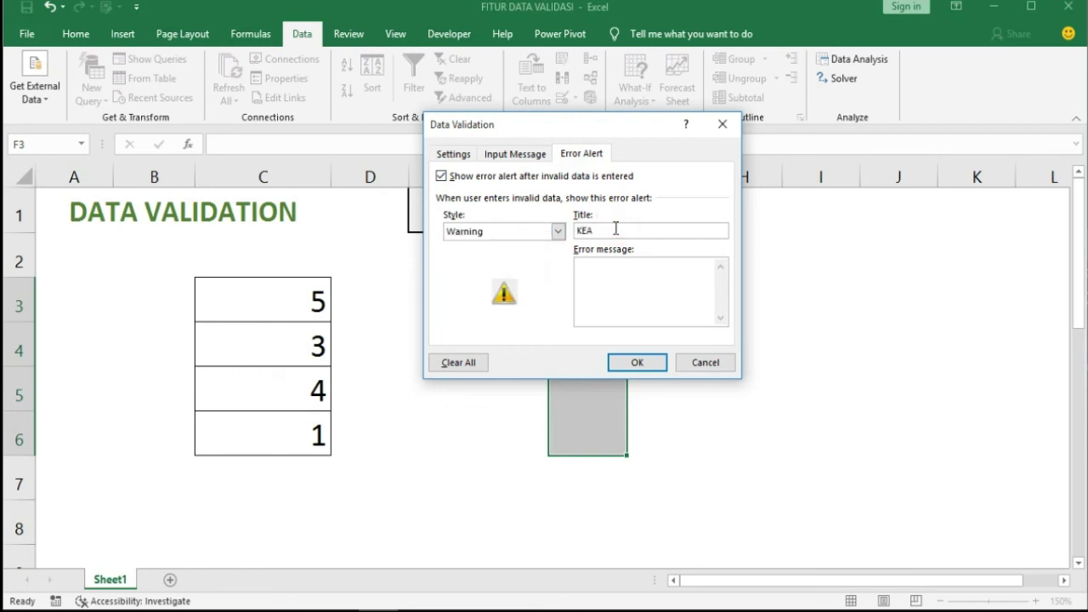
text(SALAHAN)
click(629, 274)
text(DATA TIDAK SESUAI)
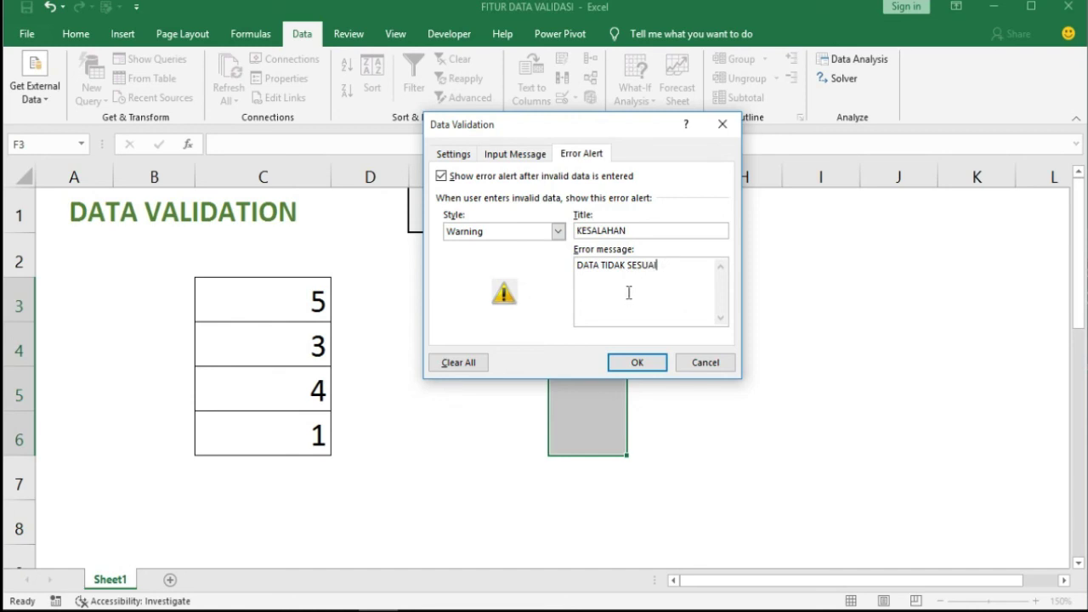
click(637, 362)
Enter 12, 3, 5 and 17 in cells F3 to F6, choosing to continue past the warning for 12 and 17
click(586, 307)
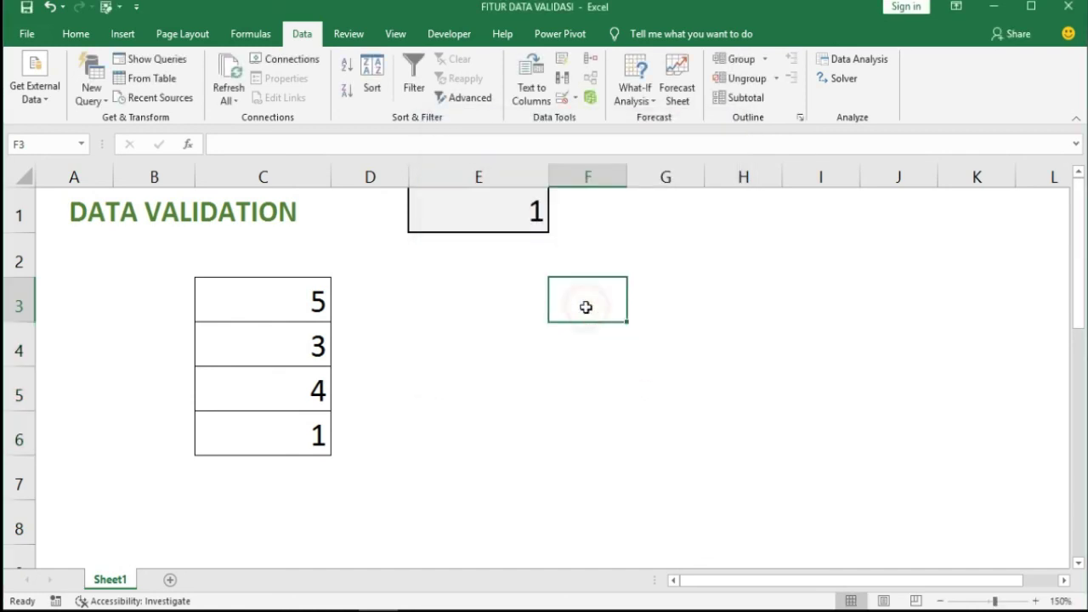
text(12)
key(Return)
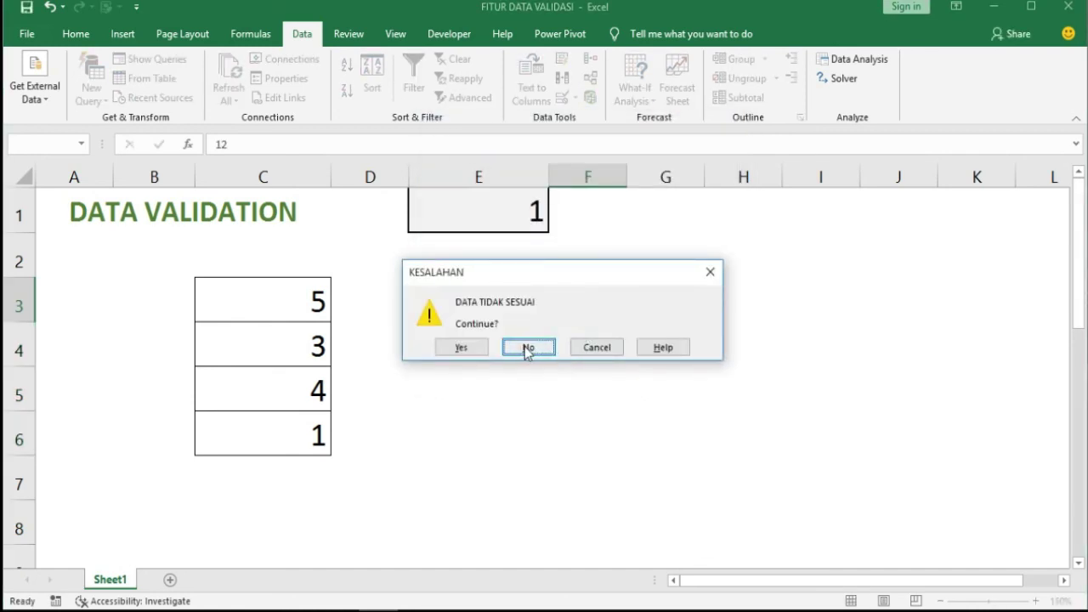
click(476, 345)
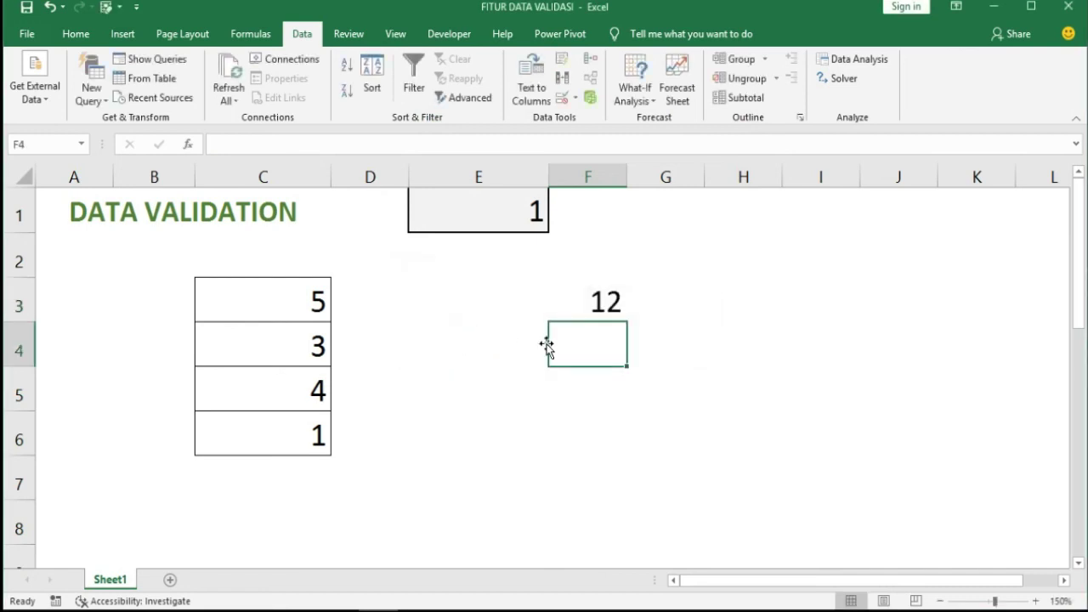
text(3)
key(Return)
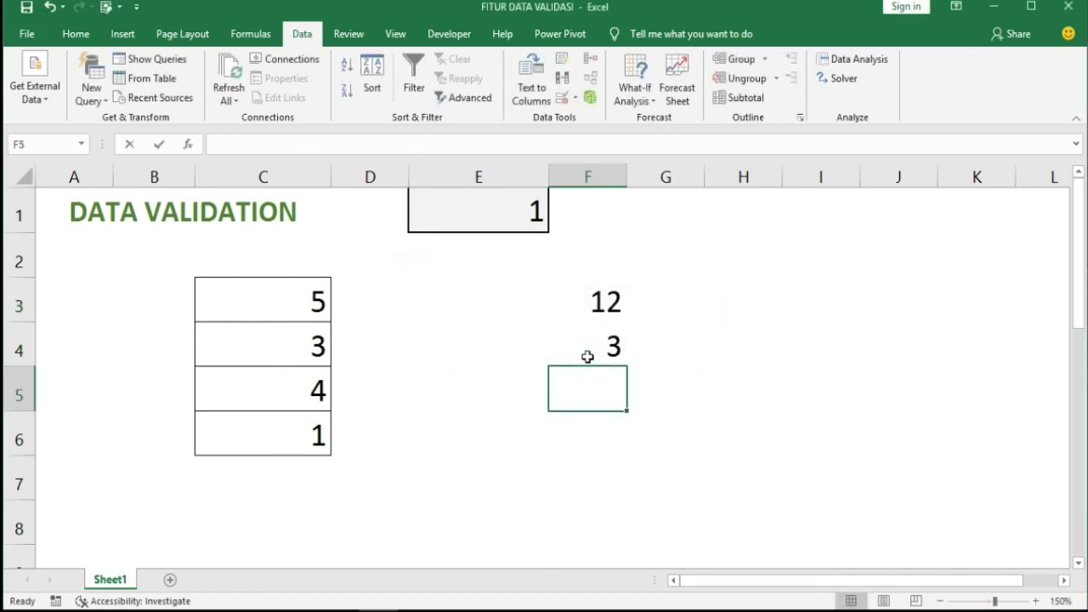
text(5)
key(Return)
text(17)
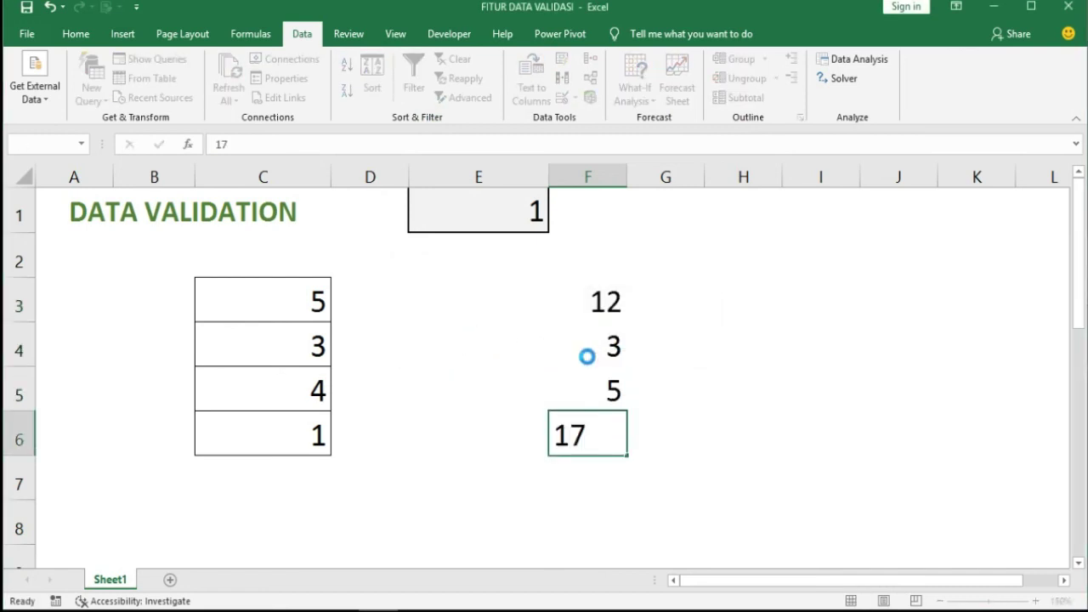
key(Return)
click(462, 348)
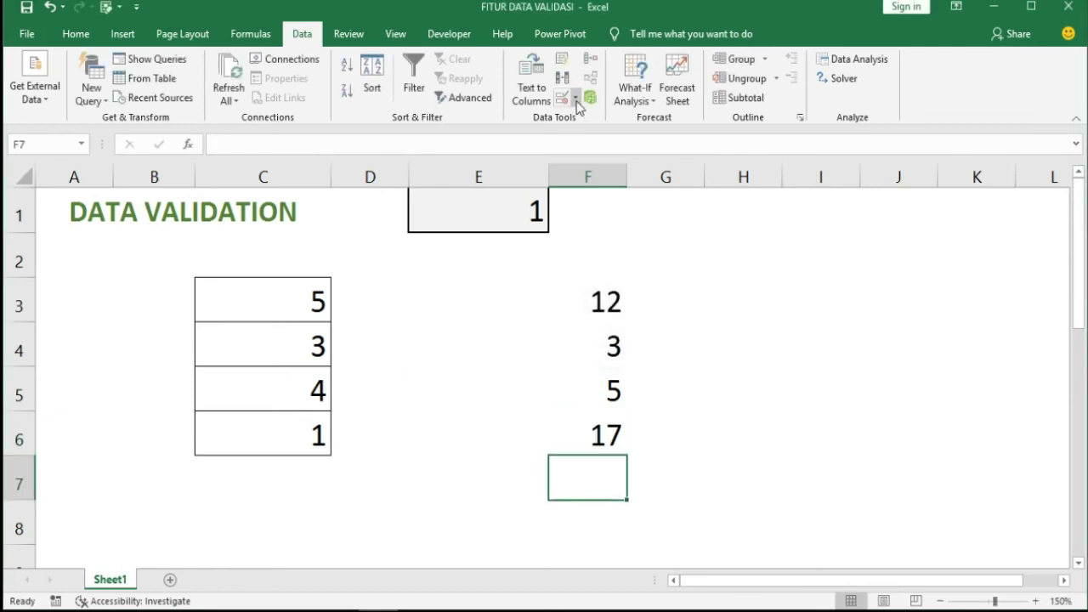
Circle the invalid data on the sheet and replace the value in cell F3 with 2
click(576, 100)
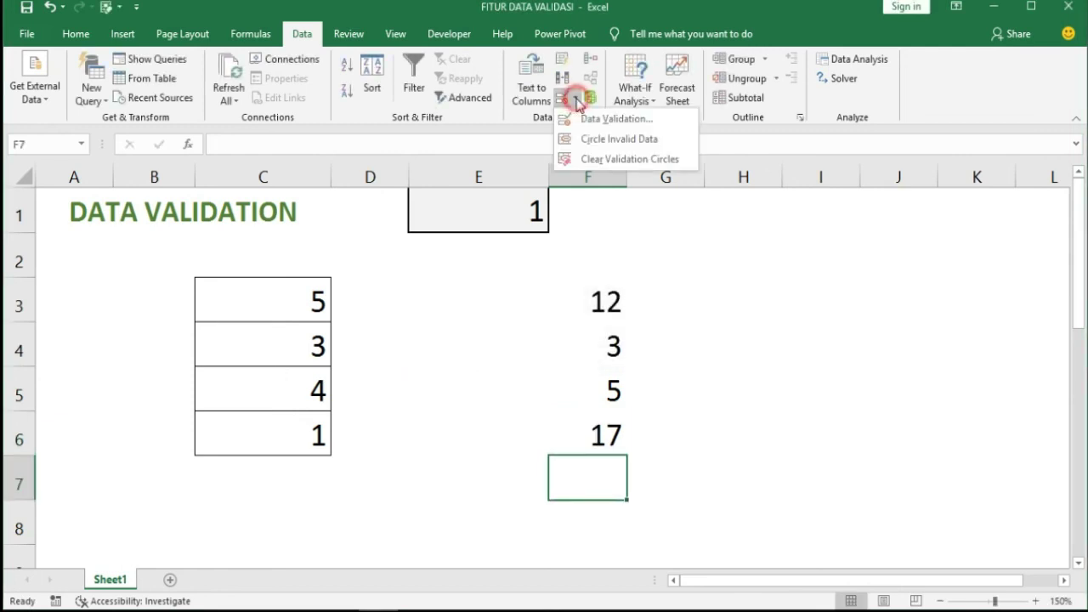
click(598, 139)
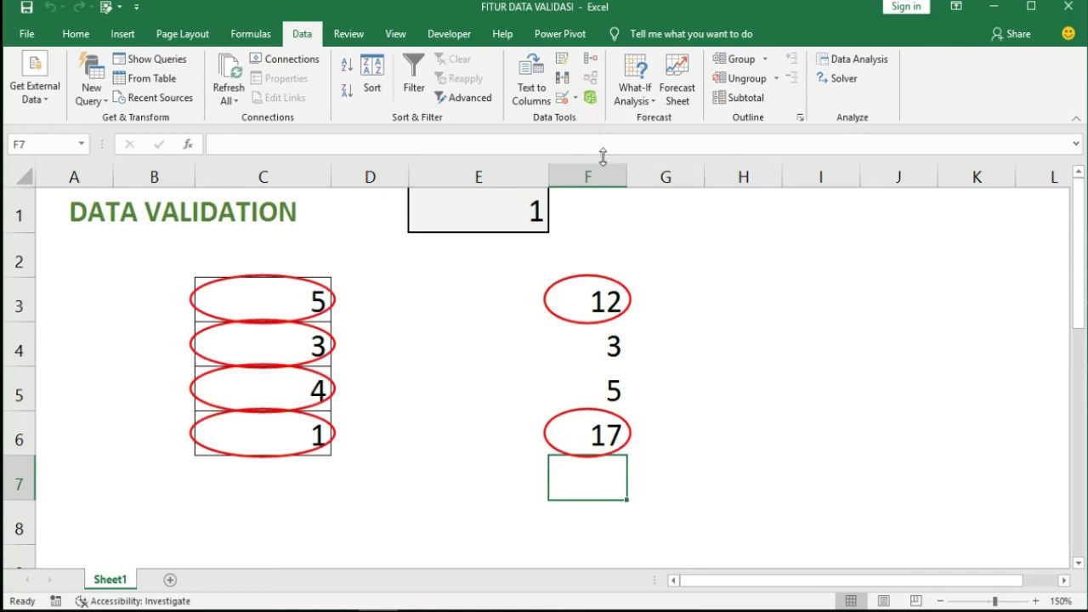
click(593, 285)
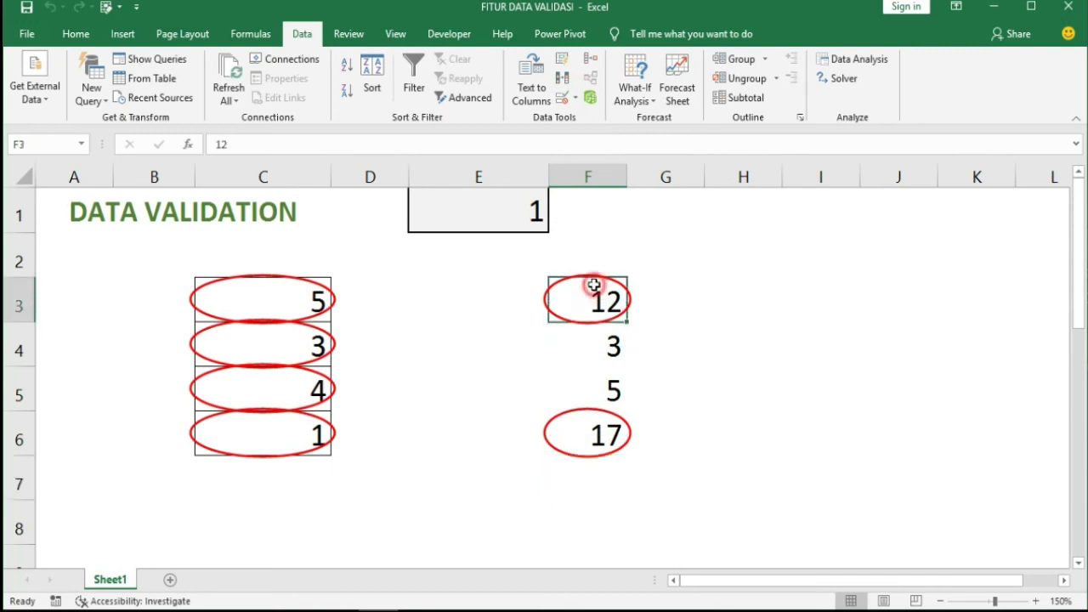
text(2)
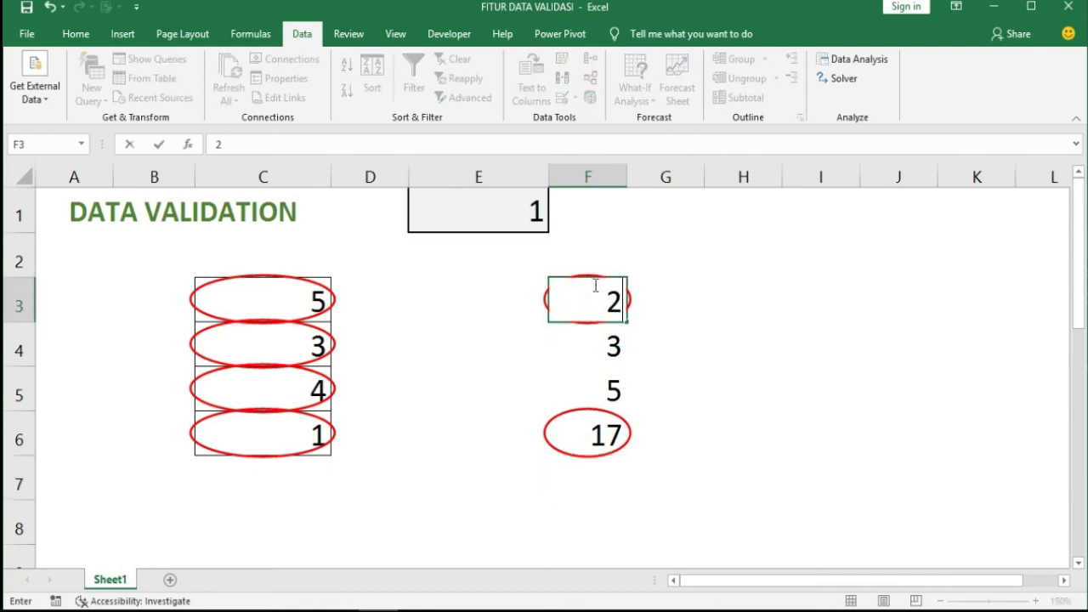
key(Return)
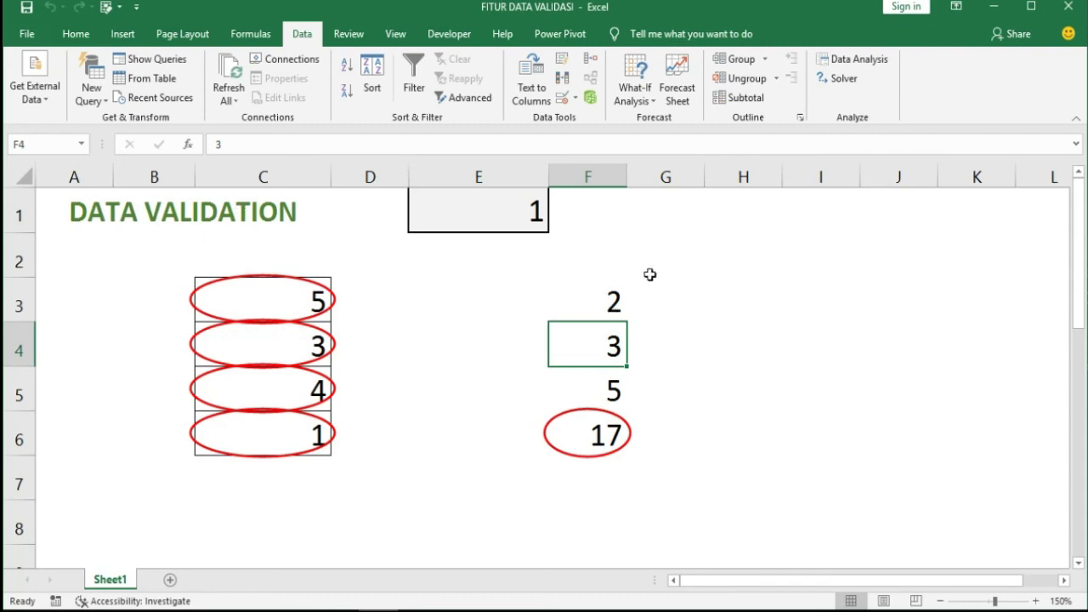
Clear the remaining validation circles from the sheet
click(574, 98)
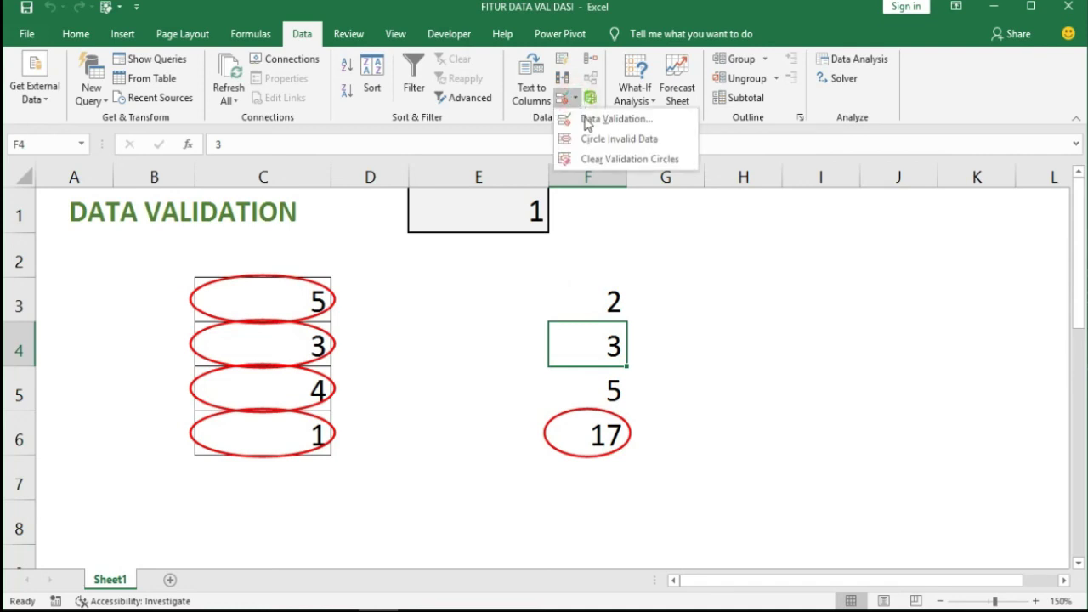
click(608, 159)
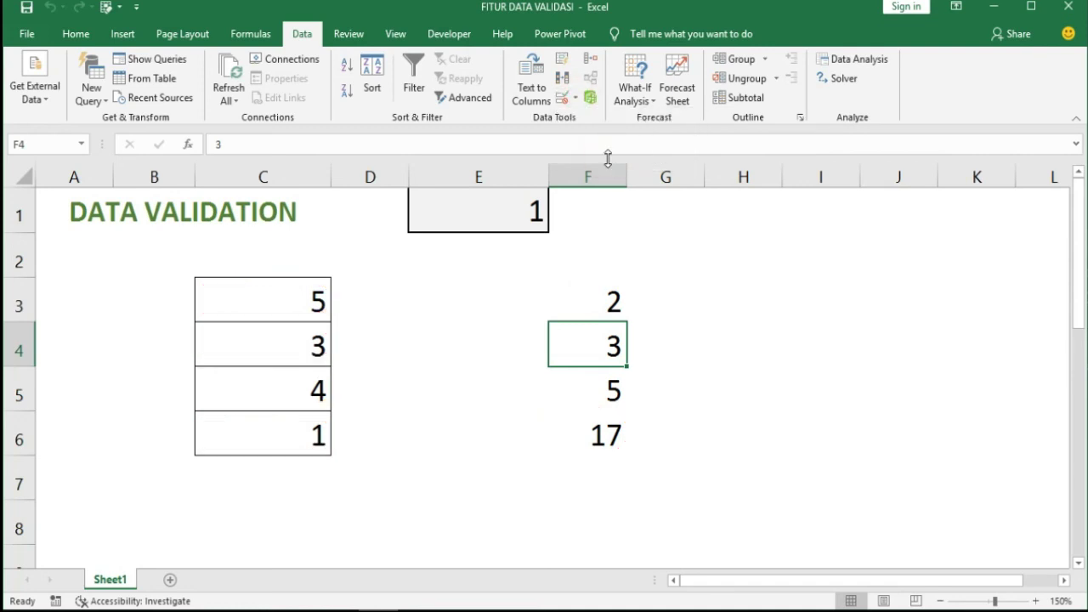